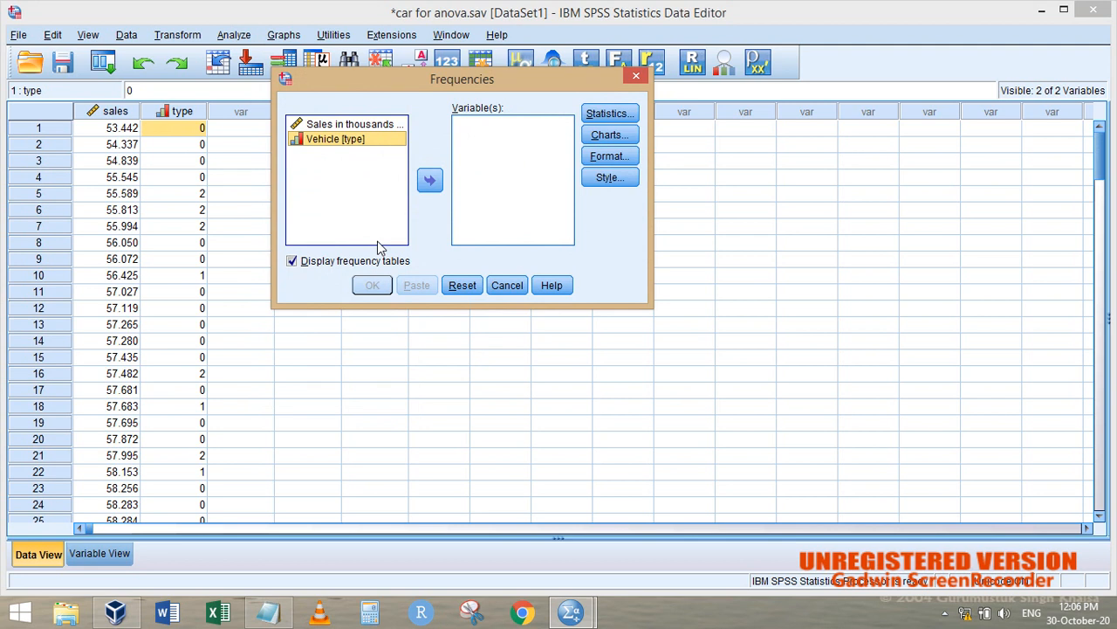
Run a frequency table for the Vehicle [type] variable.
key("Tab")
key("Return")
key("Return")
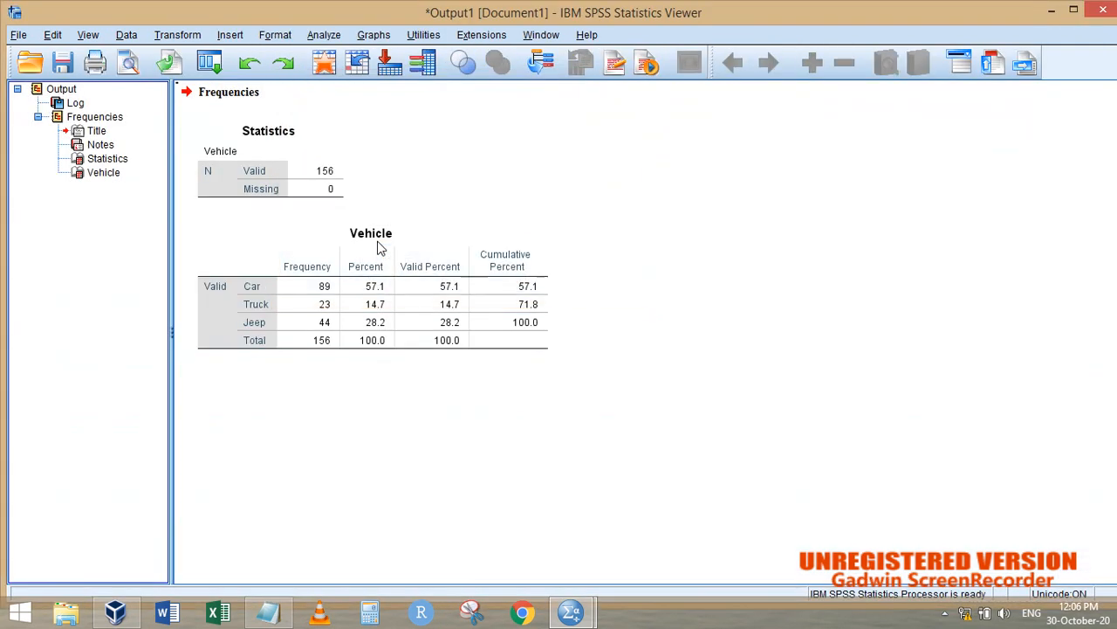
left_click(334, 264)
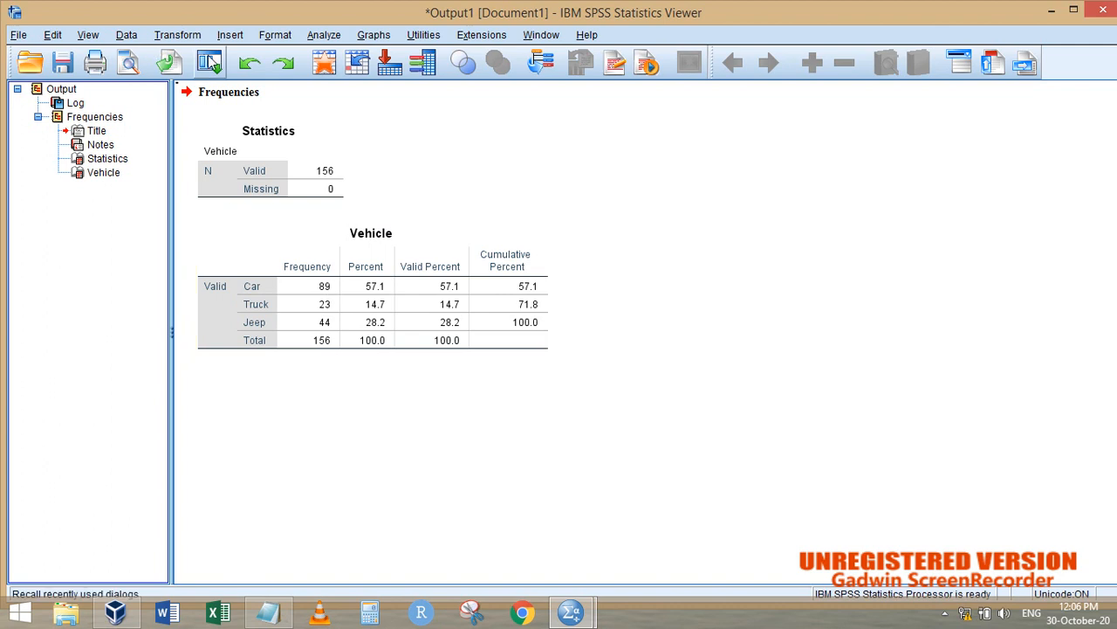
Select only the cases that satisfy the condition type=0, filtering out the unselected cases.
key("alt+Tab")
left_click(127, 35)
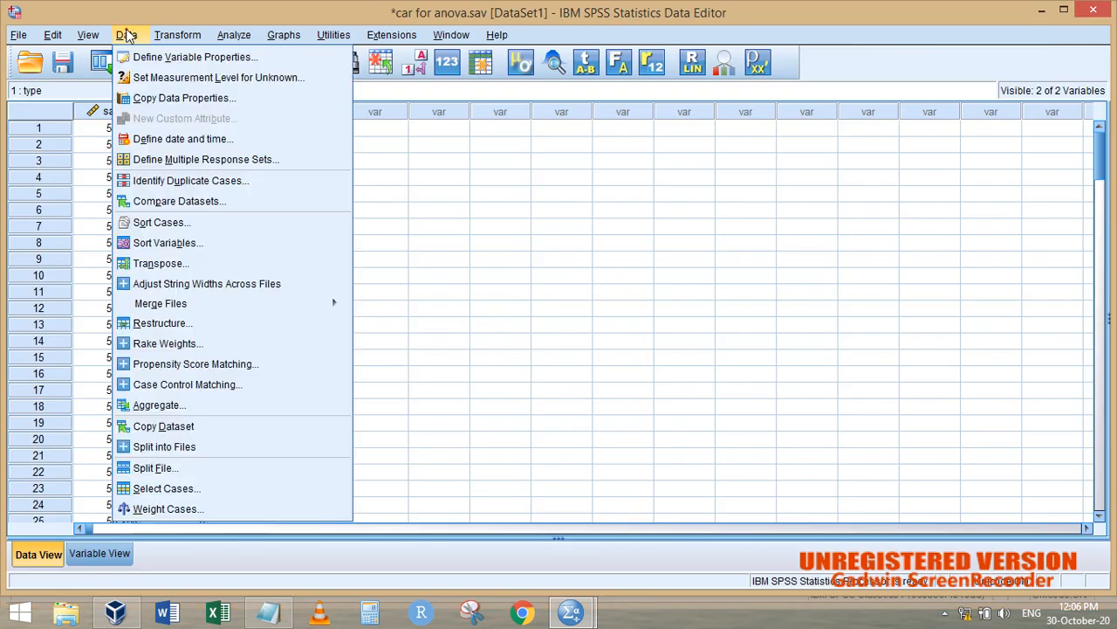
left_click(166, 489)
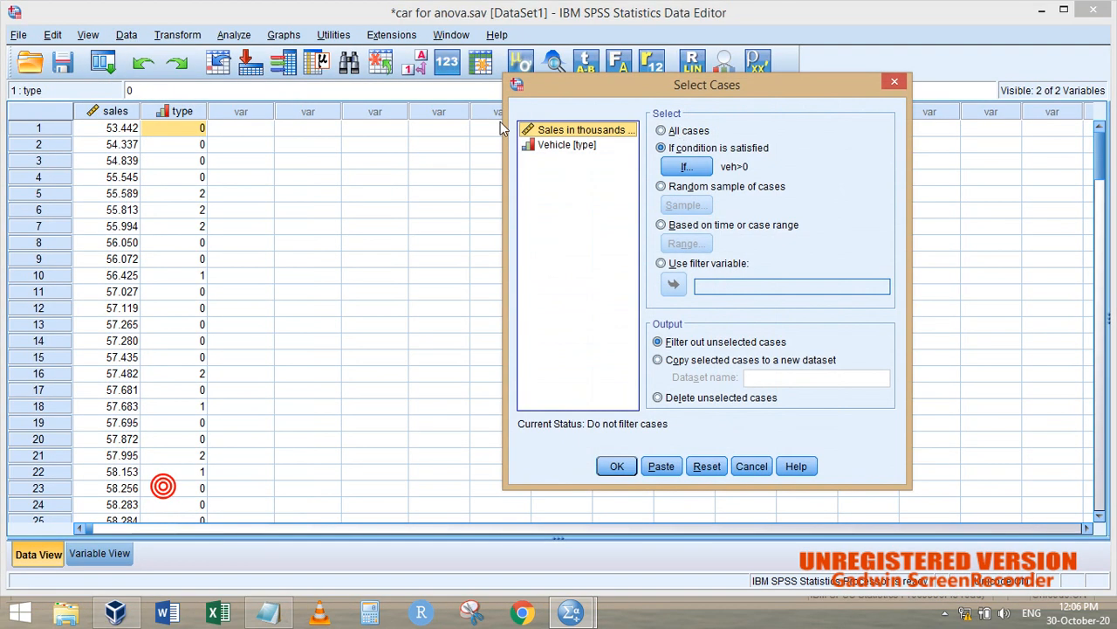
left_click(669, 164)
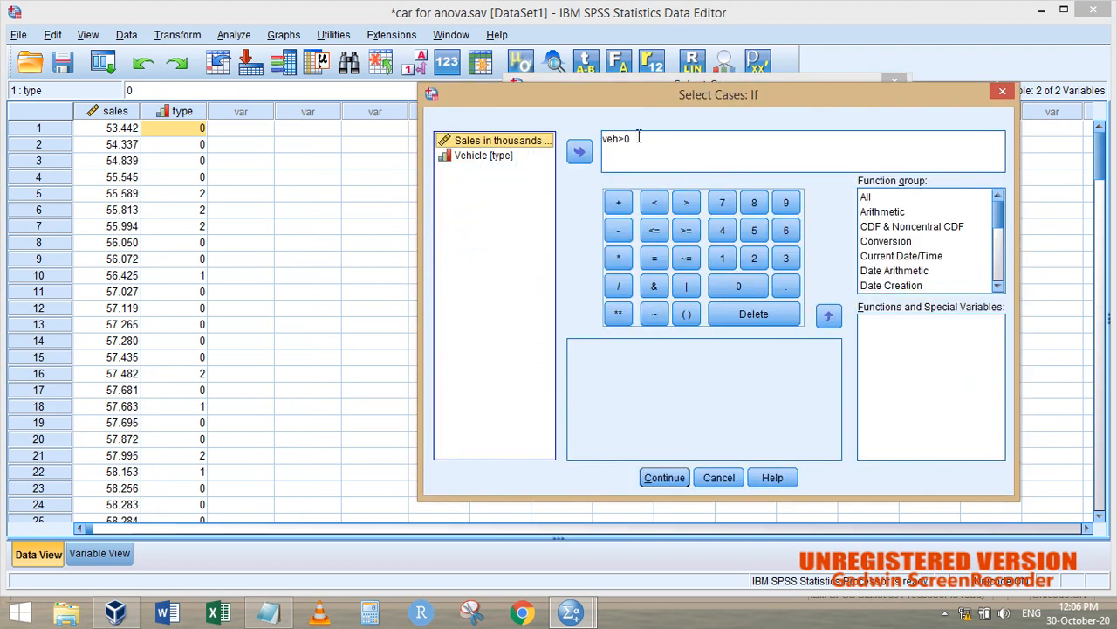
left_click_drag(639, 136, 561, 141)
type("\\")
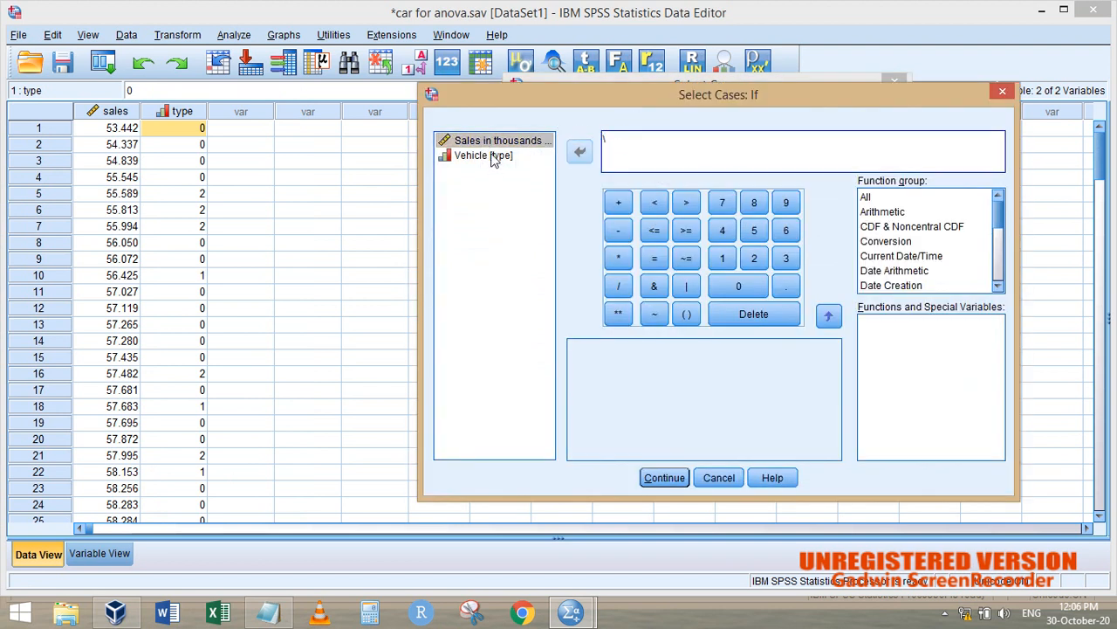
left_click(485, 155)
left_click(579, 151)
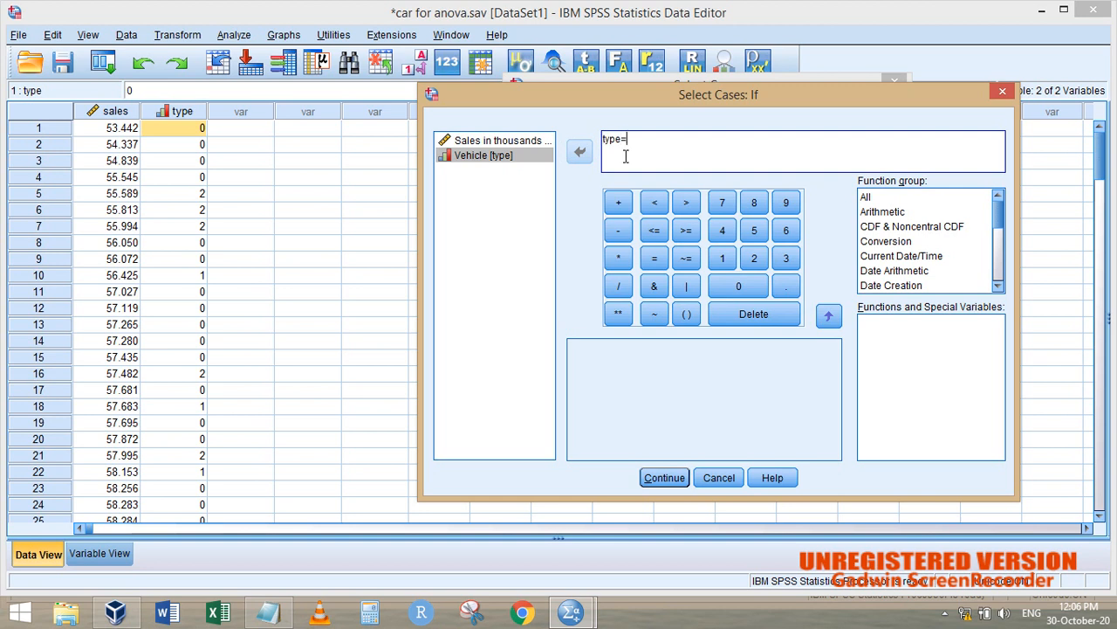
left_click(664, 478)
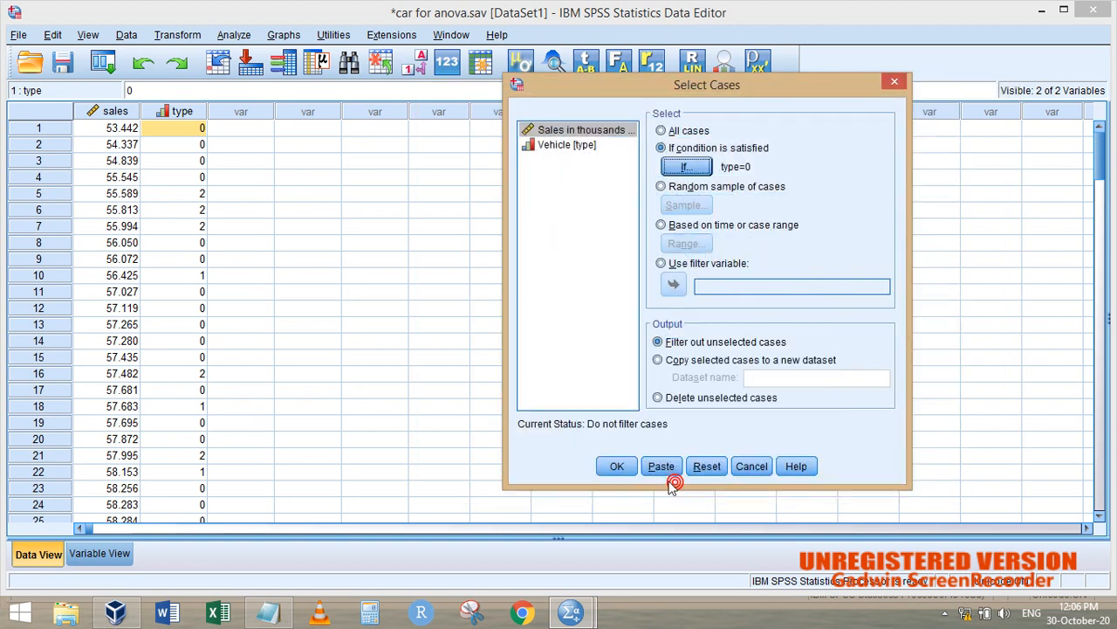
left_click(617, 468)
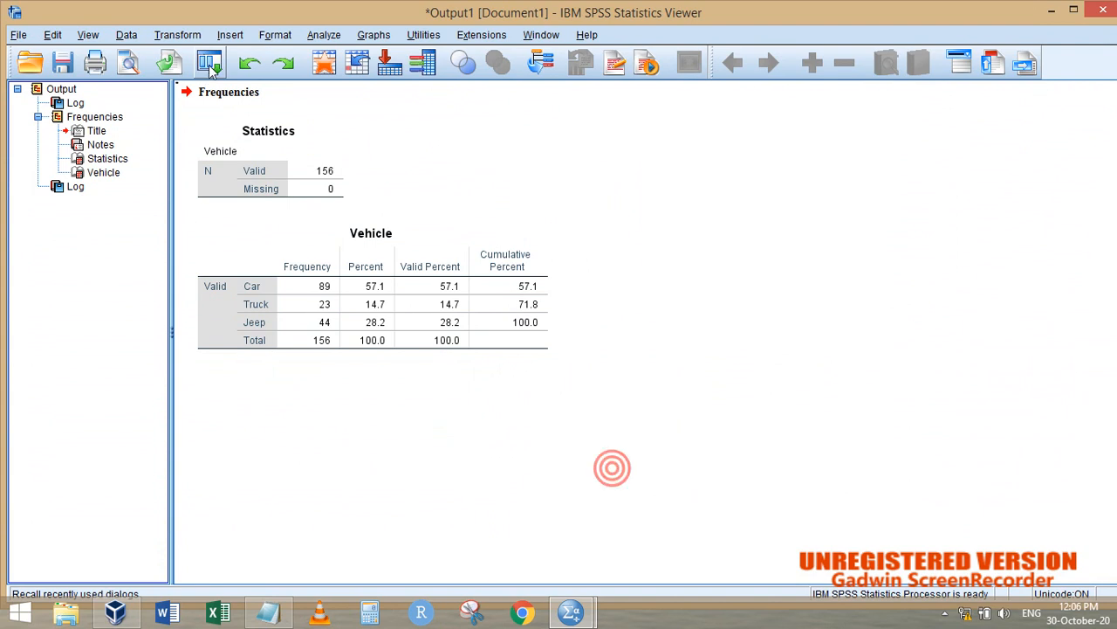
Rerun the recent Frequencies analysis on Vehicle [type] with the filter active and select its frequency table in the output.
left_click(211, 62)
left_click(252, 116)
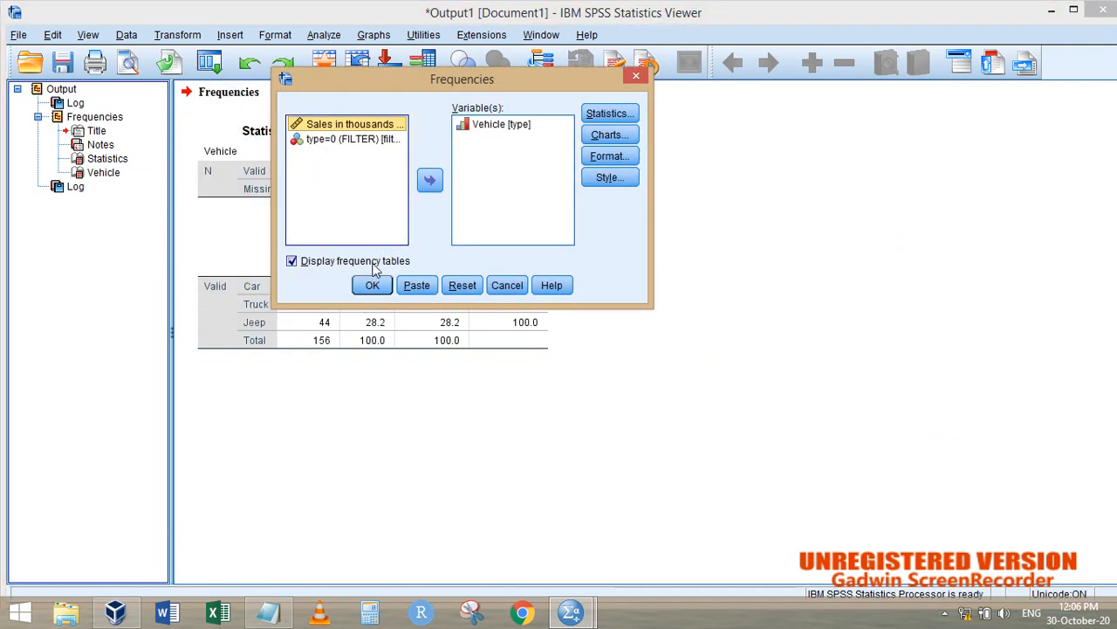
left_click(374, 287)
left_click(245, 536)
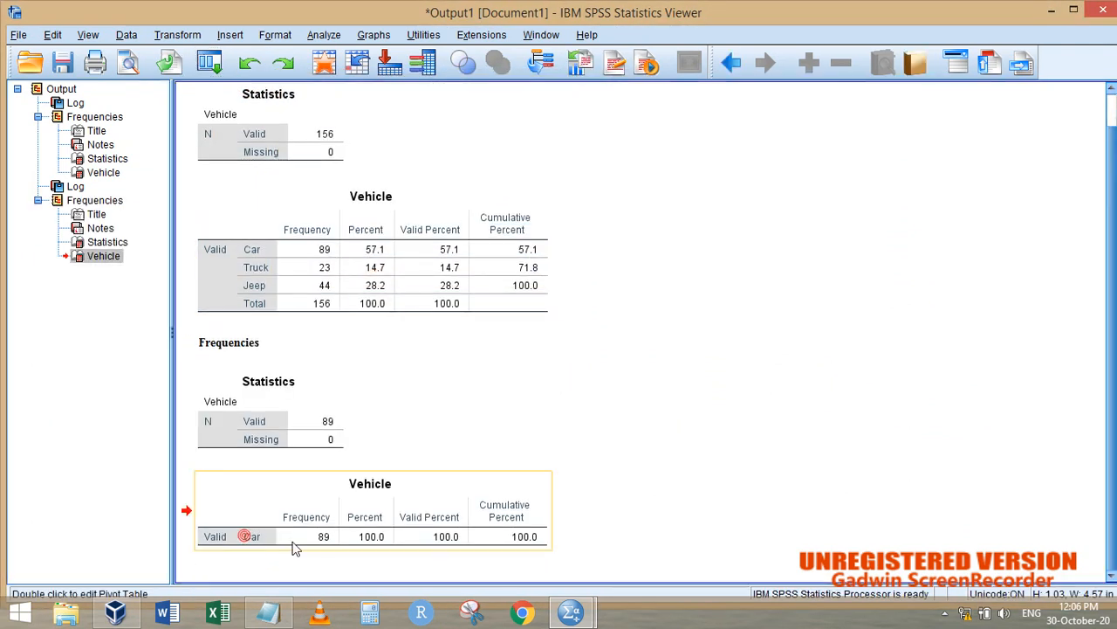
Inspect the filtered data with value labels shown, and switch back to the numeric codes.
key("alt+Tab")
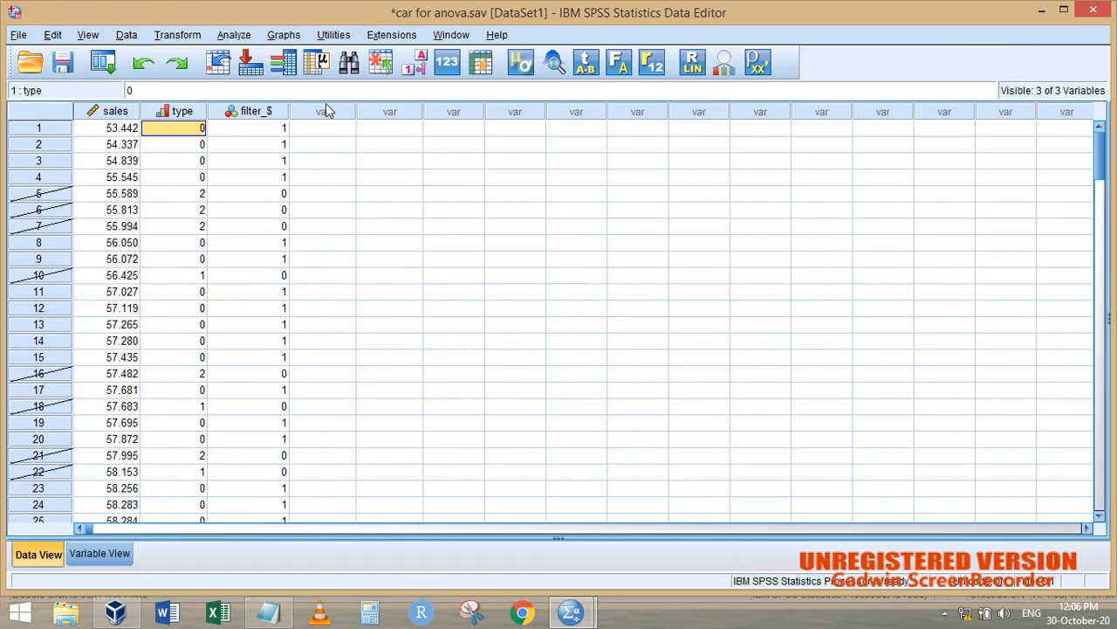
left_click(414, 62)
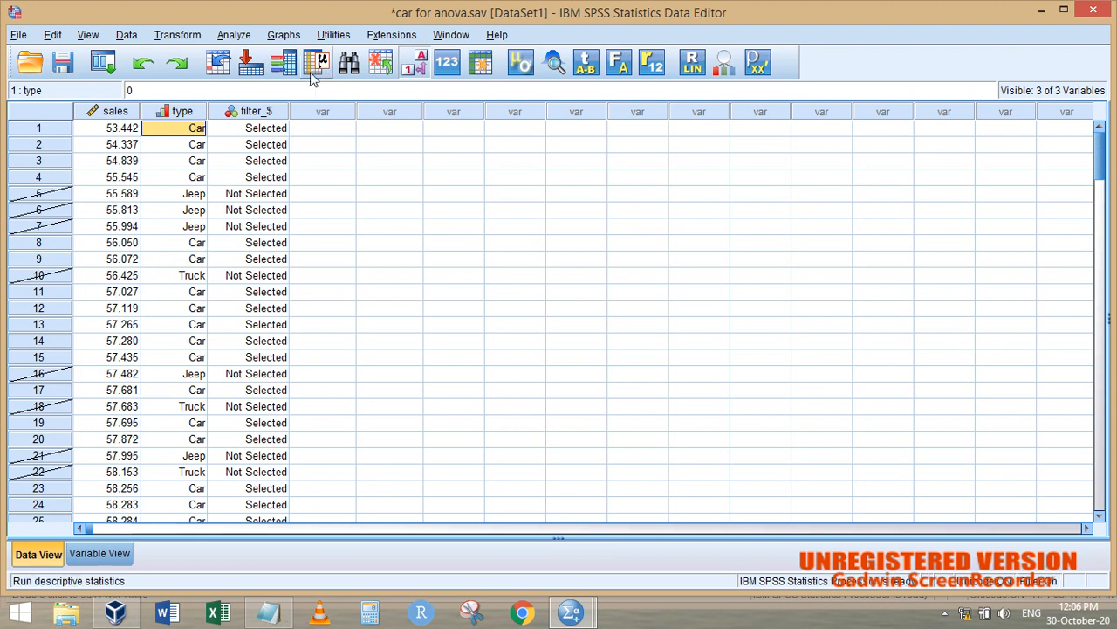
left_click(421, 70)
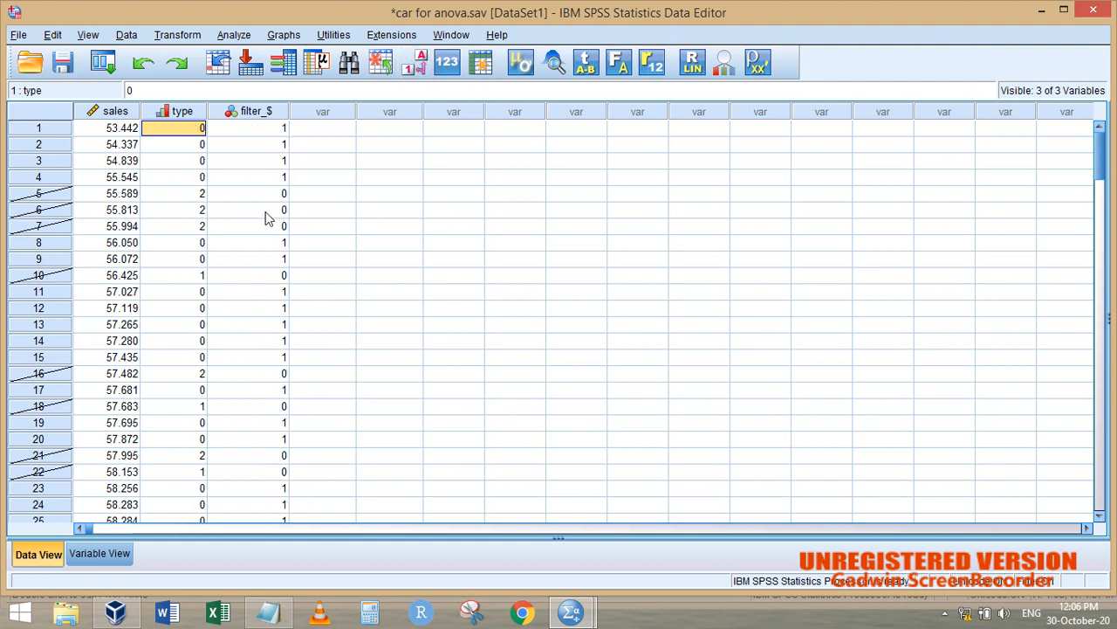
Compare the Vehicle frequency output with the filter_$ values of the crossed-out rows 5, 6, 7 and 16 in the data.
key("alt+Tab")
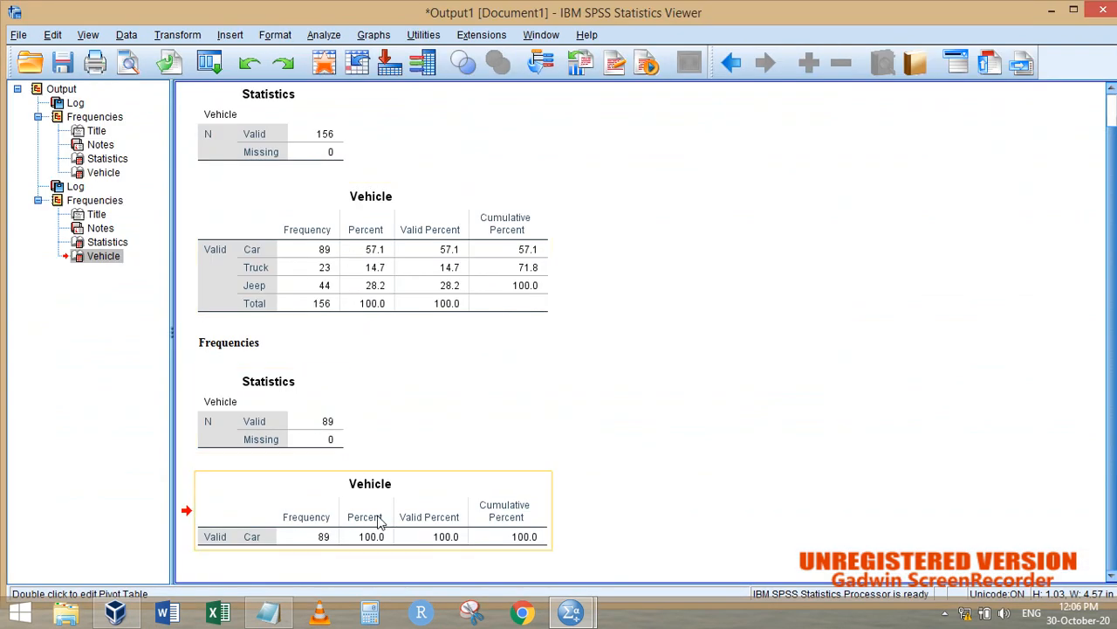
key("alt+Tab")
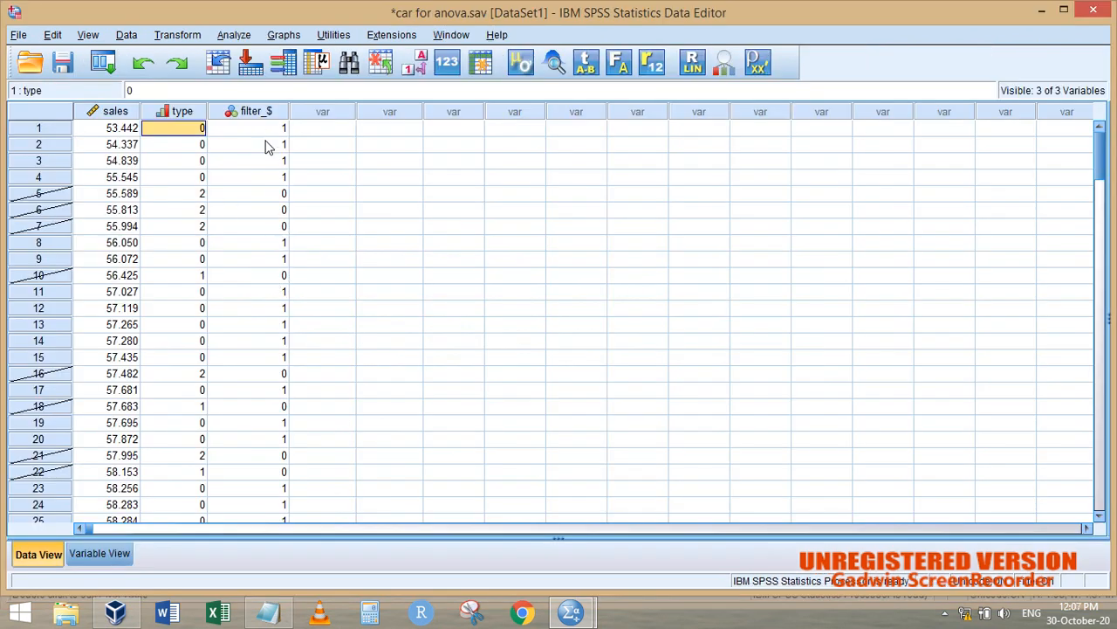
left_click(284, 197)
left_click(274, 212)
left_click(266, 229)
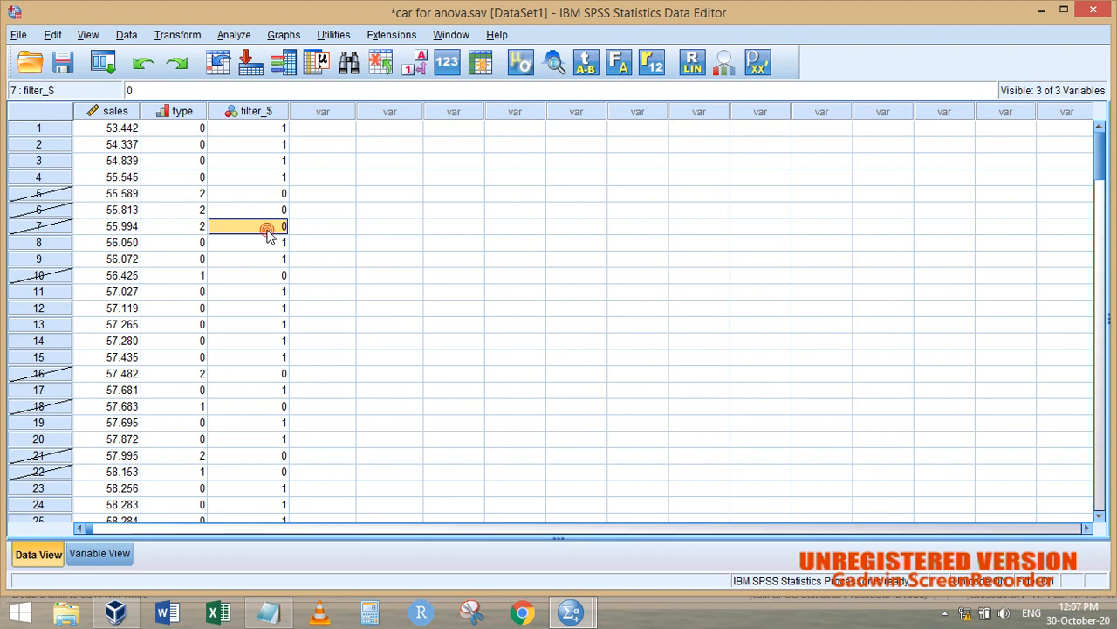
left_click(258, 374)
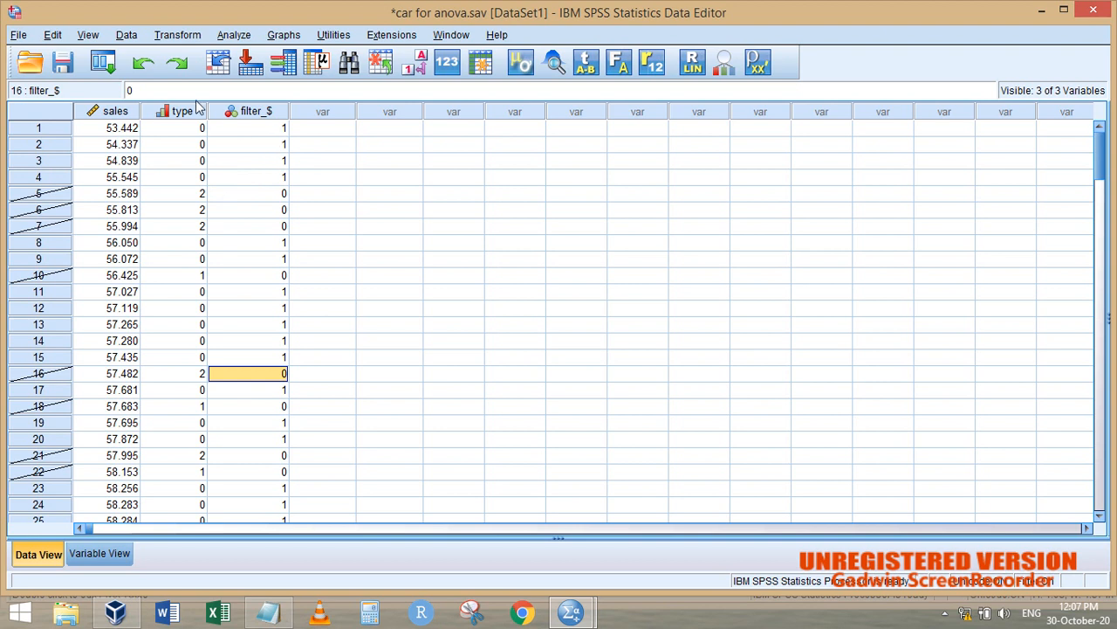
key("alt+Tab")
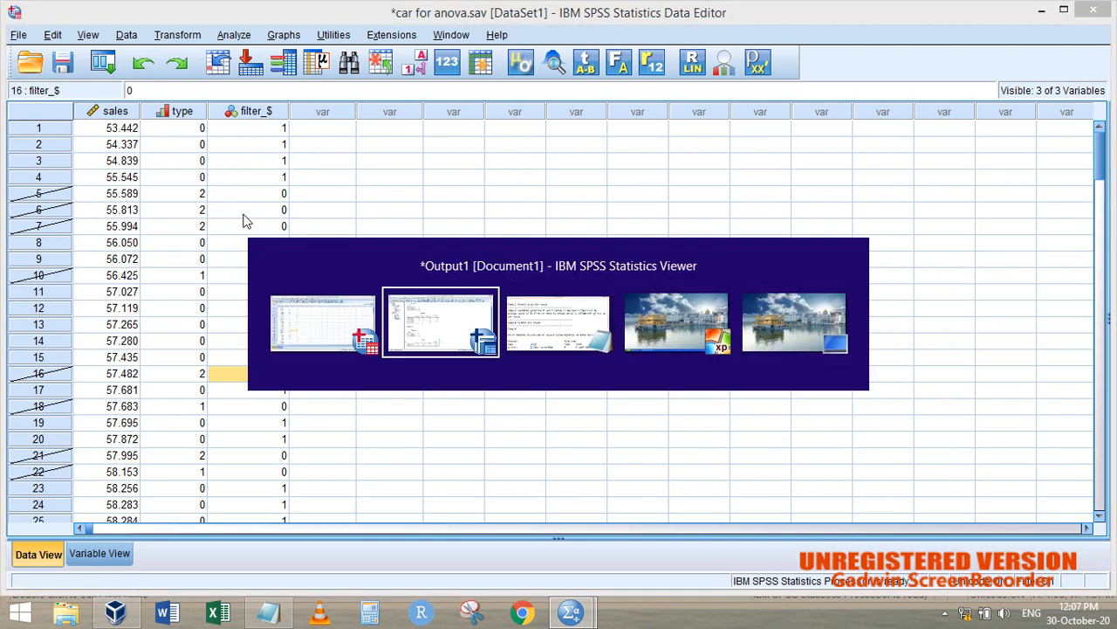
left_click(201, 70)
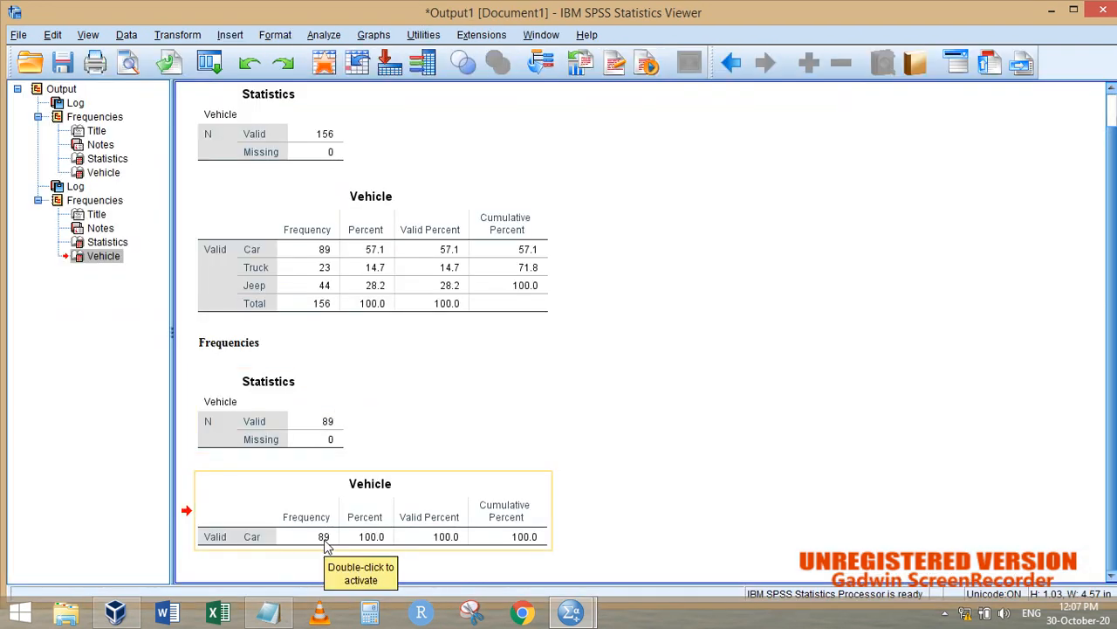
Set up a computed variable named rand and add the Rv.Bernoulli function with probability .37 to its numeric expression.
key("alt+Tab")
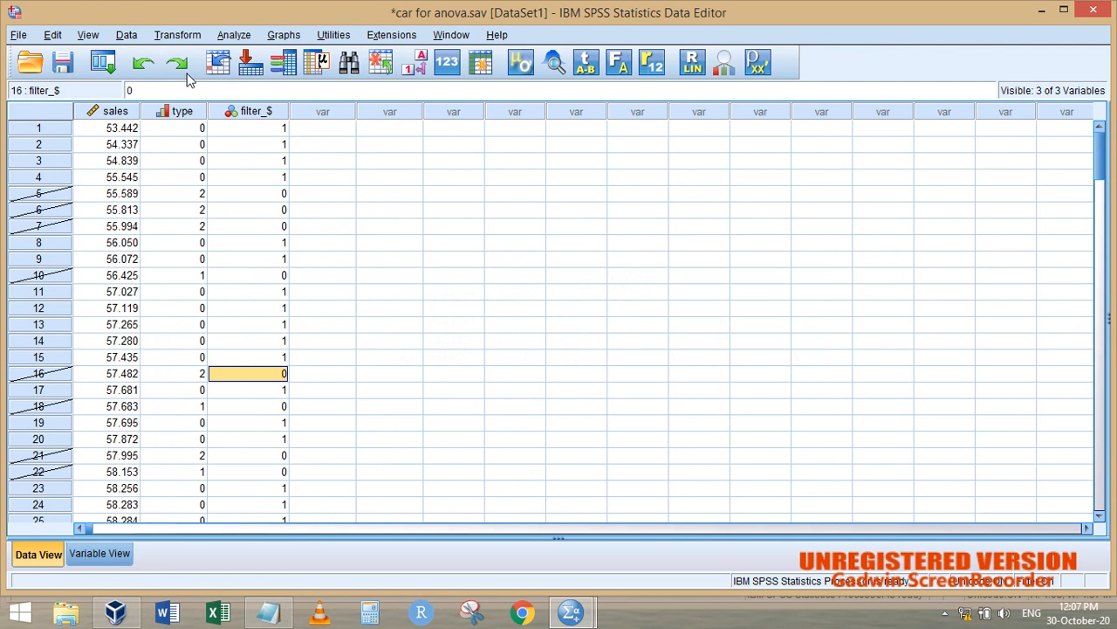
left_click(177, 35)
left_click(209, 53)
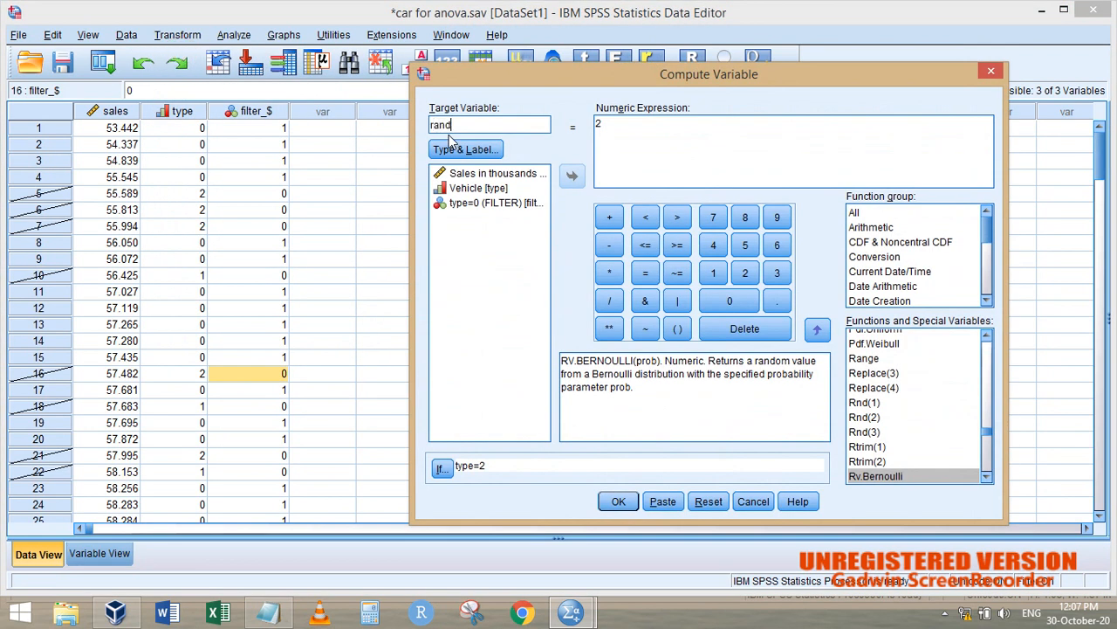
left_click(860, 211)
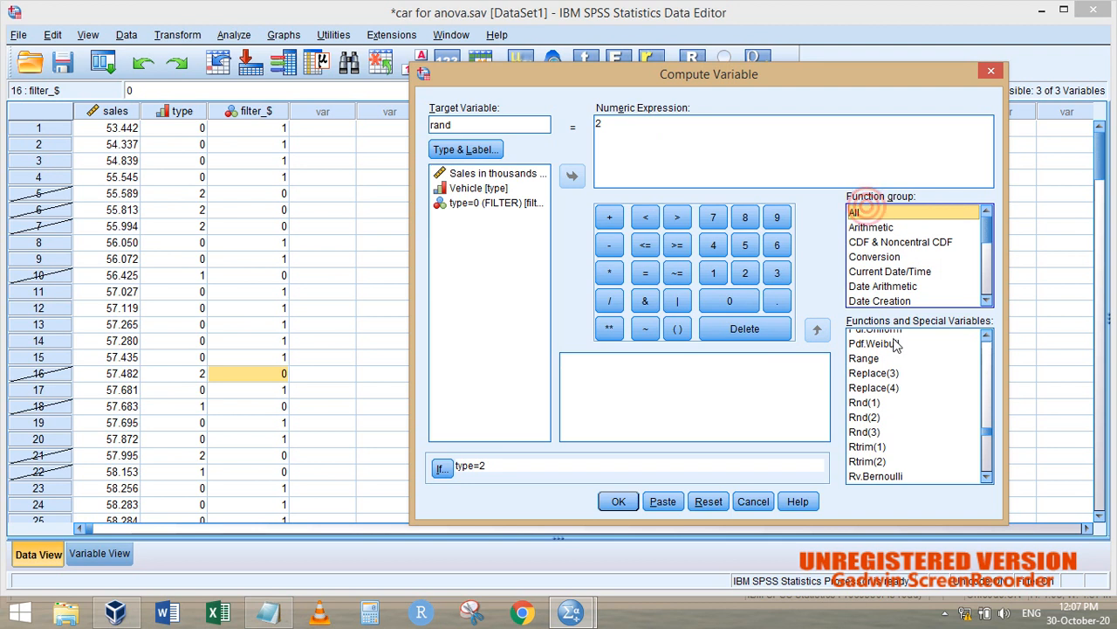
left_click(883, 388)
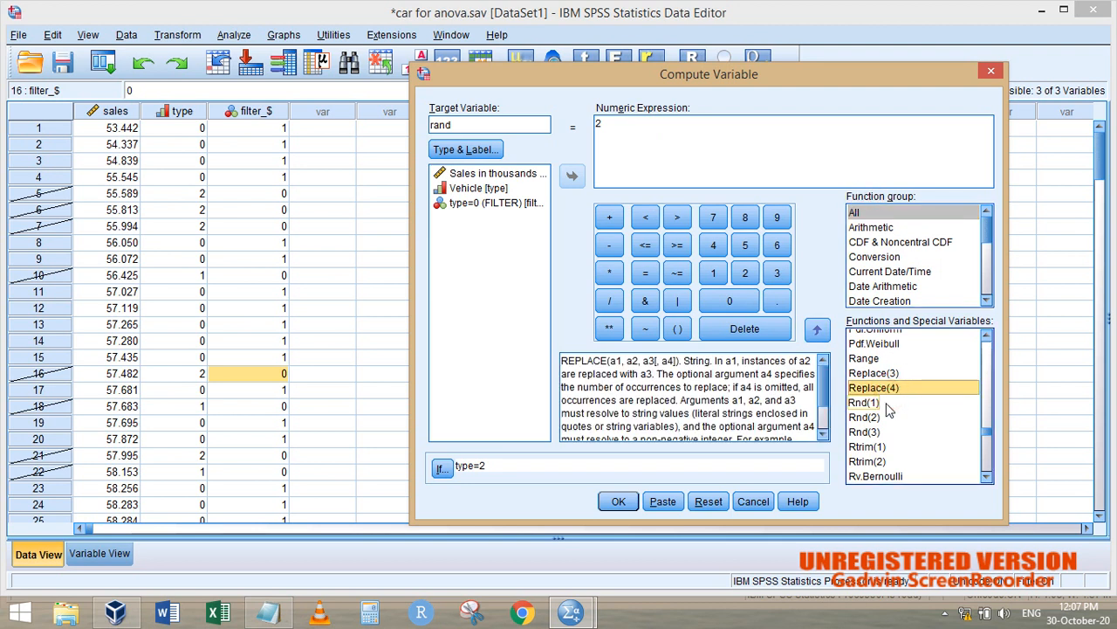
key("Down")
key("Down")
key("Down")
key("Down")
key("Down")
key("Down")
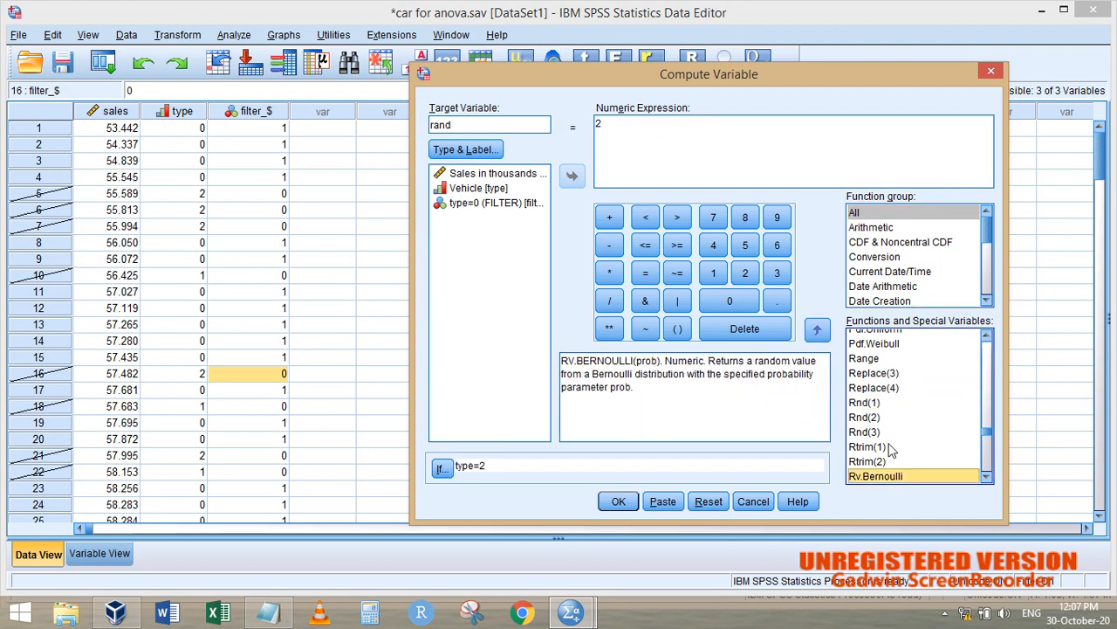
left_click(816, 328)
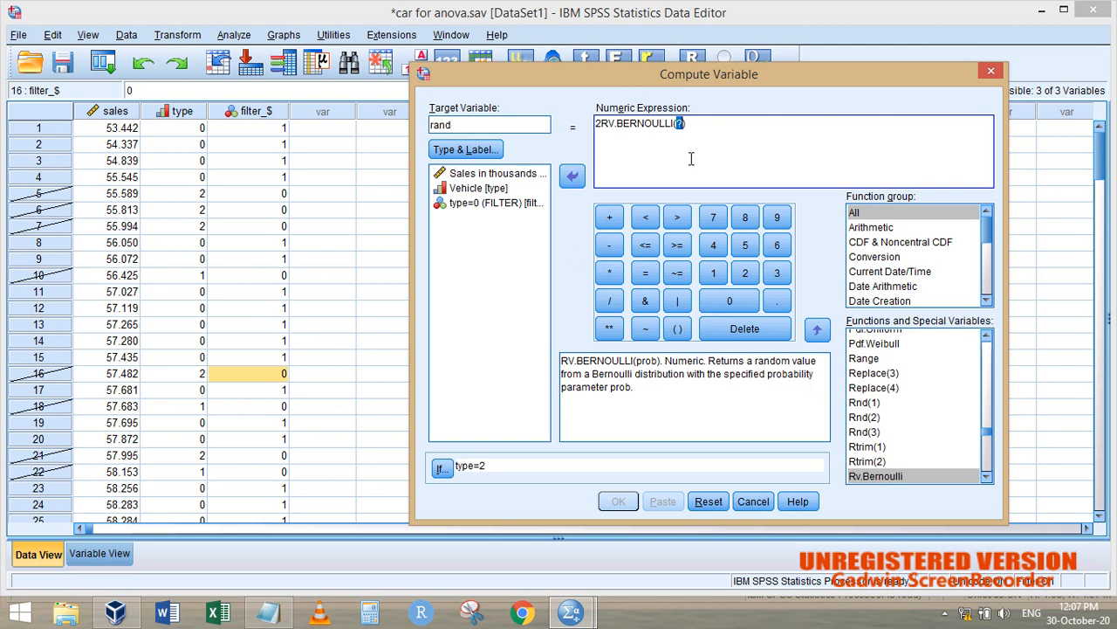
key("BackSpace")
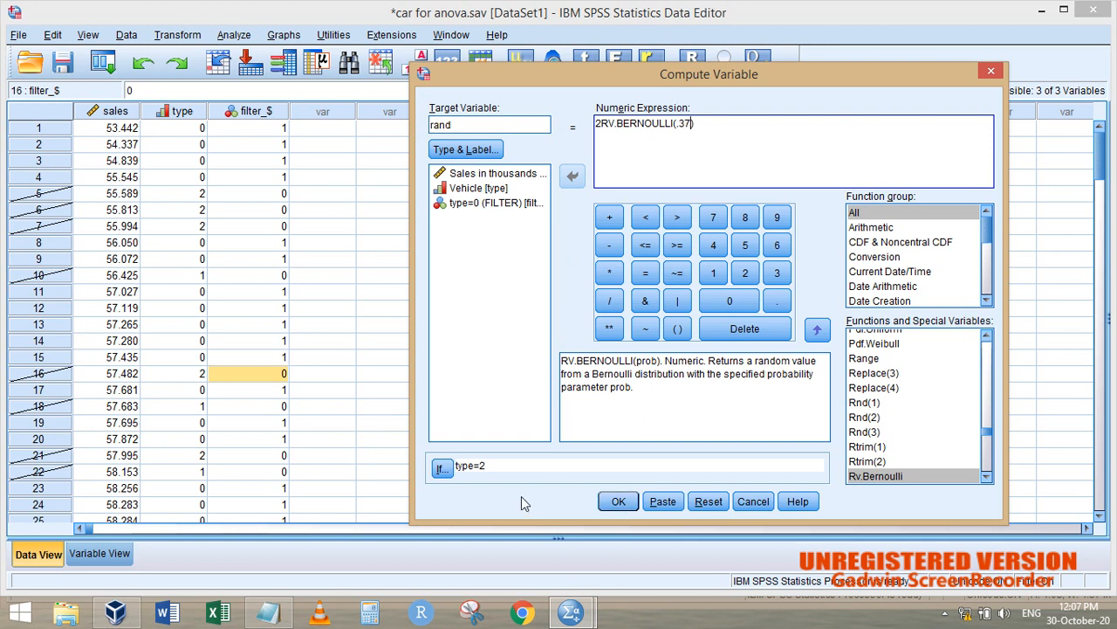
Set the computation to include all cases and try to compute rand as 2RV.BERNOULLI(.37).
left_click(443, 468)
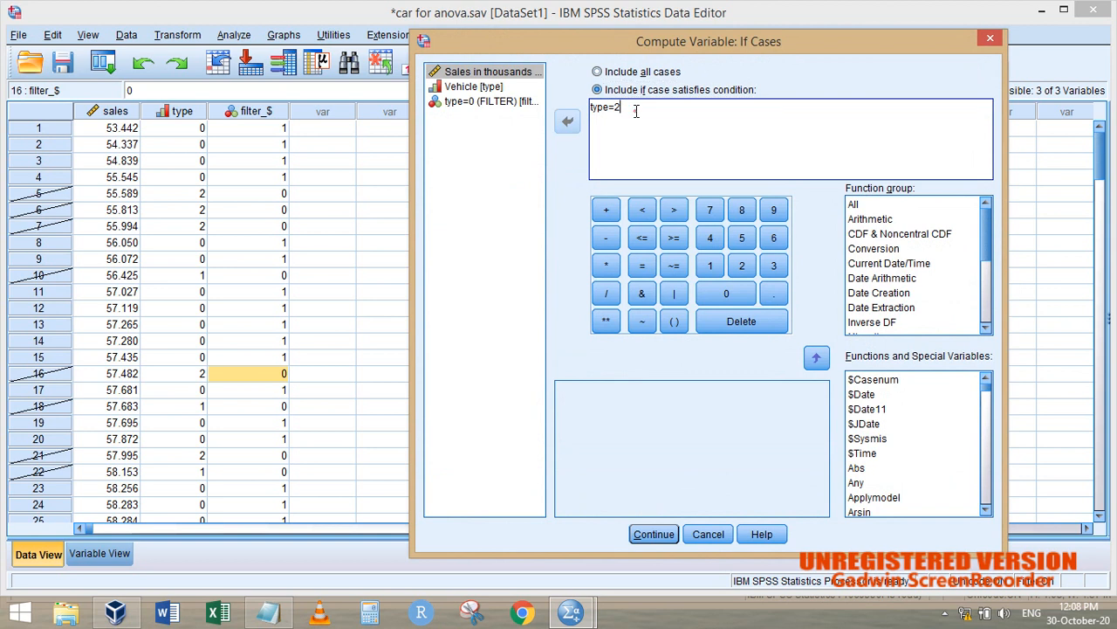
left_click(629, 72)
left_click(654, 533)
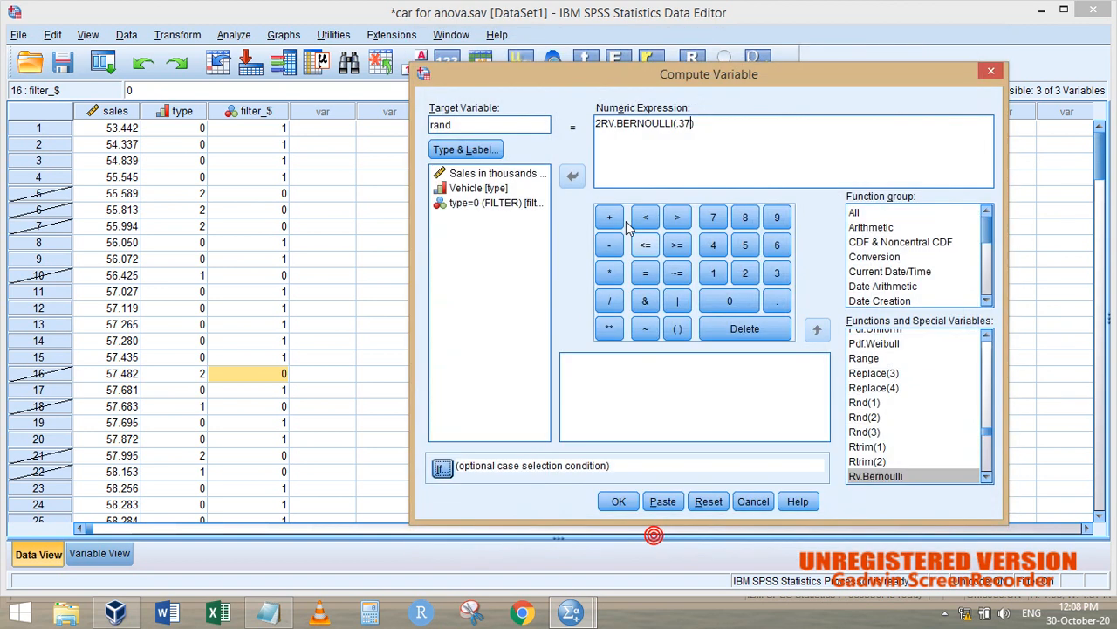
left_click(618, 503)
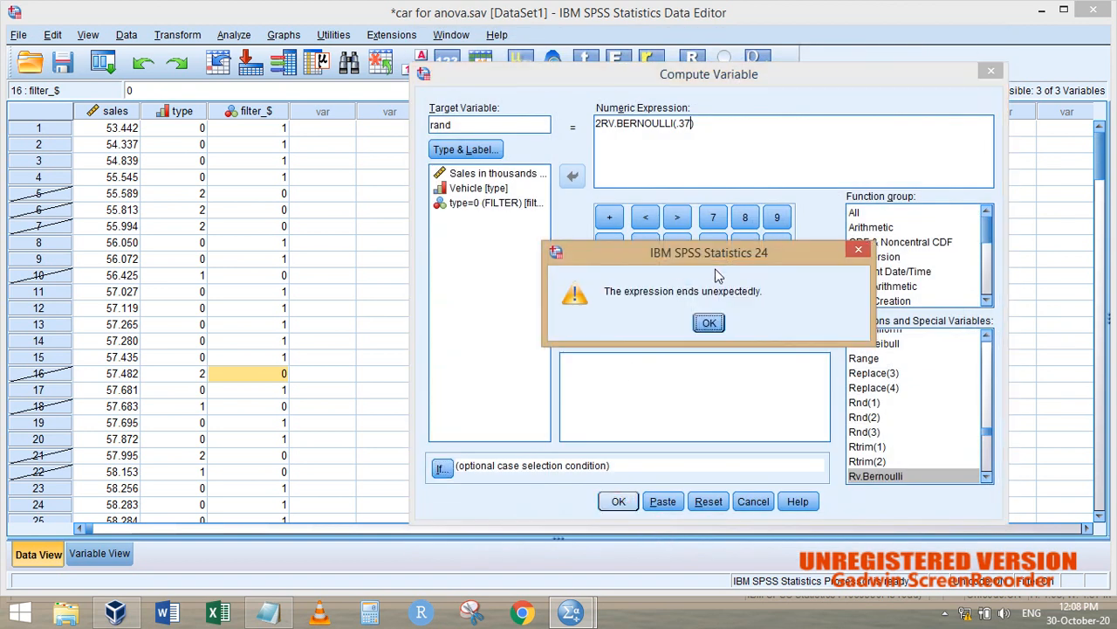
left_click(709, 323)
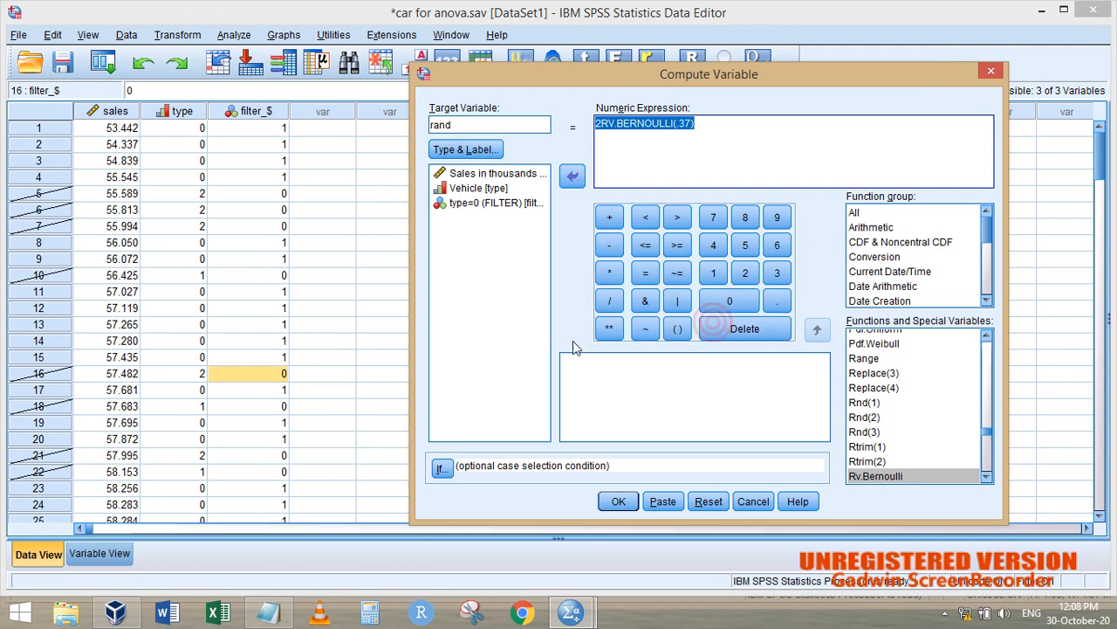
Check the case condition, retry computing rand with the same expression, and cancel the Compute Variable dialog.
left_click(696, 136)
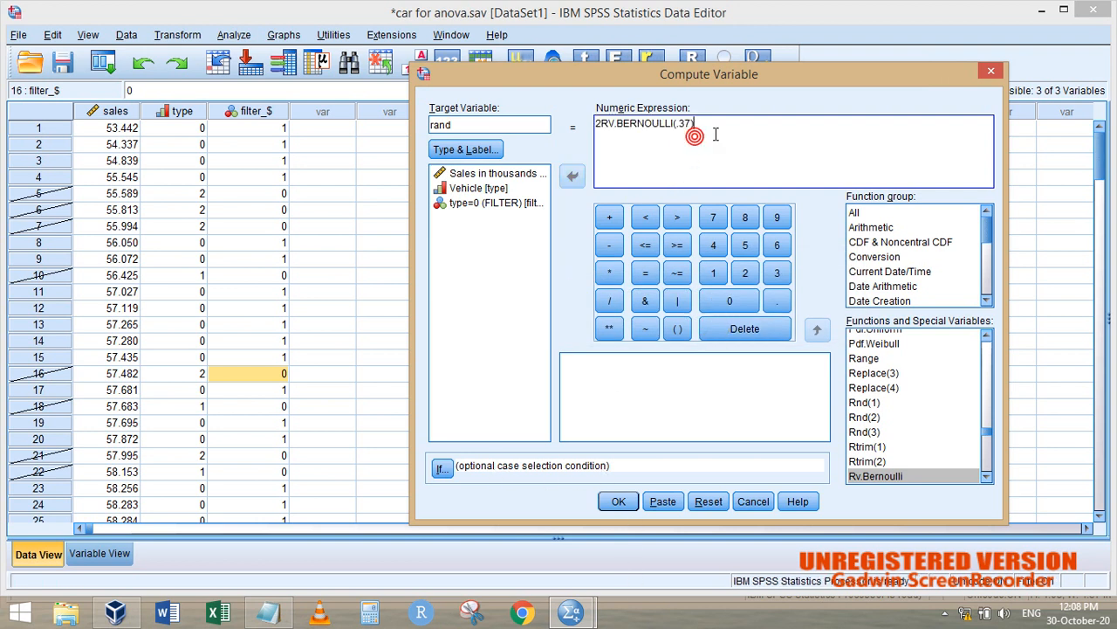
left_click(441, 469)
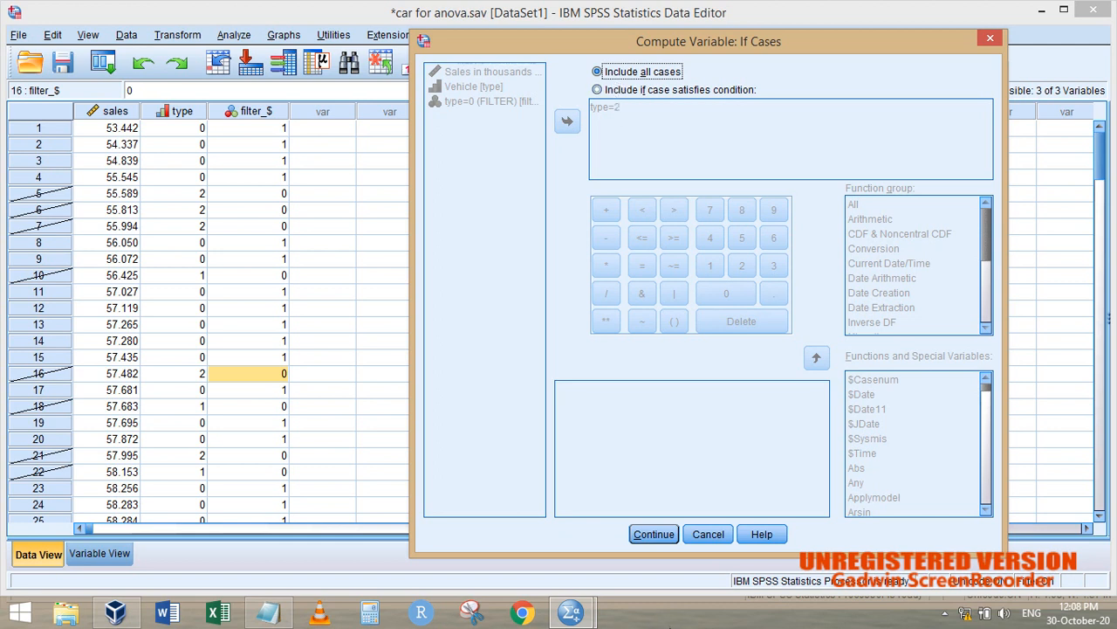
left_click(655, 534)
left_click(618, 500)
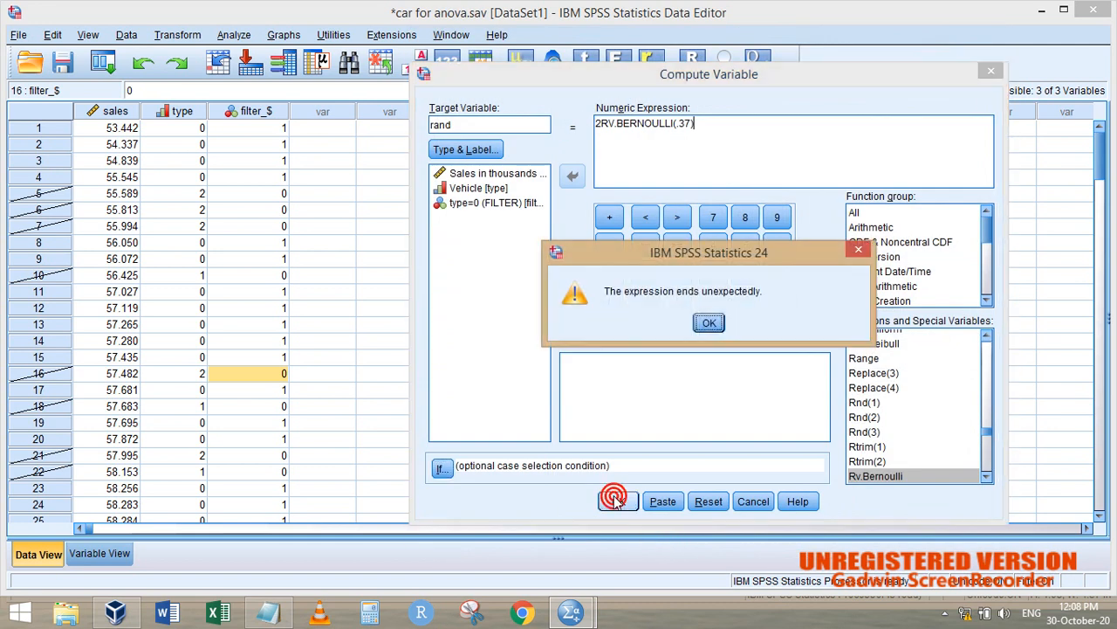
left_click(707, 322)
key("Escape")
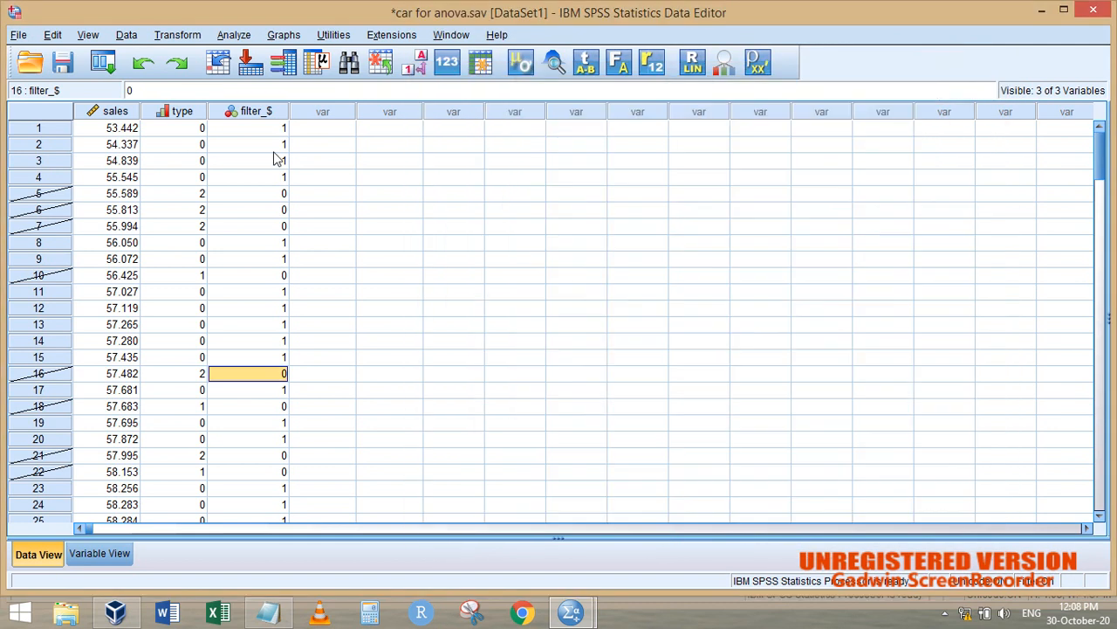
Reset the Compute Variable setup and name the target variable rand.
left_click(112, 67)
left_click(184, 37)
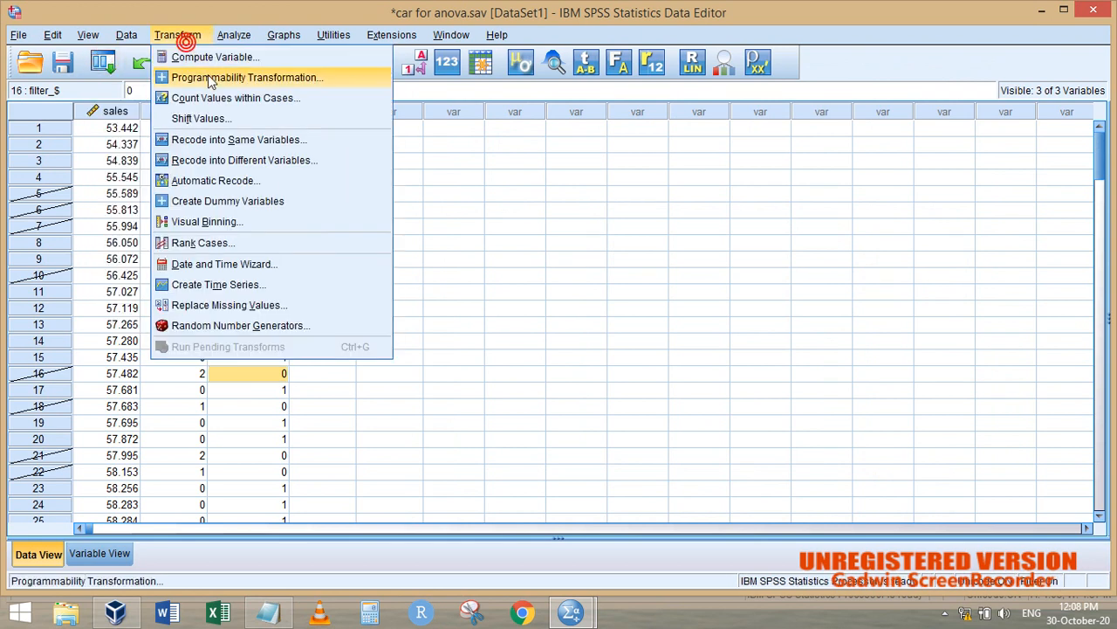
left_click(215, 57)
left_click(709, 502)
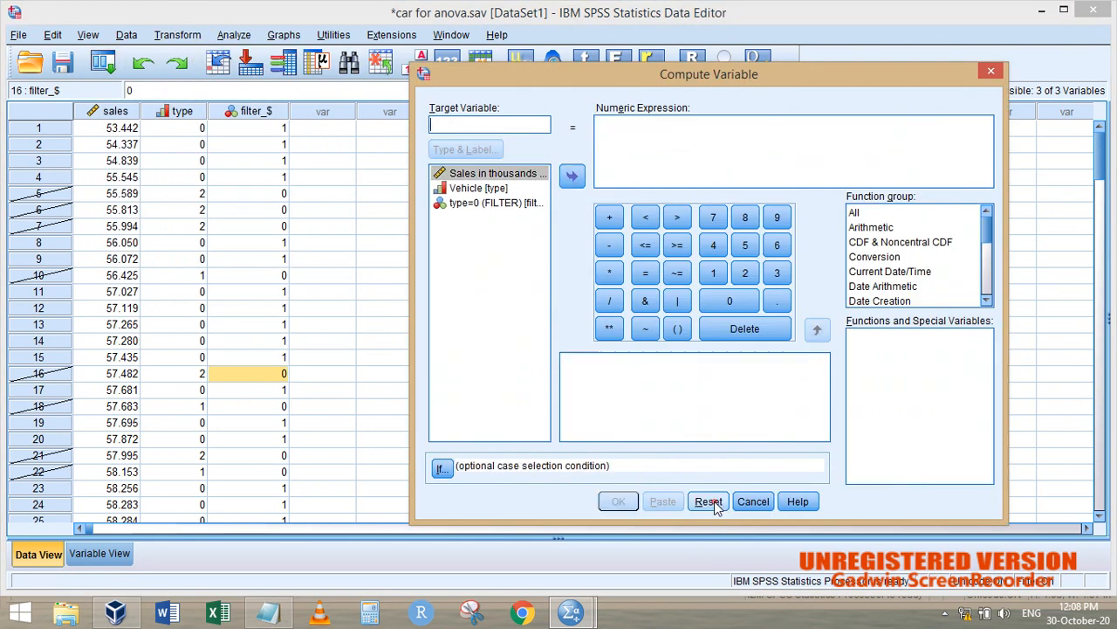
left_click(482, 125)
type("rand")
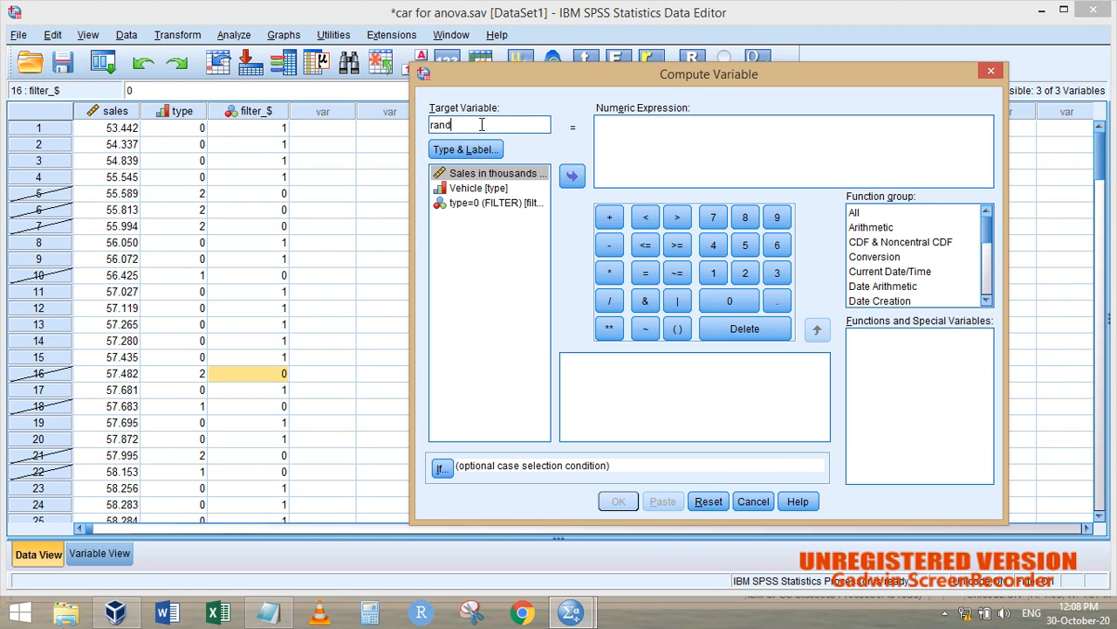
Compute rand with the Rv.Bernoulli function at probability .37 and return to the data.
left_click(873, 213)
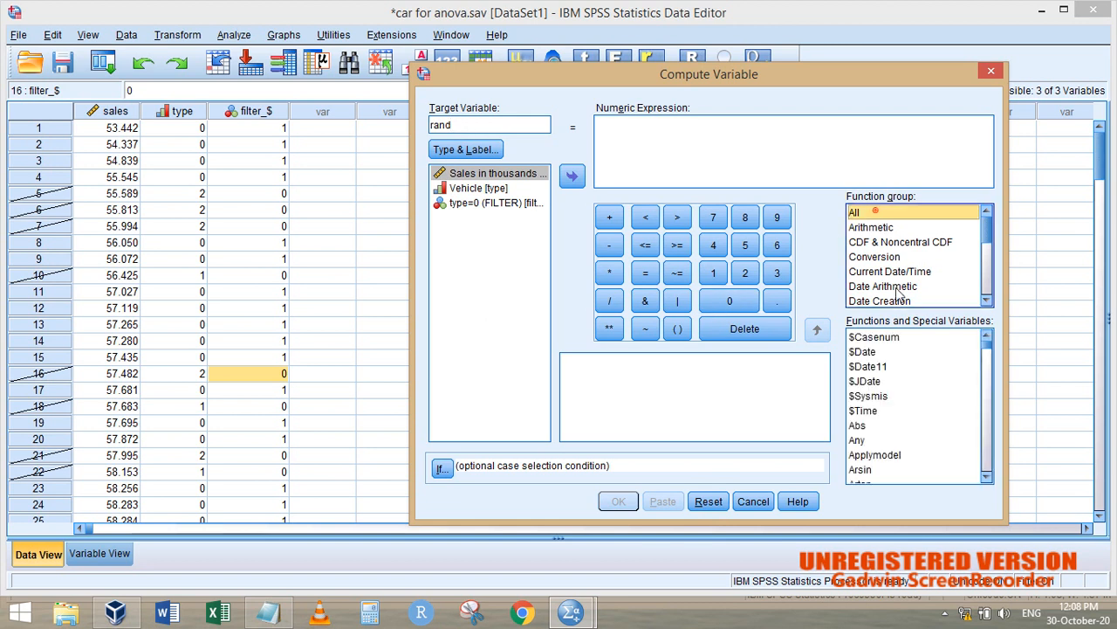
left_click(911, 368)
key("r")
key("v")
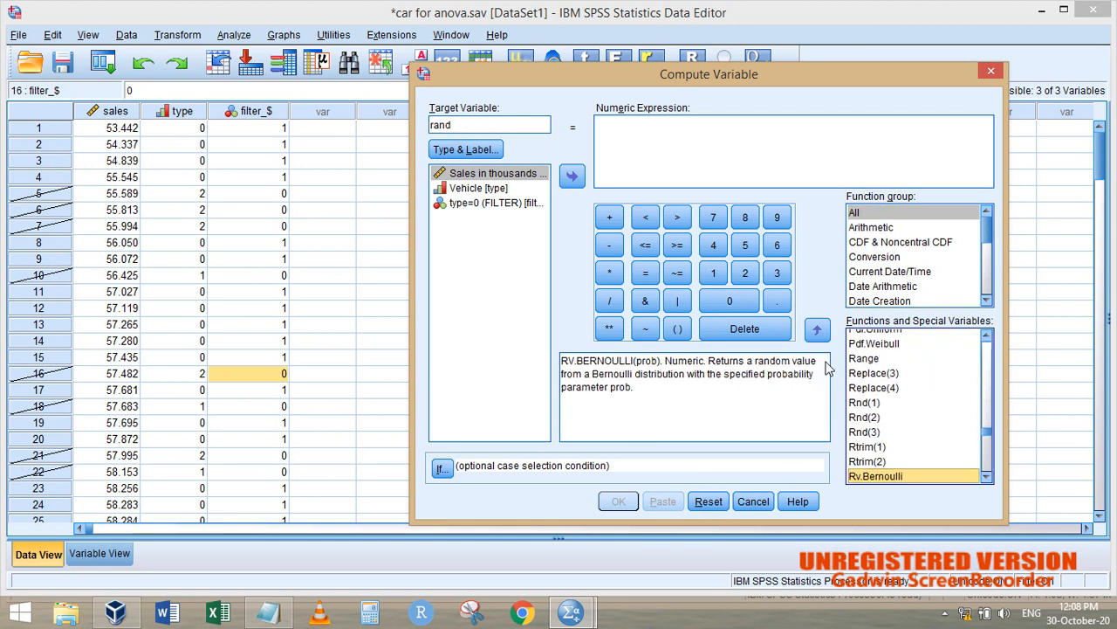
left_click(816, 332)
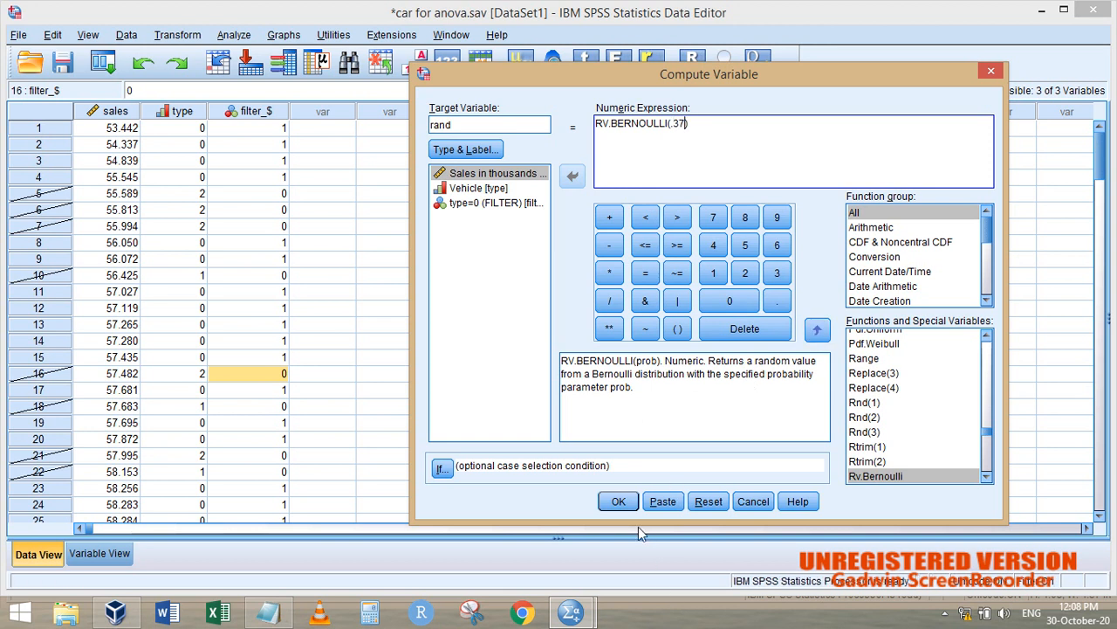
left_click(616, 500)
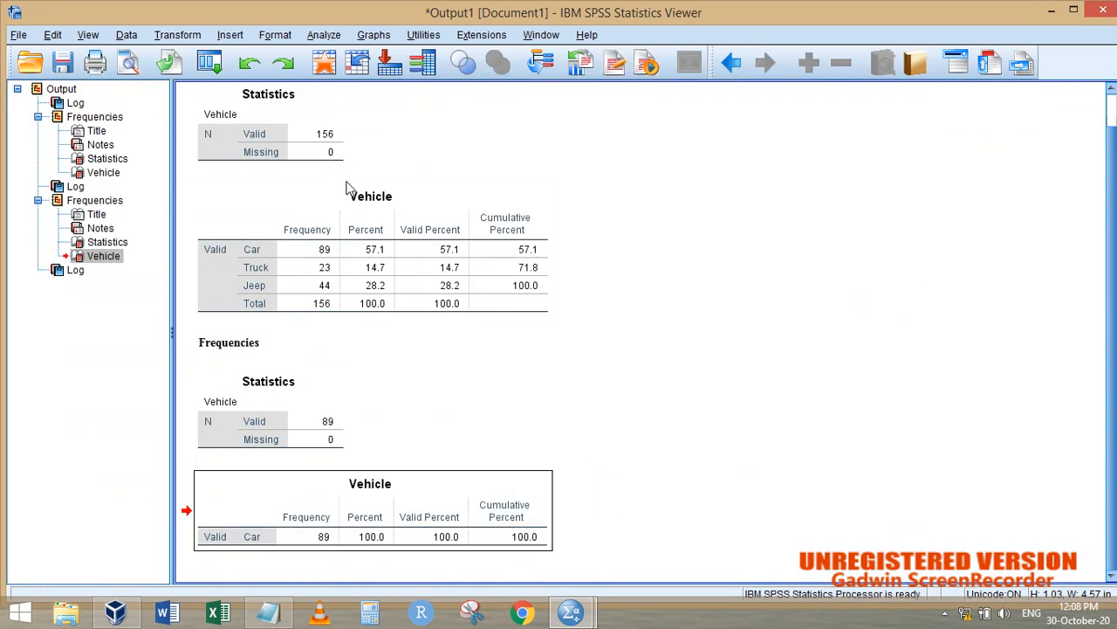
key("alt+Tab")
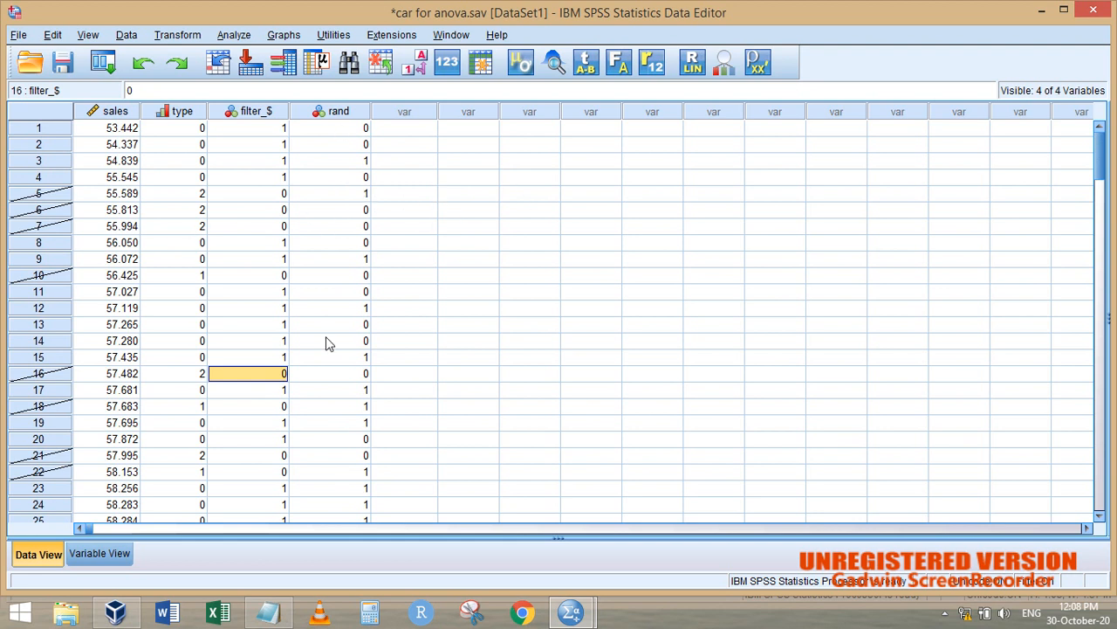
left_click(273, 160)
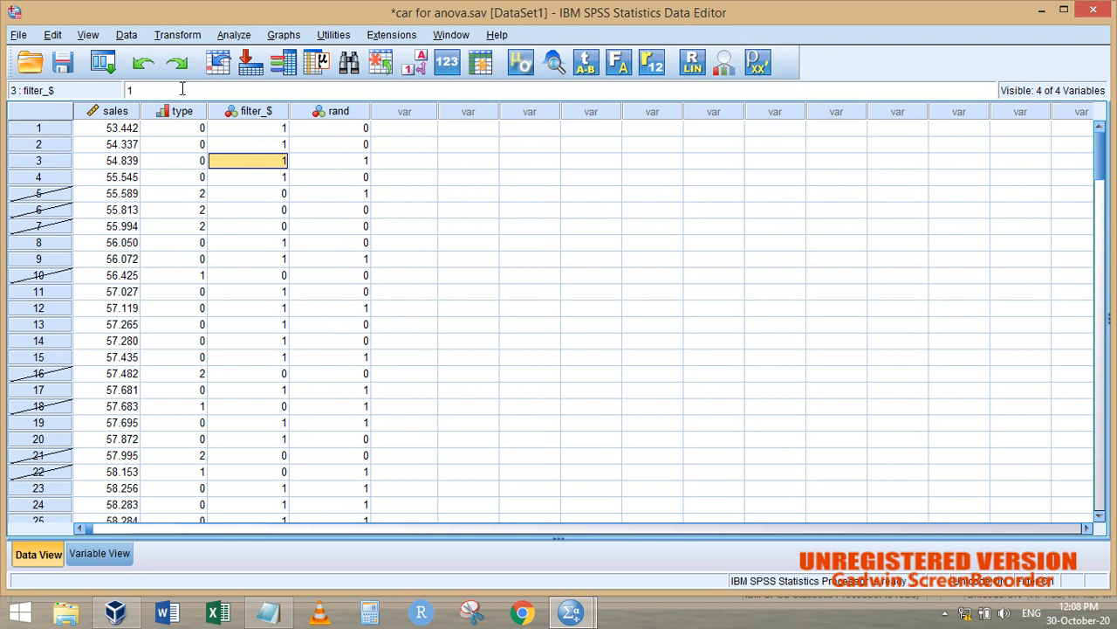
Replace Vehicle with rand in the Frequencies analysis and run its frequency table.
left_click(99, 78)
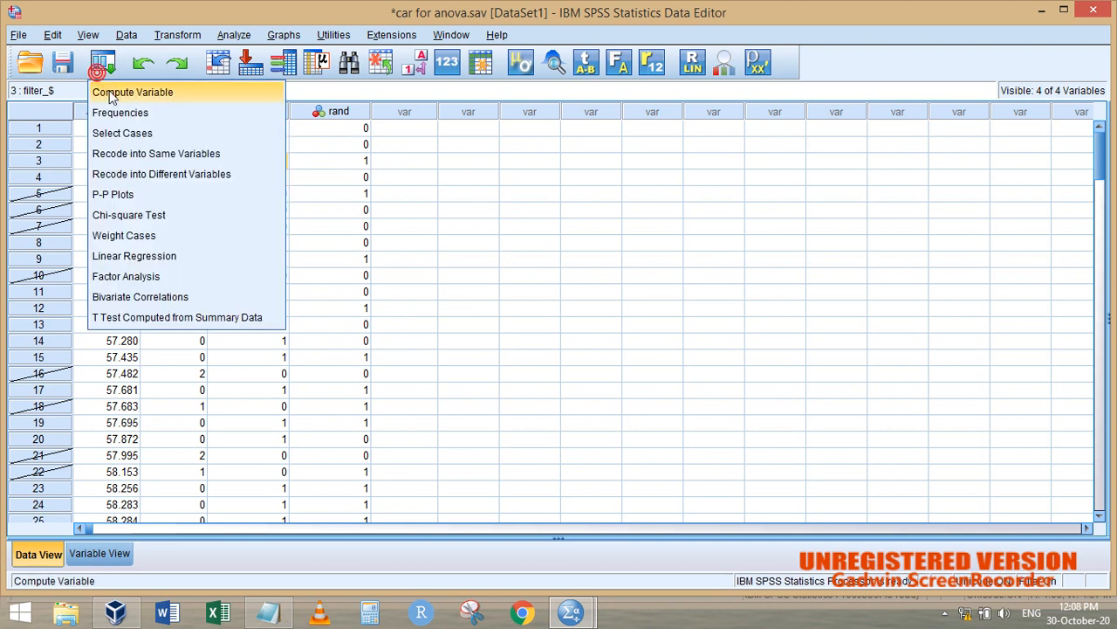
left_click(112, 110)
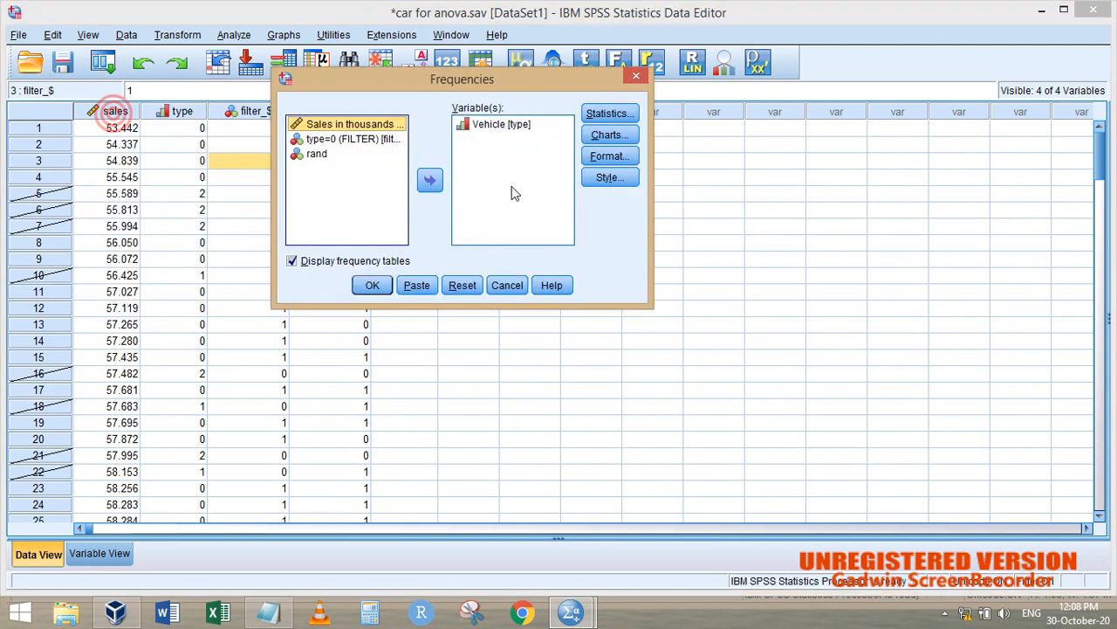
left_click(482, 129)
left_click(430, 181)
left_click(431, 180)
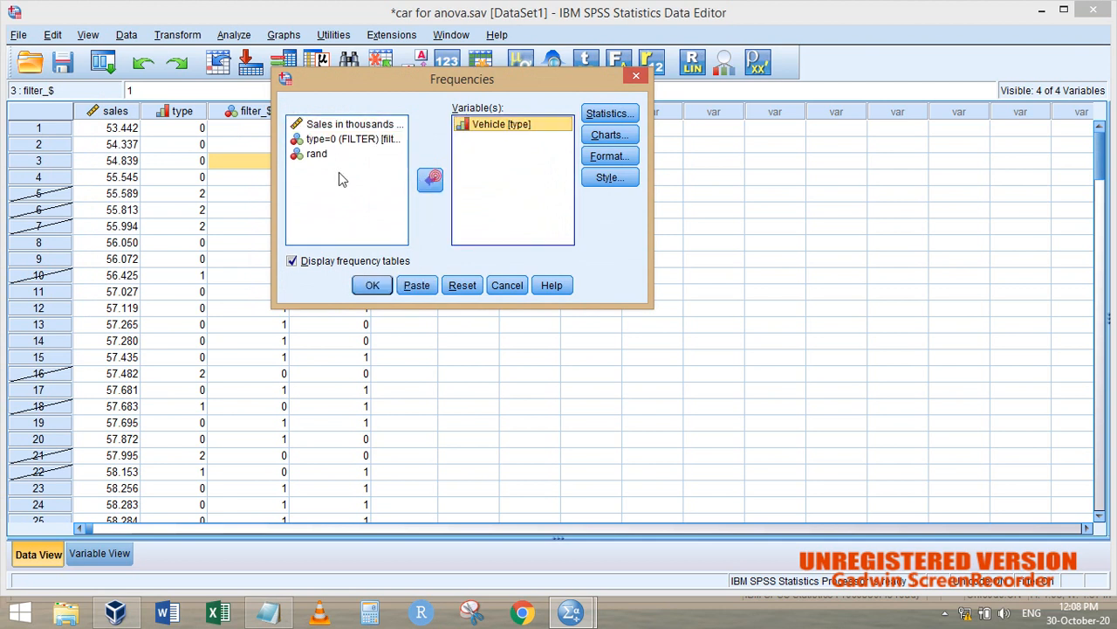
left_click(427, 180)
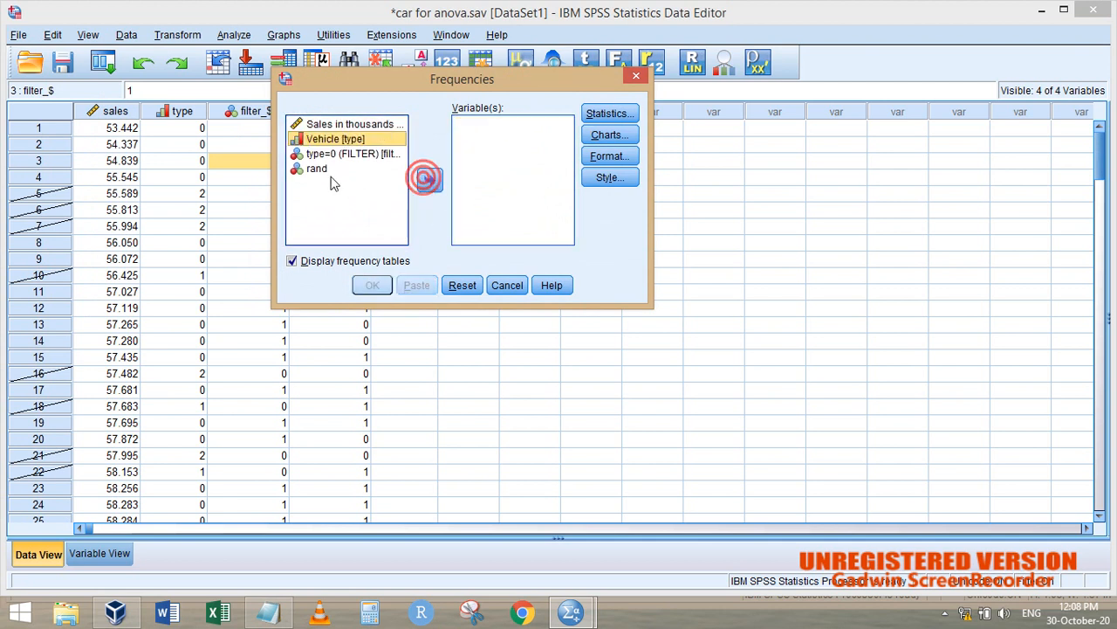
left_click(317, 169)
left_click(434, 179)
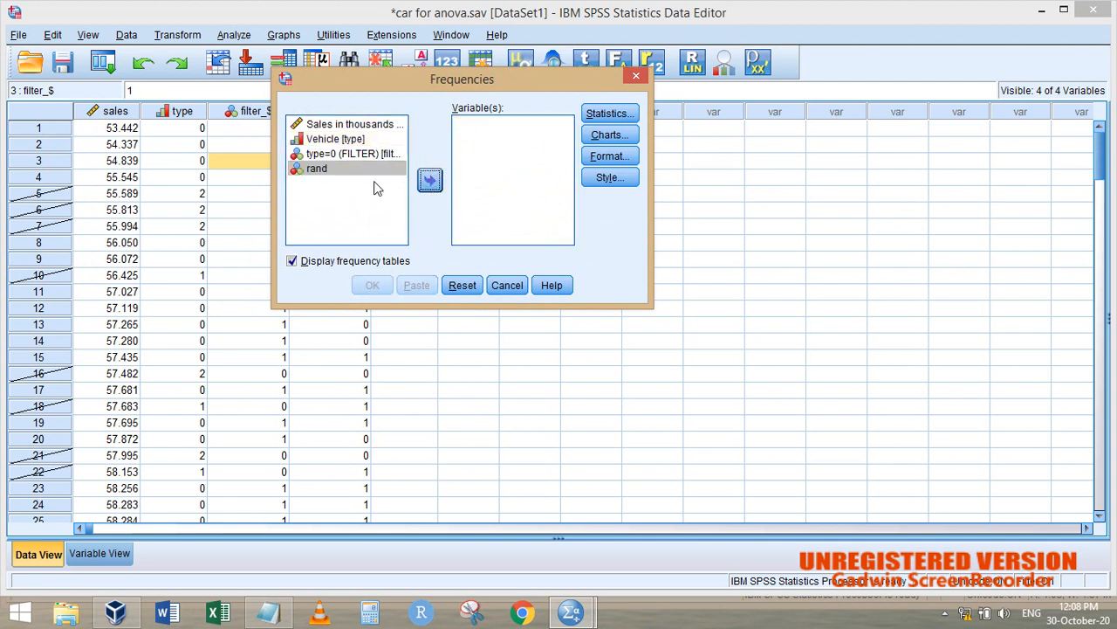
left_click(434, 180)
left_click(373, 284)
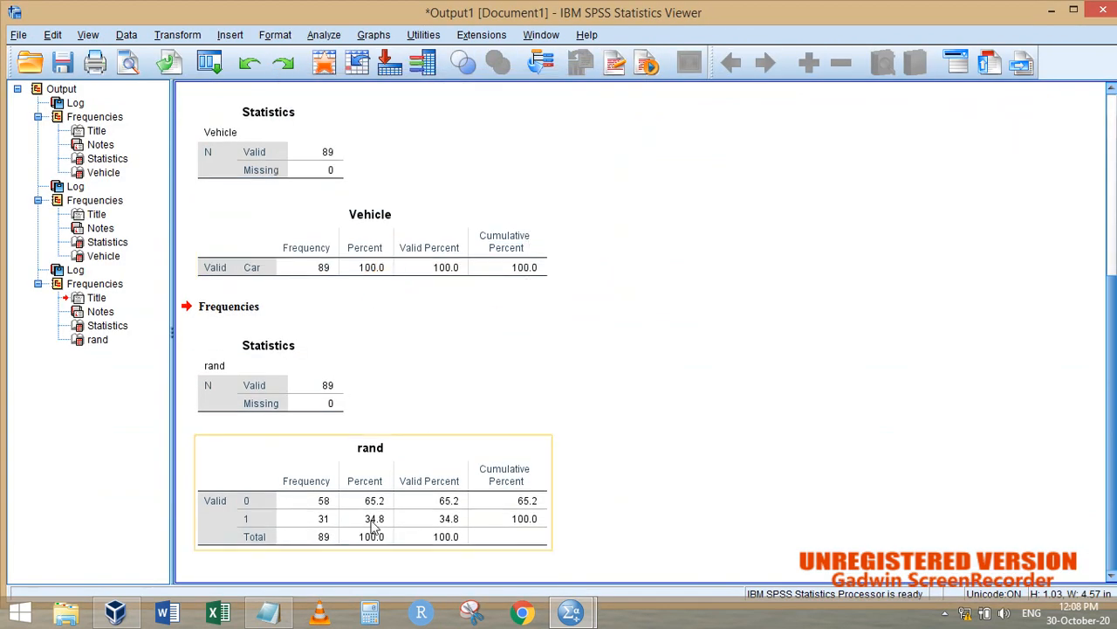
Compare the rand frequency table with the earlier Vehicle frequency tables in the output.
left_click(279, 528)
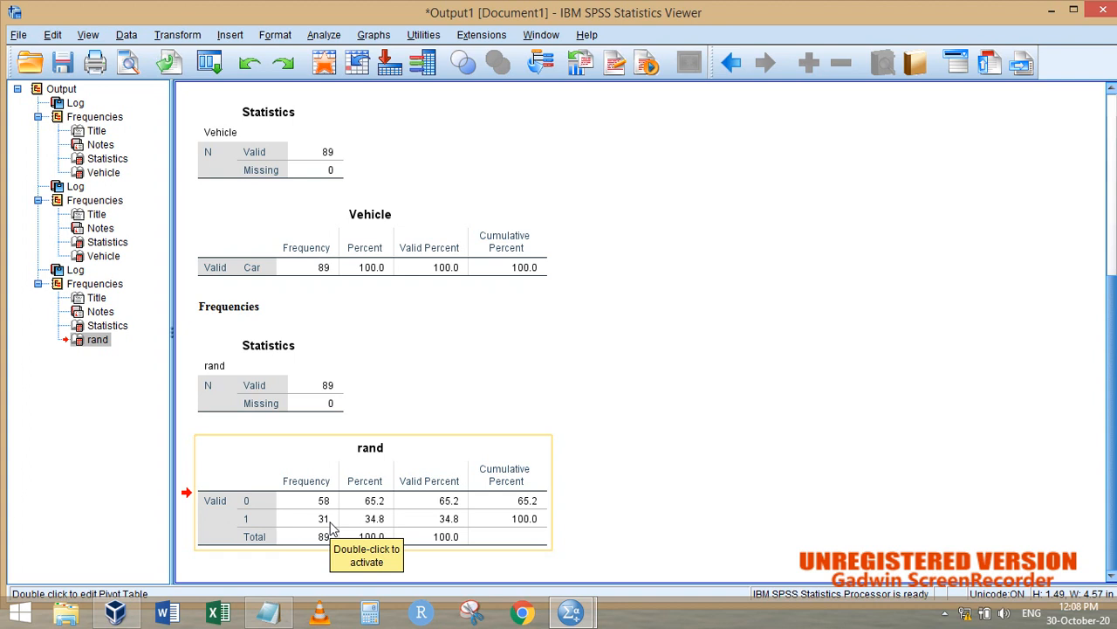
scroll(375, 420, "up", 5)
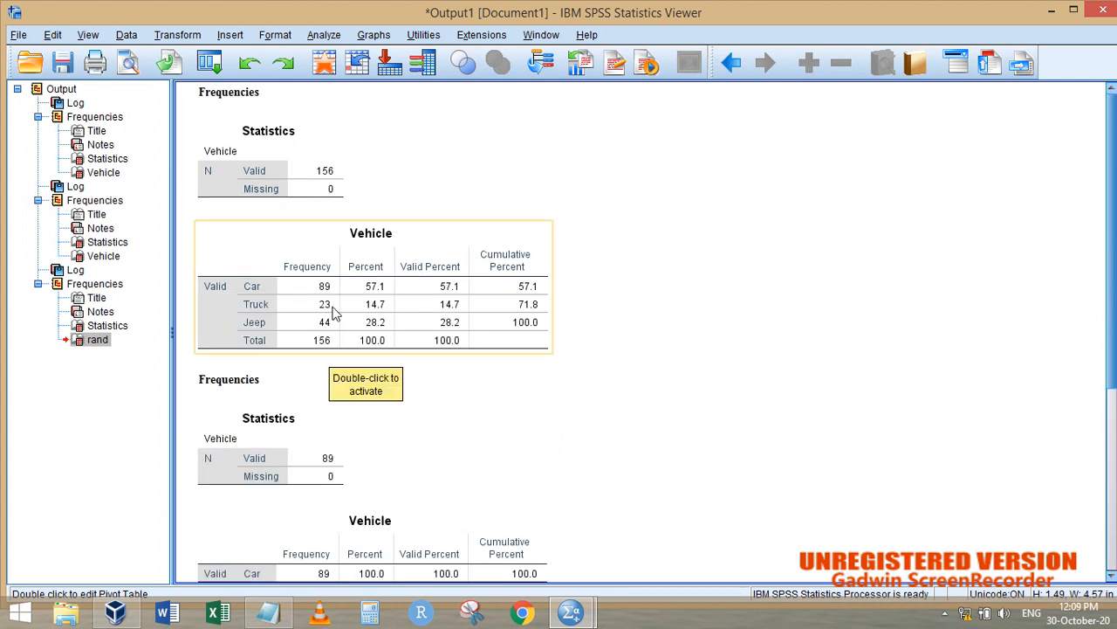
scroll(327, 324, "down", 5)
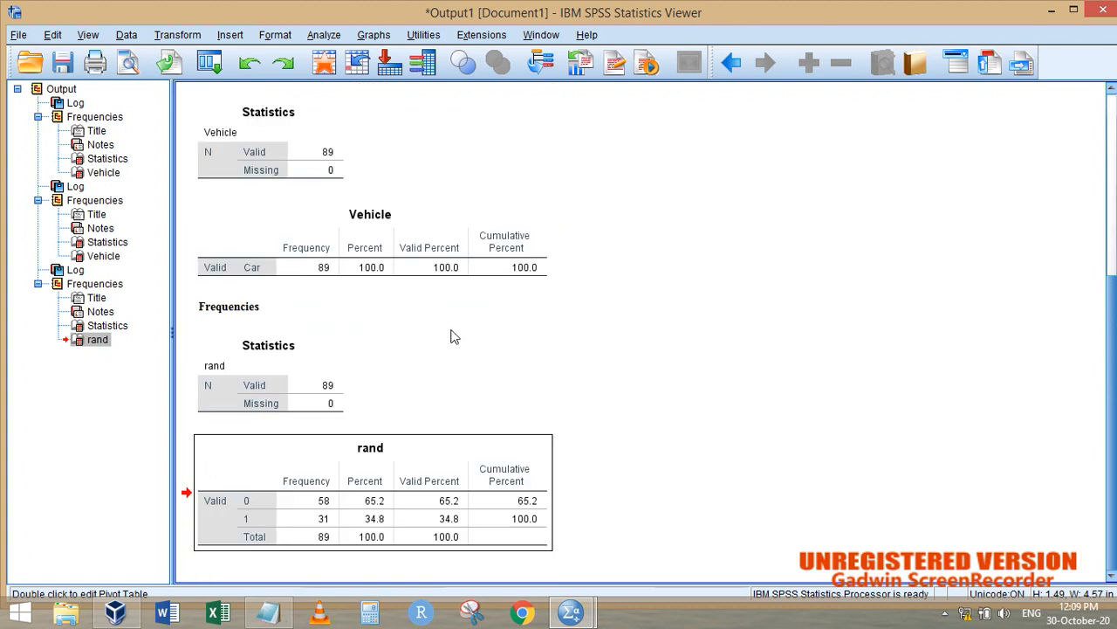
left_click(315, 516)
Turn off the type=0 filter in Select Cases by selecting all cases.
key("alt+Tab")
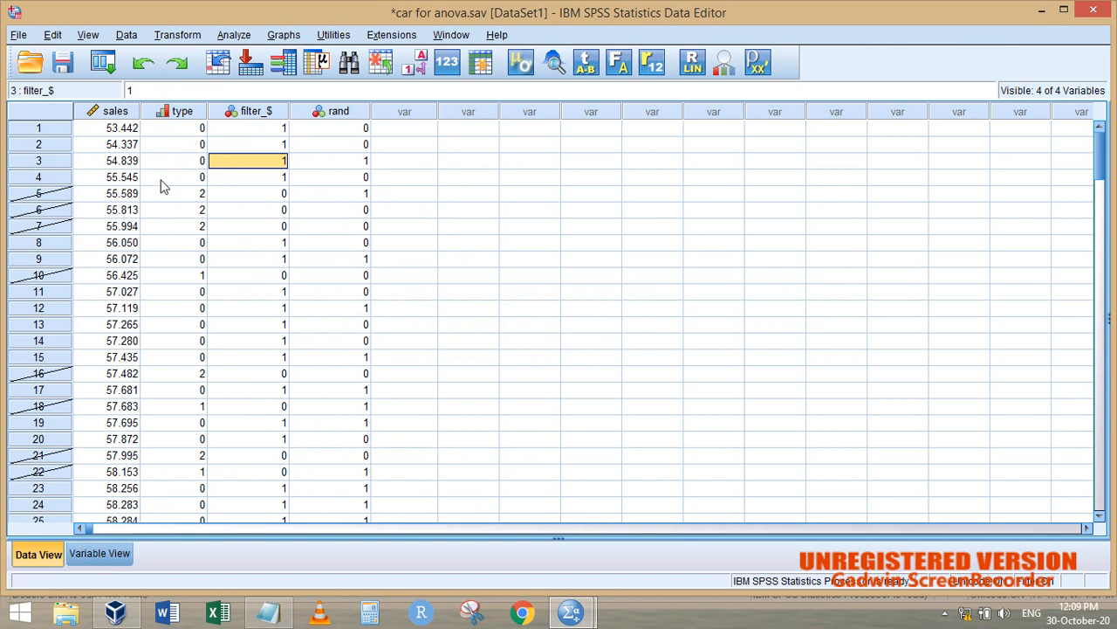
left_click(103, 62)
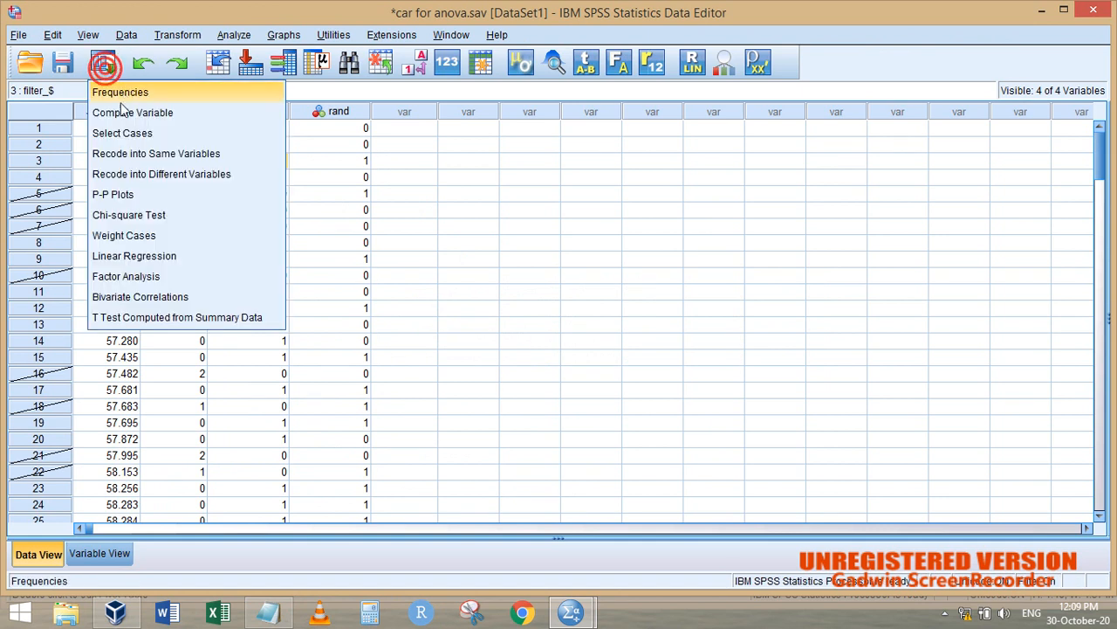
left_click(118, 133)
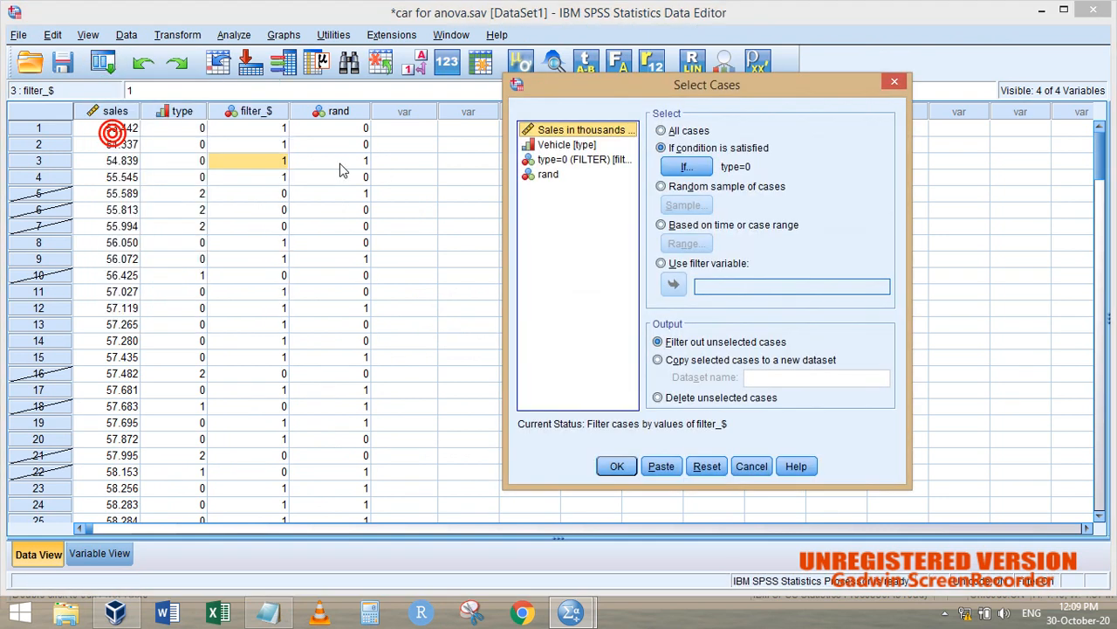
left_click(679, 131)
left_click(621, 462)
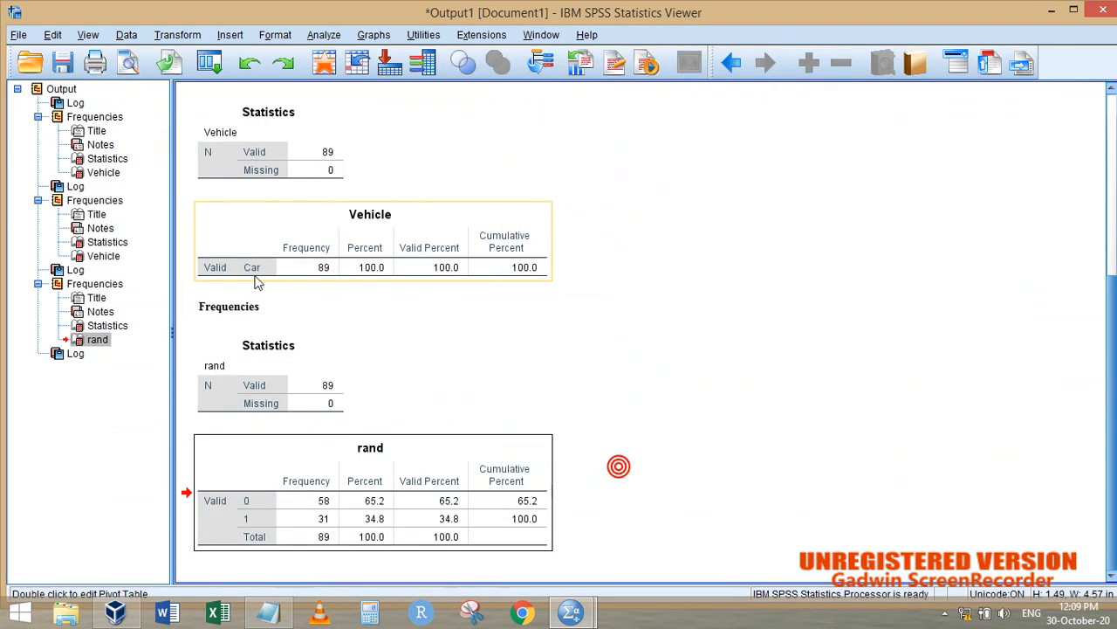
Check the filter_$ column with value labels shown, delete it from the data, and display numeric codes again.
key("alt+Tab")
left_click(248, 114)
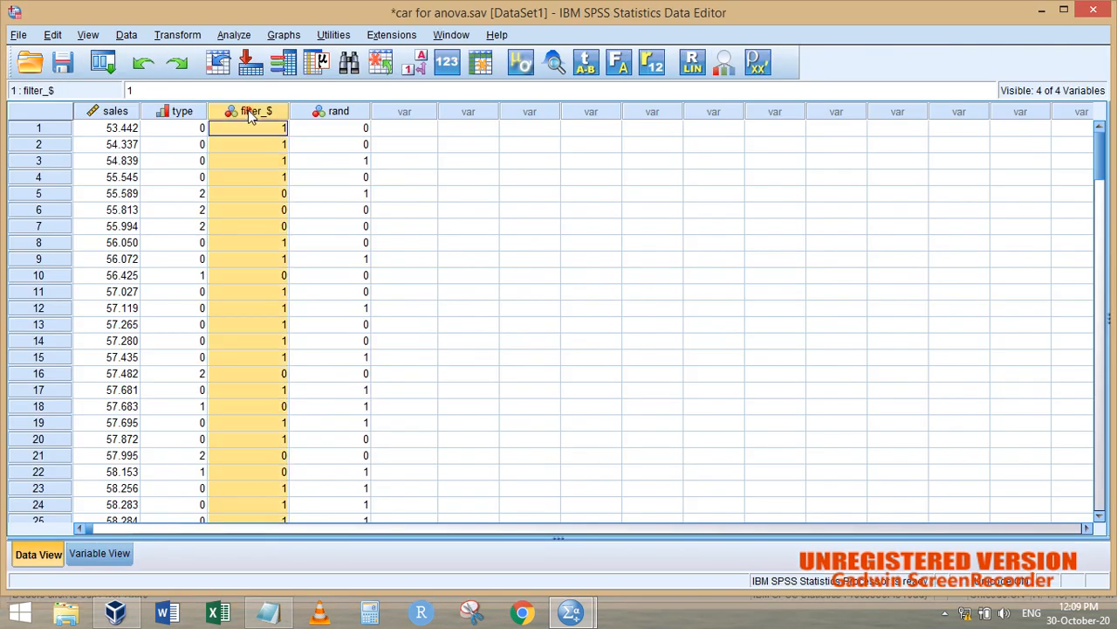
left_click(414, 63)
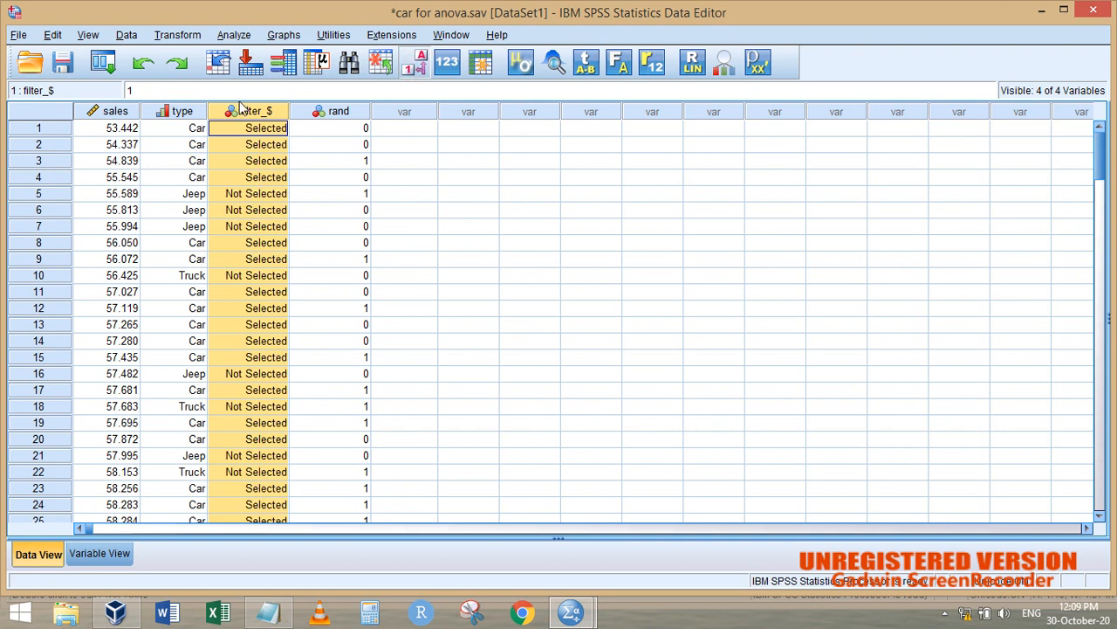
key("Delete")
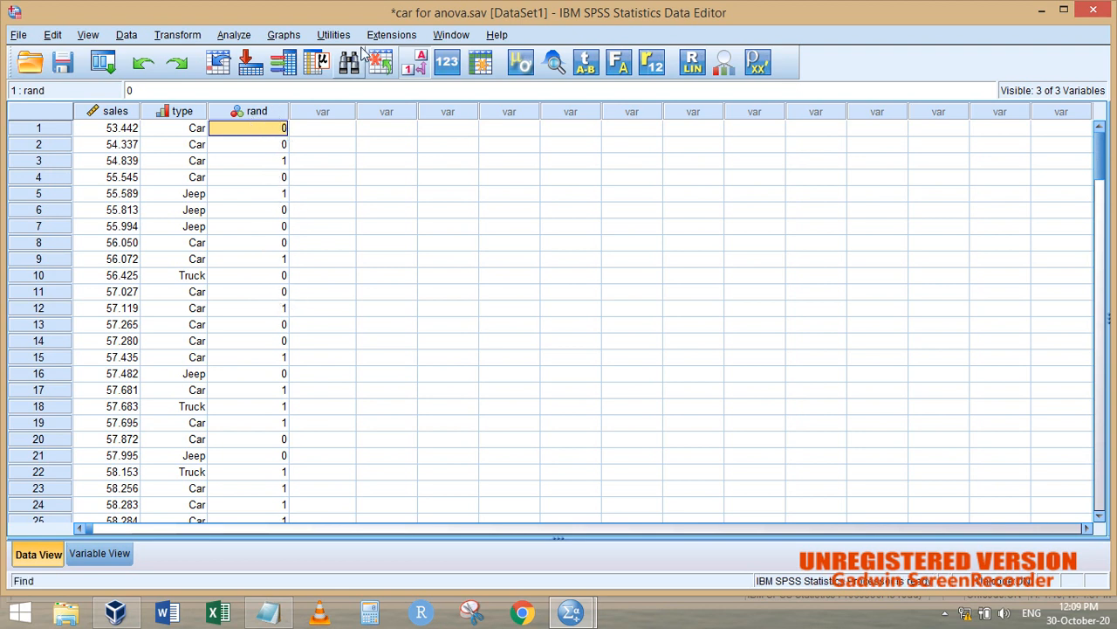
left_click(414, 61)
Switch to the Select Cases notes in Notepad and read the present and required type and rand codes.
key("alt+Tab")
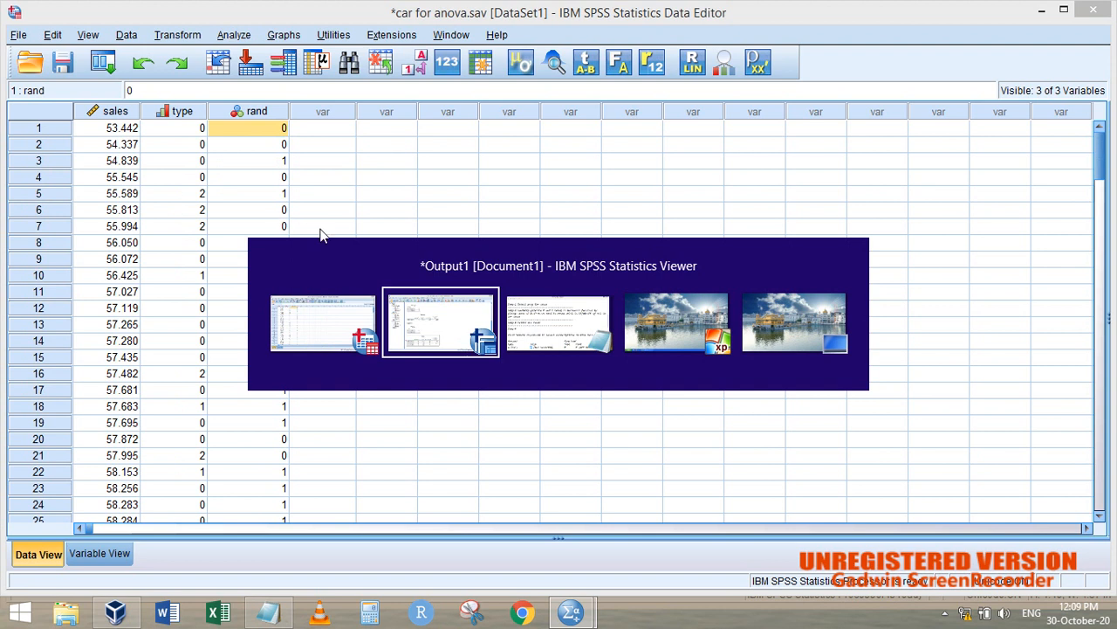
key("alt+Tab")
scroll(228, 262, "down", 4)
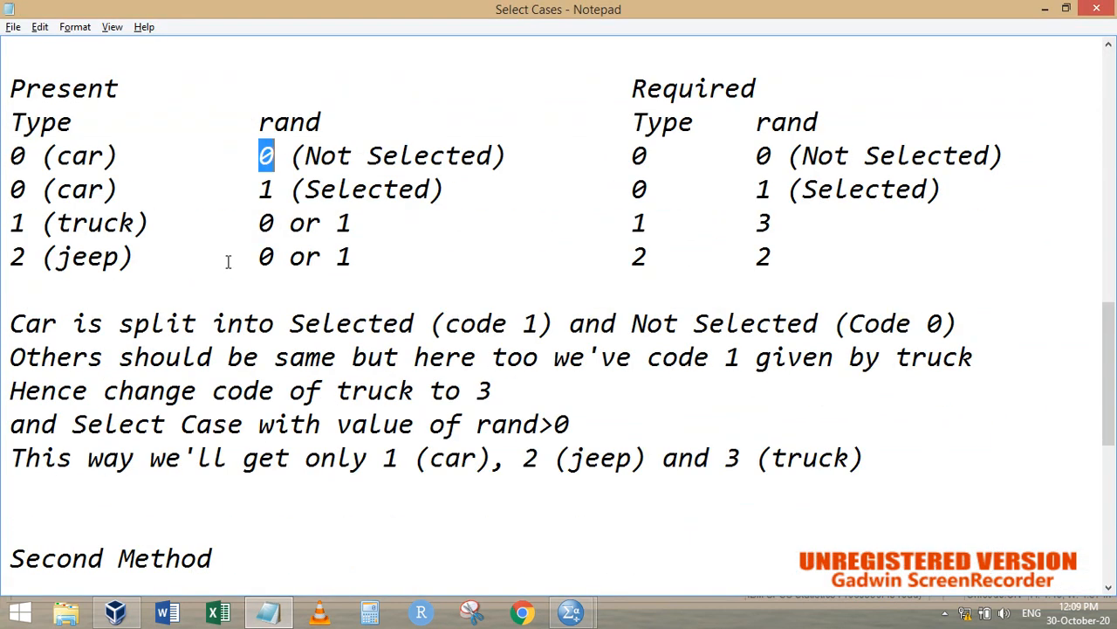
left_click(183, 198)
key("alt+Tab")
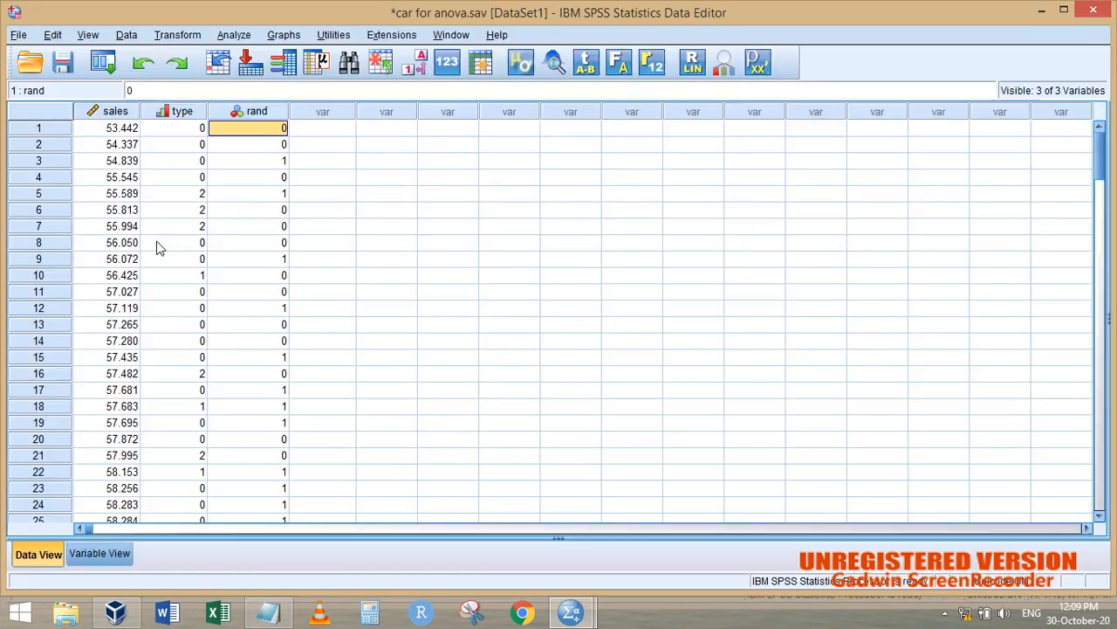
Display value labels in the data and select the type cell of row 10.
left_click(414, 62)
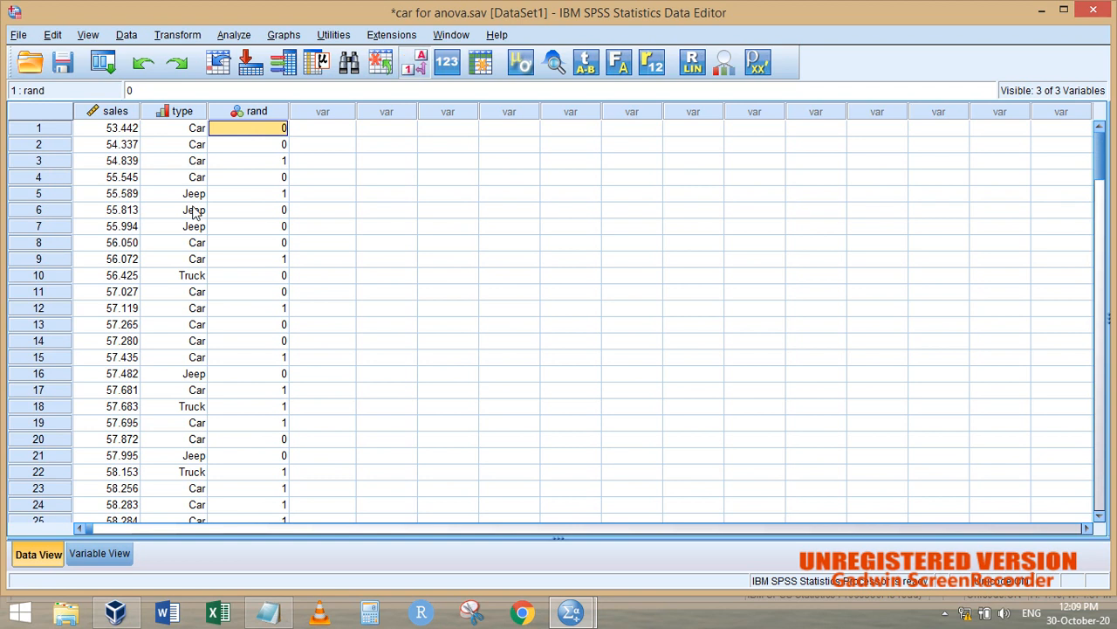
left_click(417, 66)
left_click(417, 67)
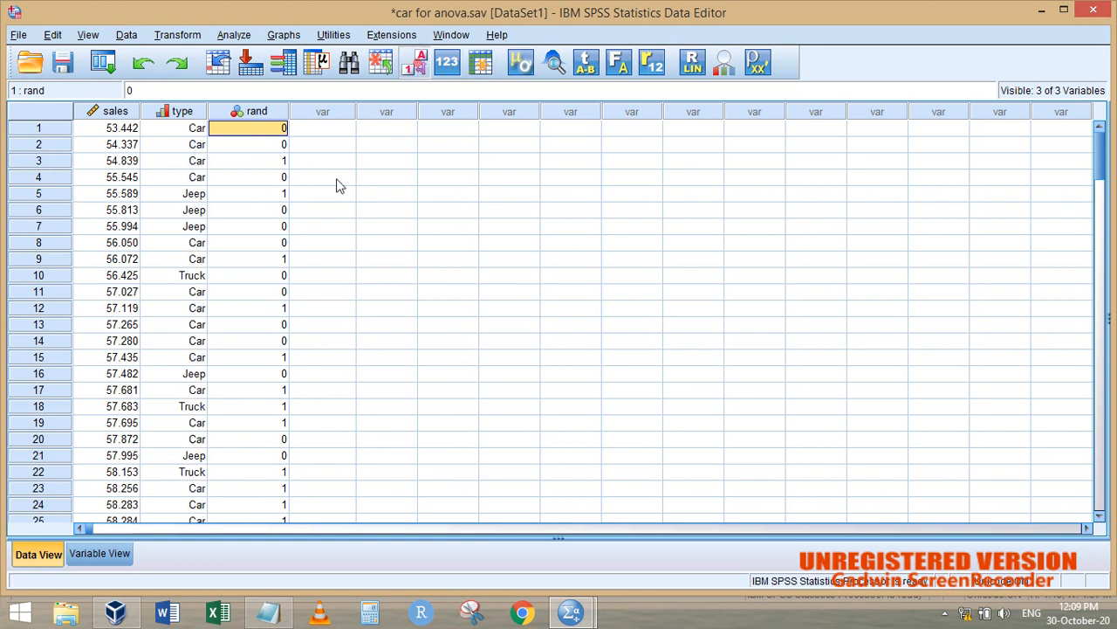
left_click(180, 276)
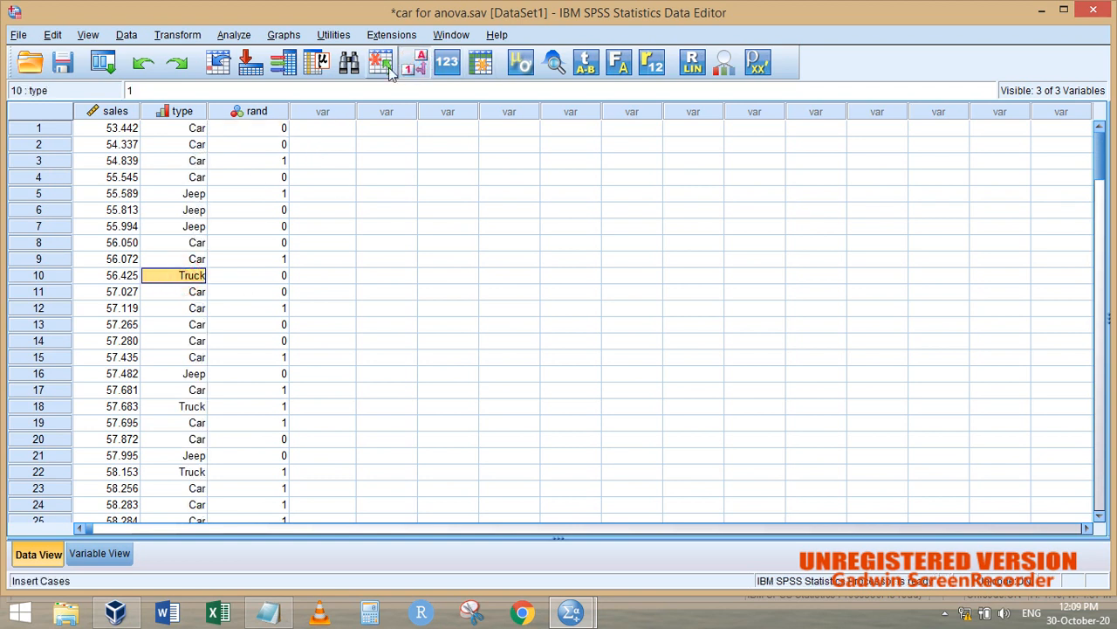
Compare the present rand codes in the Notepad notes with the rand values of rows 3 and 5.
key("alt+Tab")
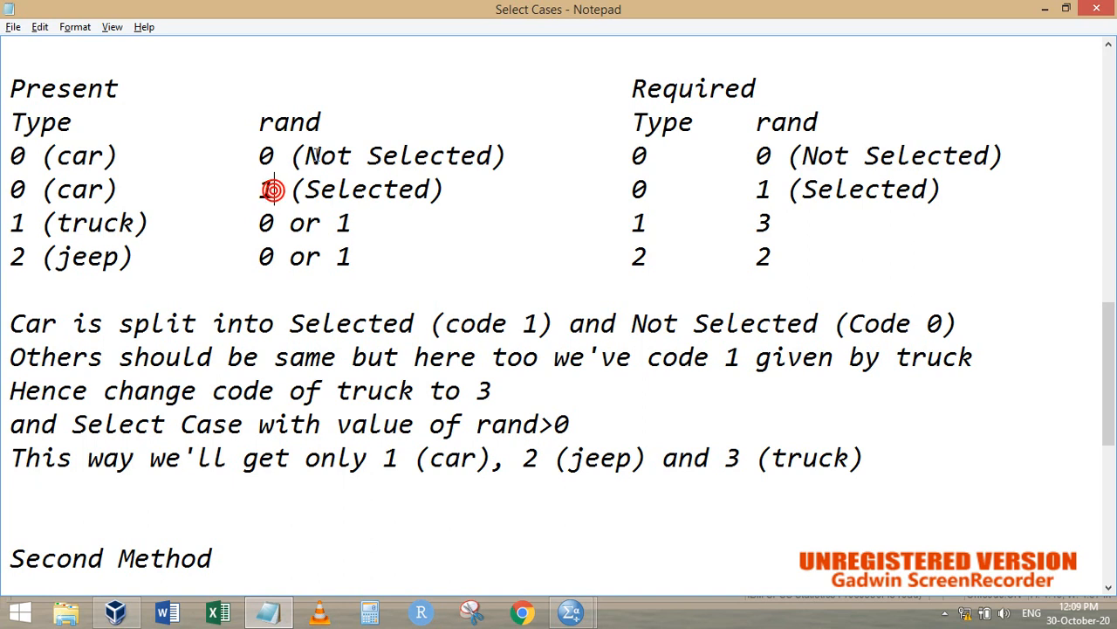
key("alt+Tab")
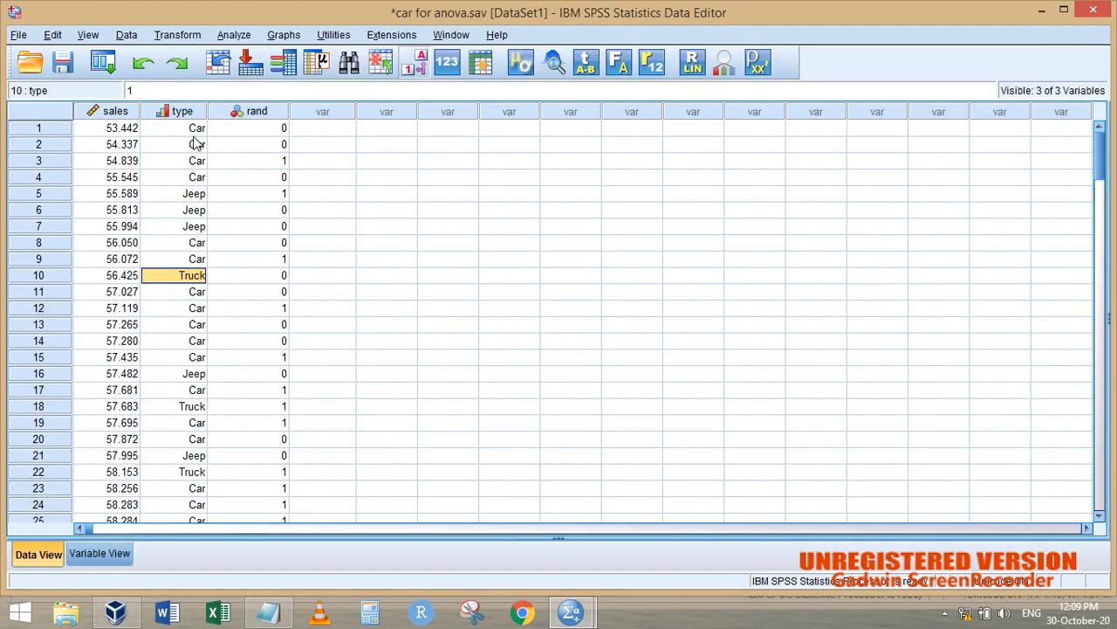
left_click(297, 128)
left_click(280, 162)
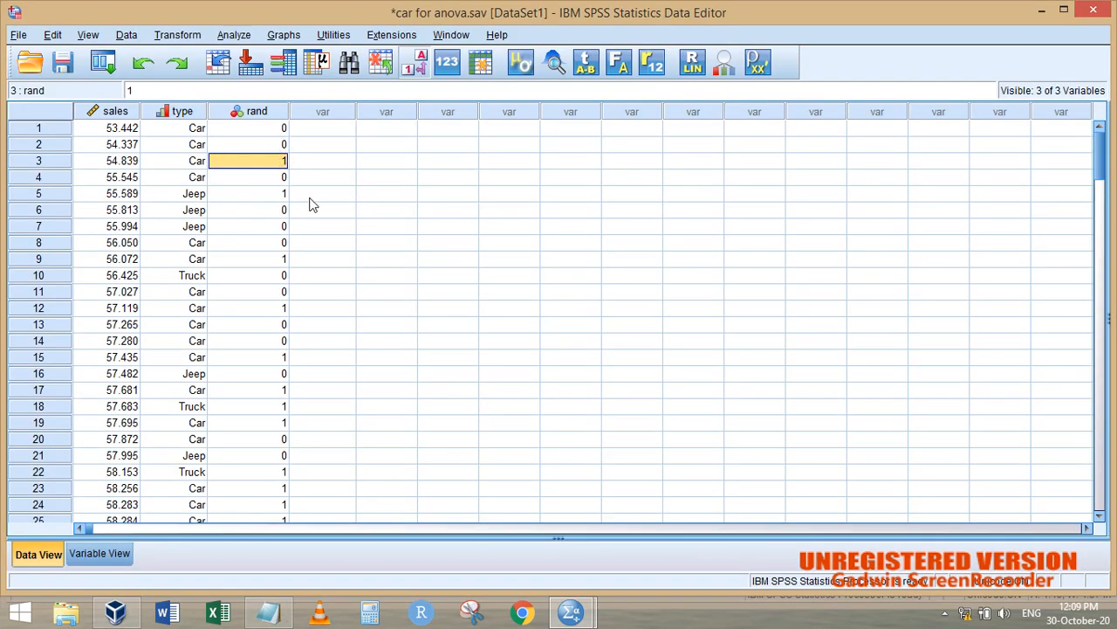
left_click(271, 193)
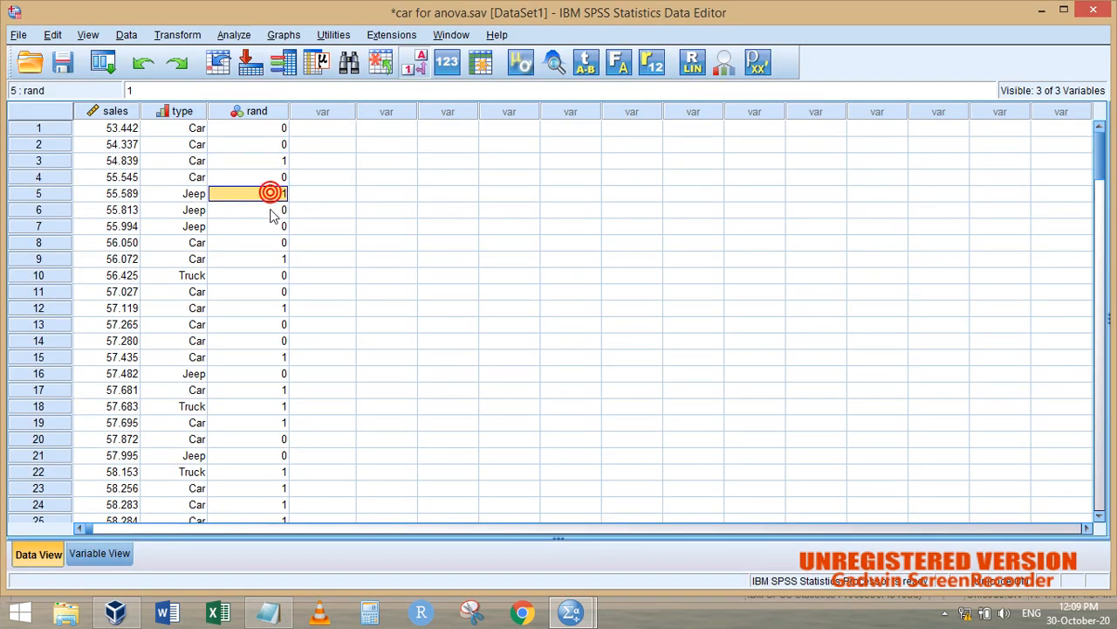
Check the rand values of rows 10 and 16 against the present and required rand codes in the Notepad notes.
left_click(283, 276)
left_click(256, 373)
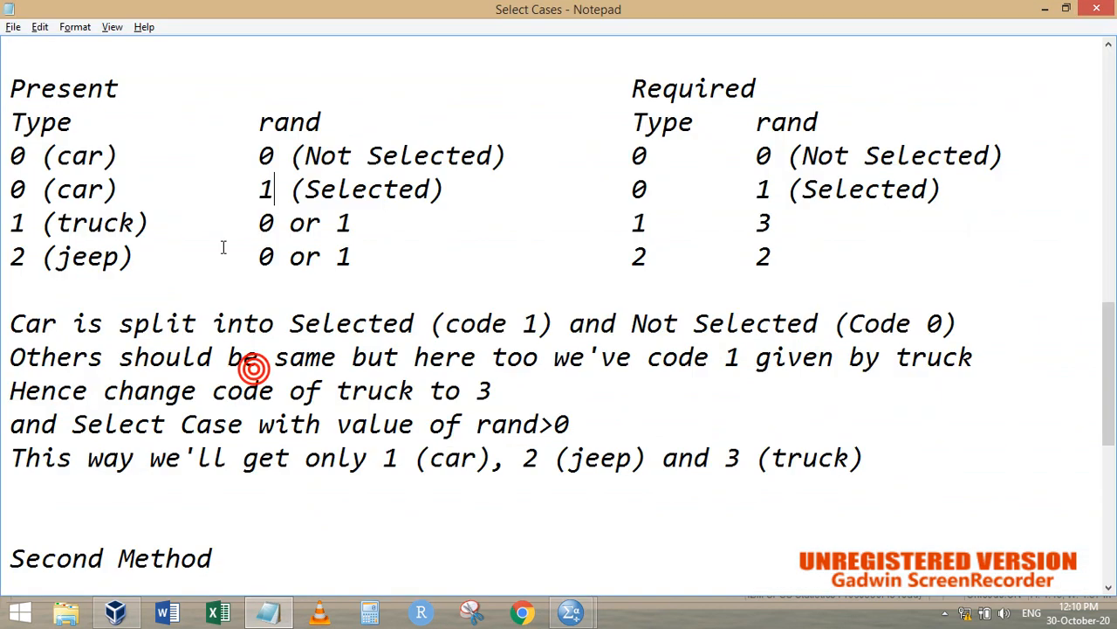
key("alt+Tab")
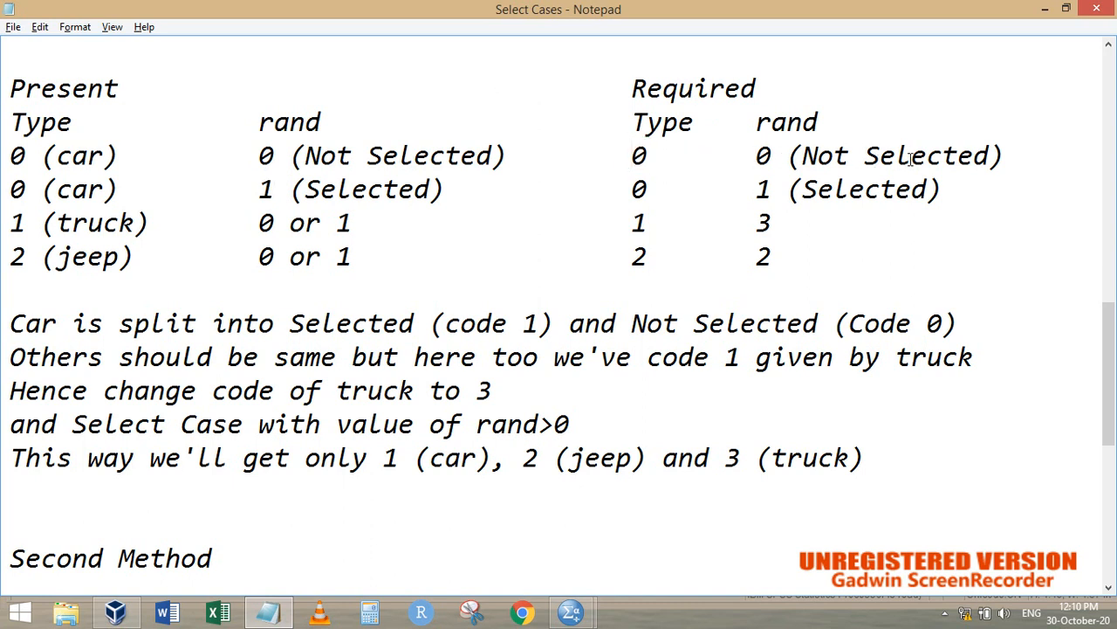
left_click(765, 157)
left_click(772, 189)
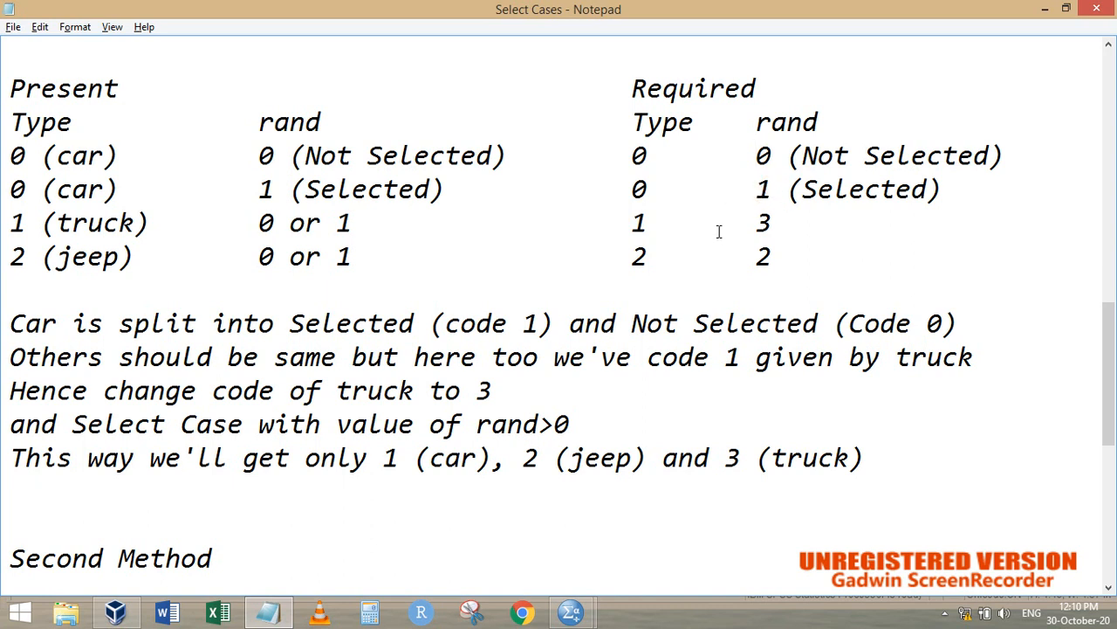
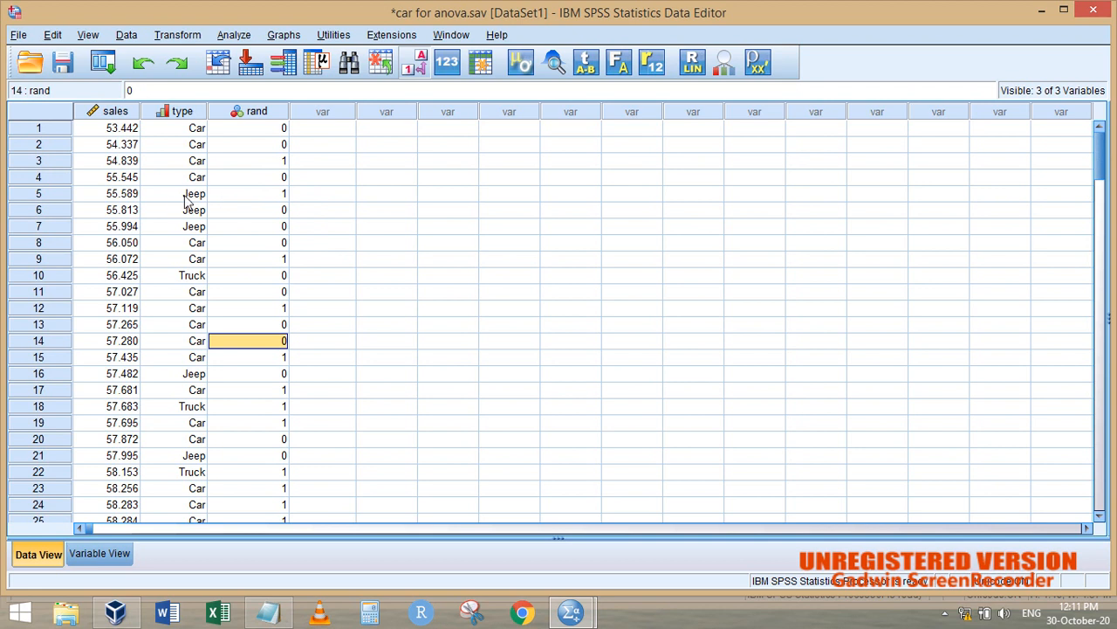
Show numeric codes instead of value labels and check the type and rand values of rows 5 and 10.
left_click(185, 196)
left_click(276, 194)
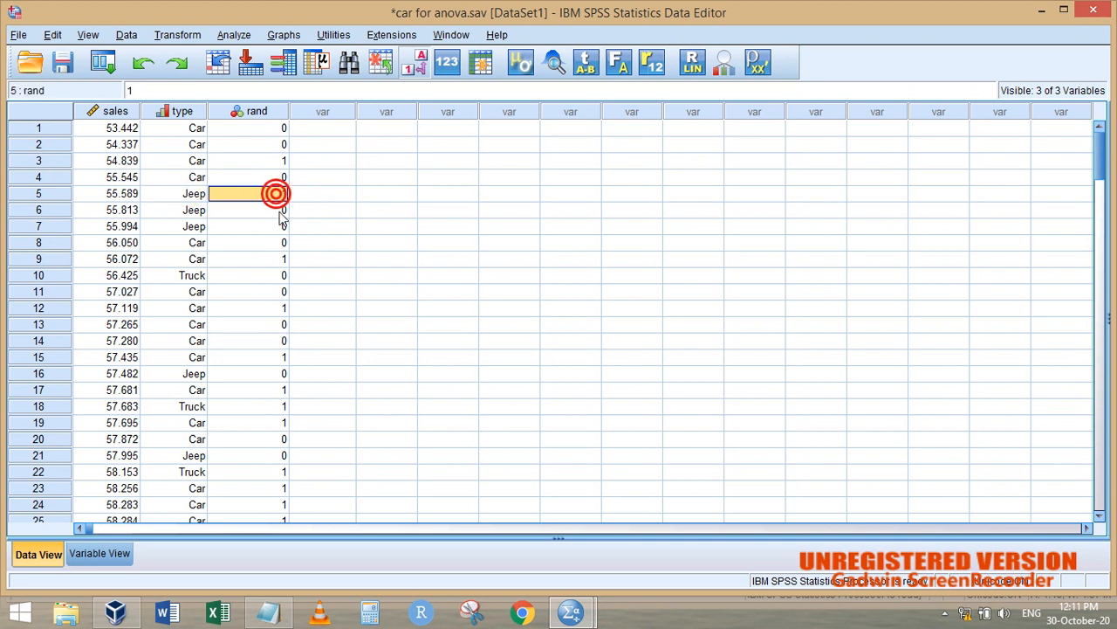
left_click(417, 63)
left_click(201, 195)
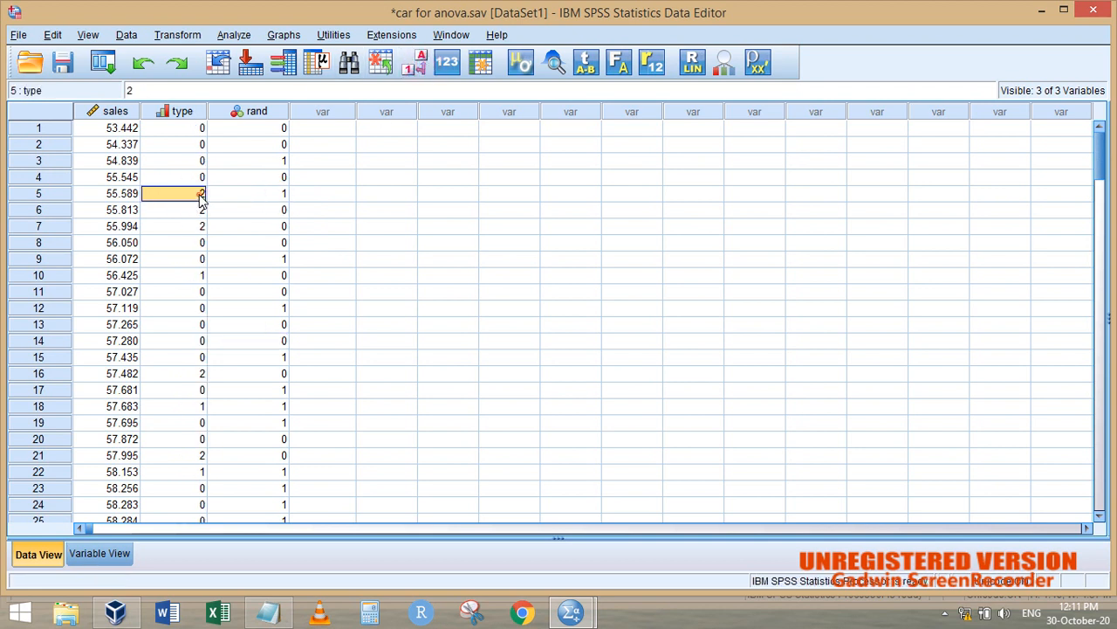
left_click(190, 275)
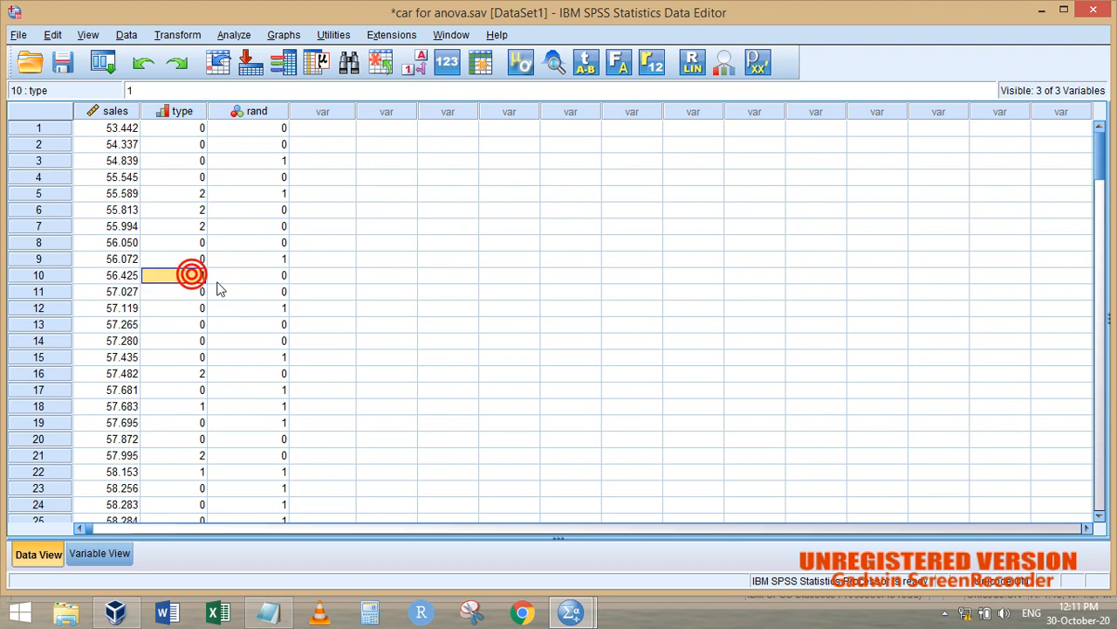
left_click(284, 276)
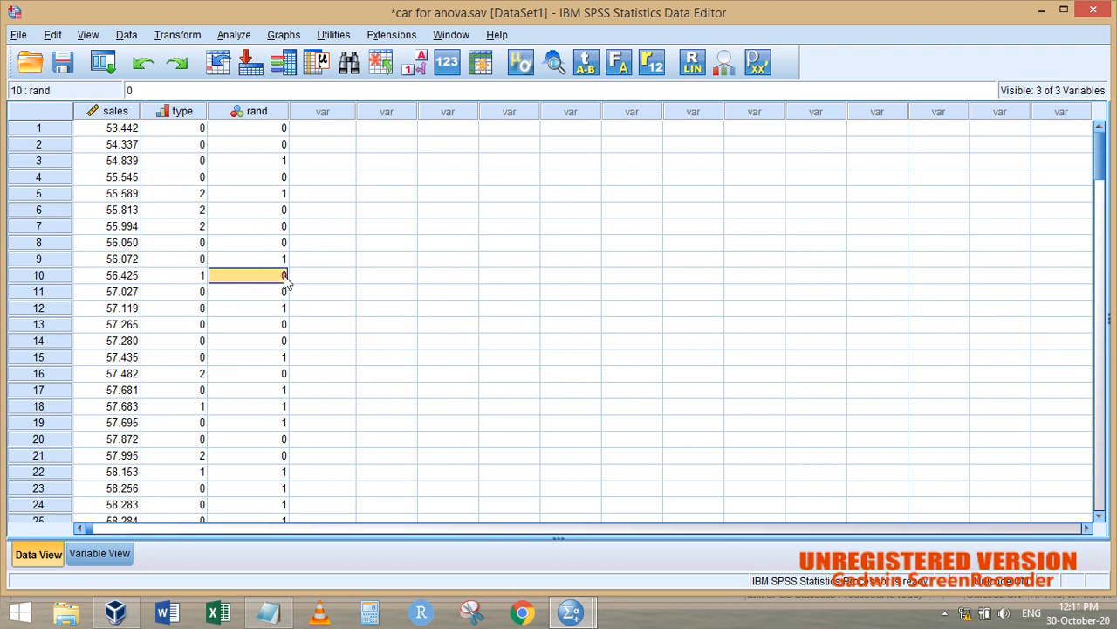
Start Recode into Same Variables and choose rand as the variable to recode.
left_click(129, 37)
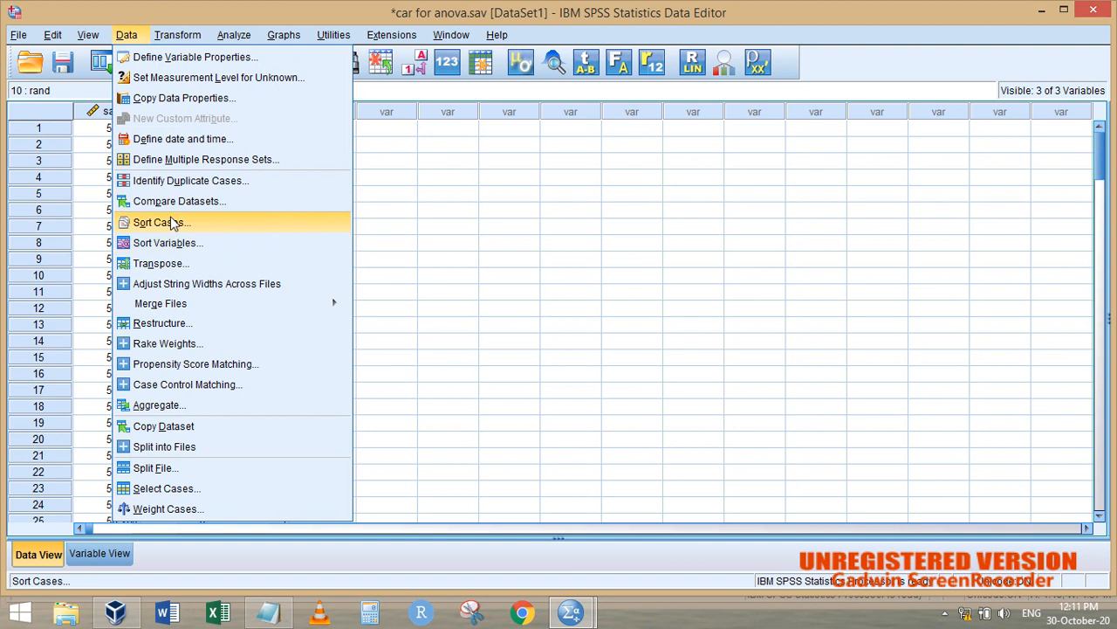
mouse_move(177, 34)
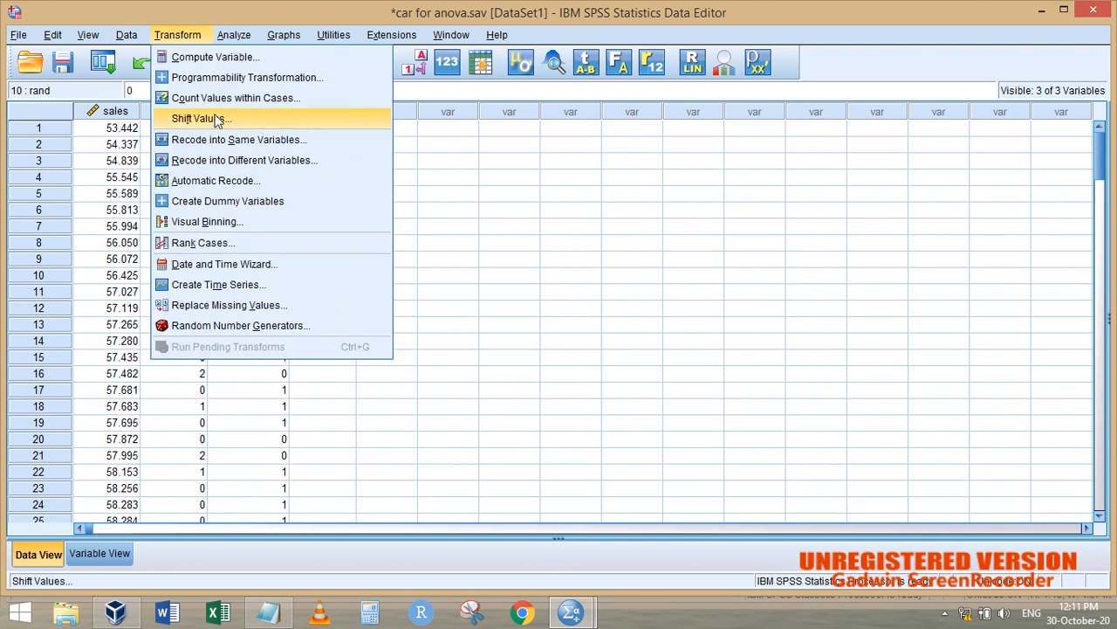
left_click(208, 144)
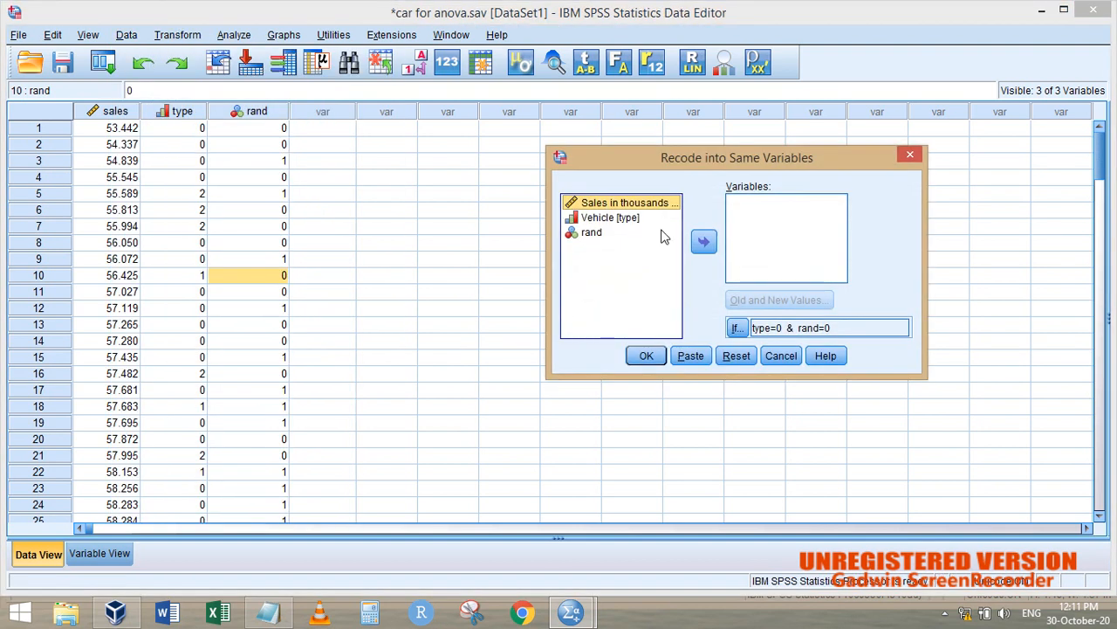
left_click(598, 233)
left_click(711, 244)
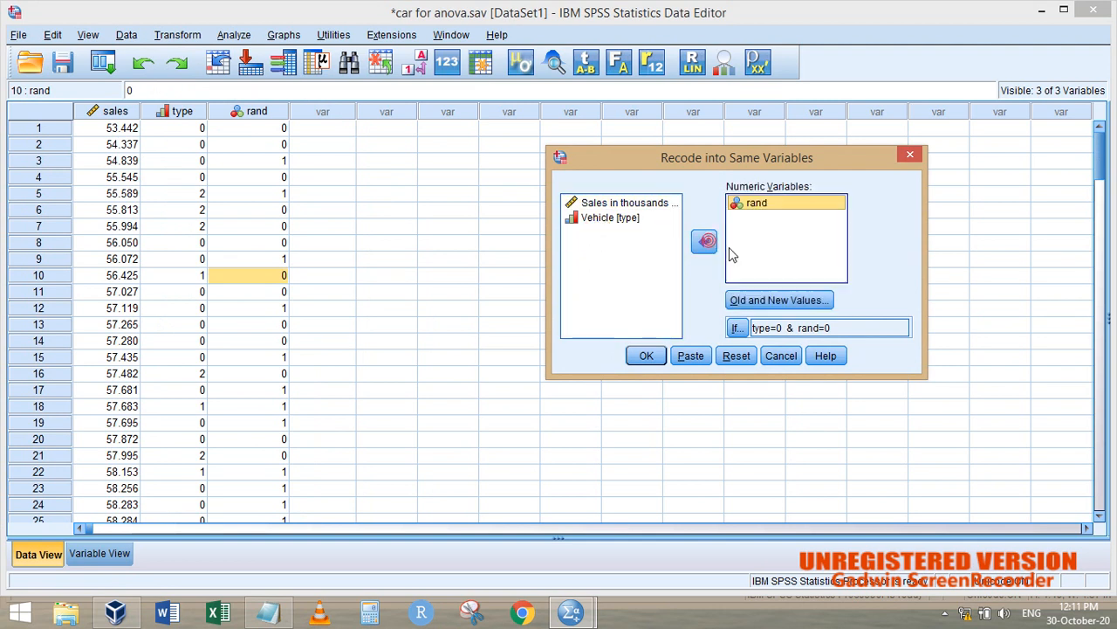
Add a rule recoding old value 0 to 1 and remove the SYSMIS to 0 rule.
left_click(756, 300)
left_click(444, 186)
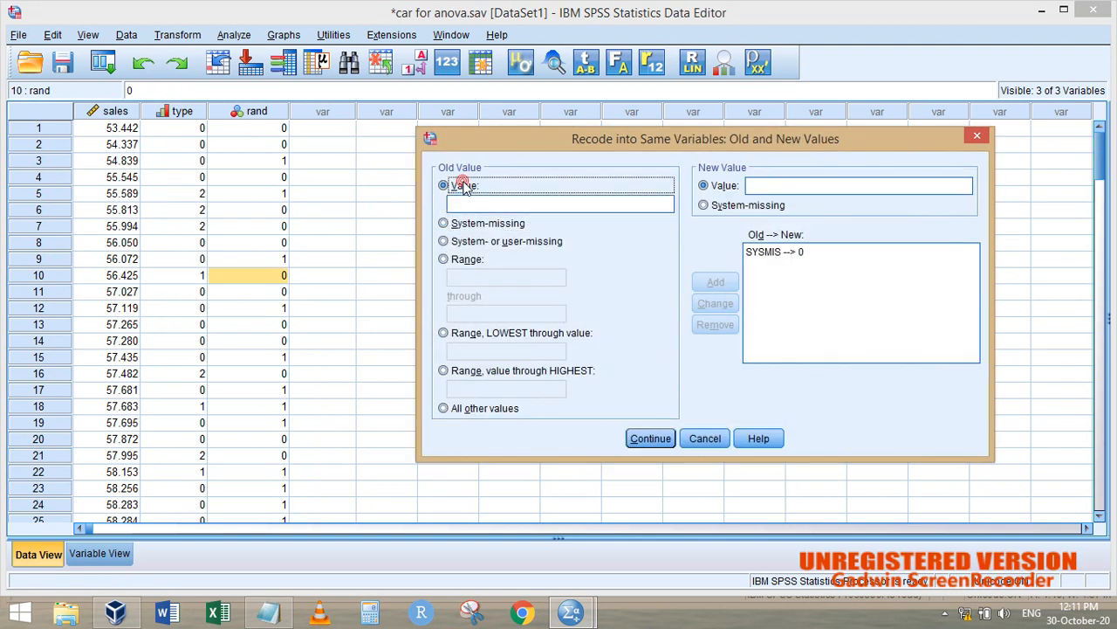
left_click(468, 201)
type("0")
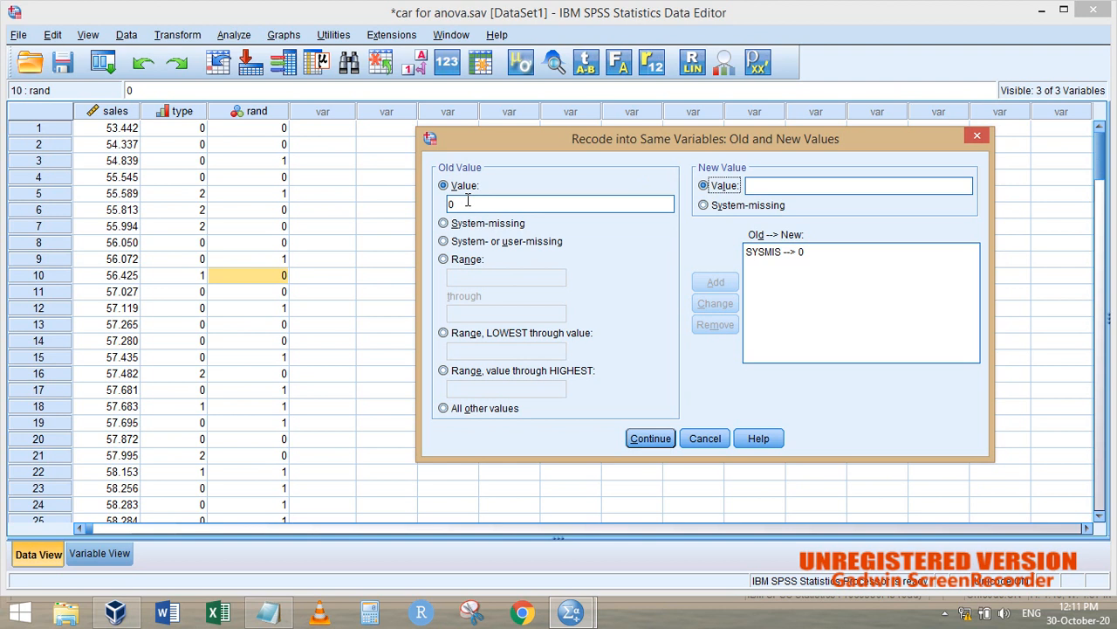
key("Tab")
type("1")
left_click(716, 282)
left_click(790, 251)
left_click(715, 324)
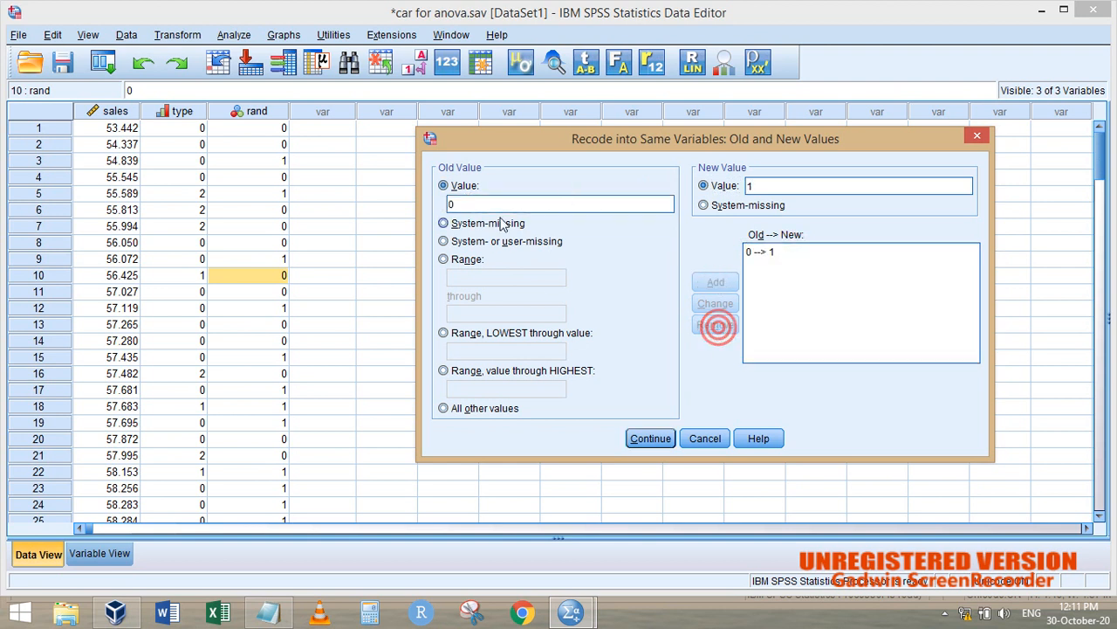
Add a second rule for rand that recodes old value 1 to 3.
left_click(476, 204)
double_click(511, 204)
type("1")
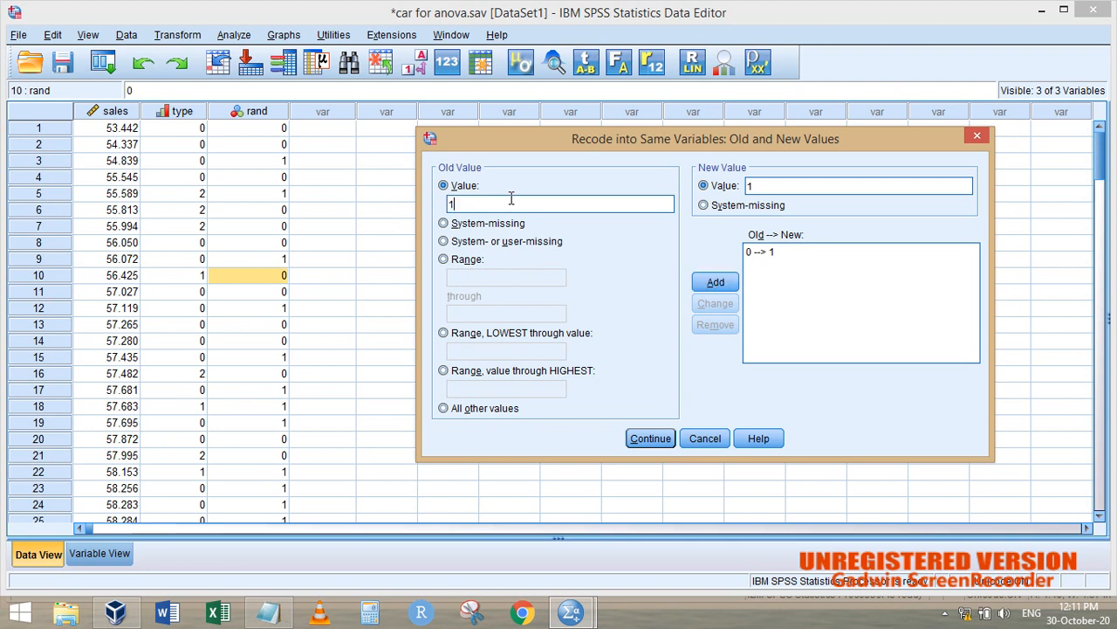
key("Tab")
type("3")
left_click(711, 279)
Change the rule for old value 0 so its new value is 3, and accept the rules.
left_click(770, 252)
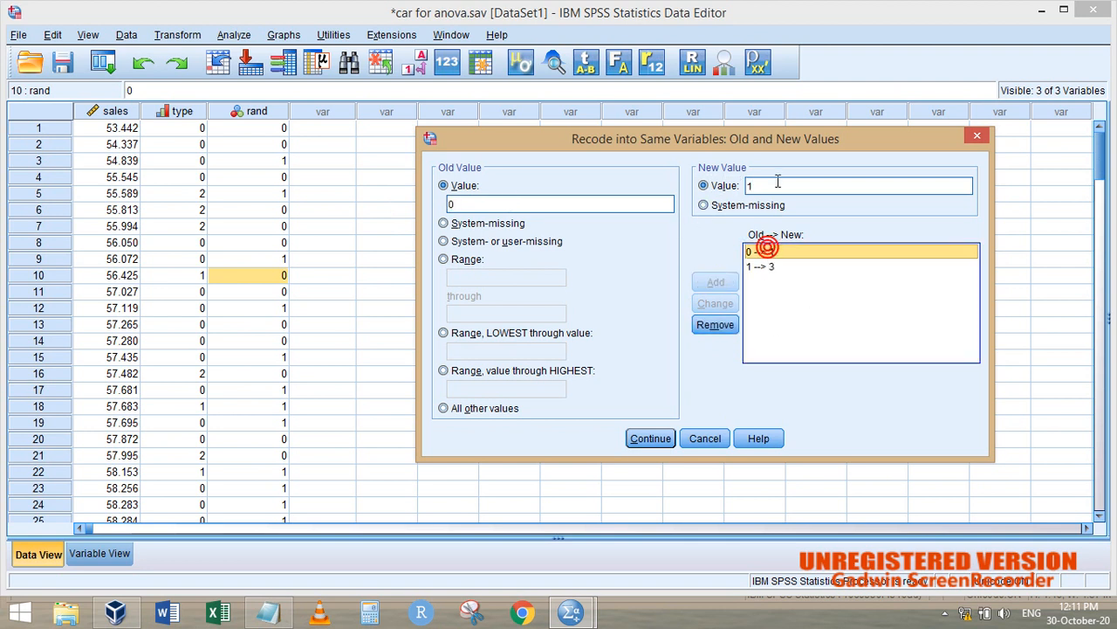
double_click(776, 185)
type("3")
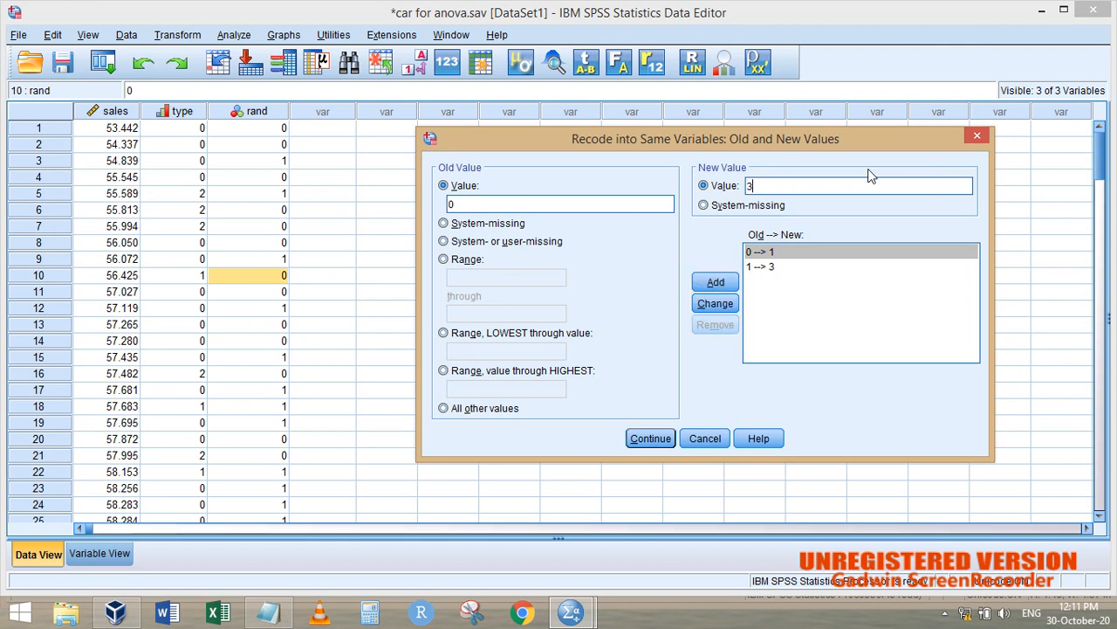
left_click(715, 303)
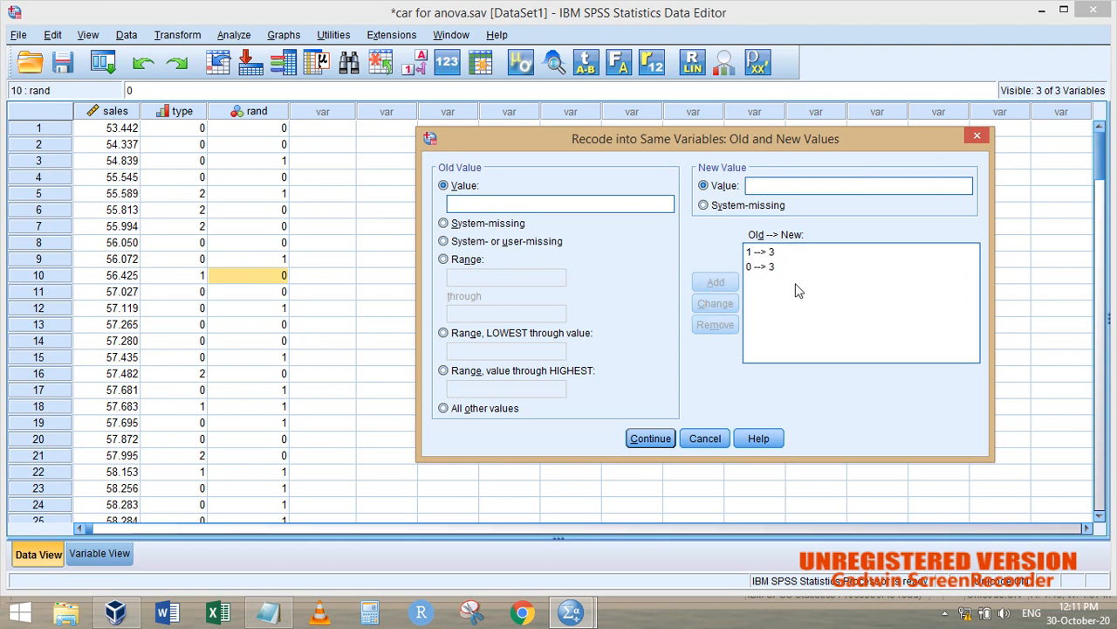
left_click(650, 438)
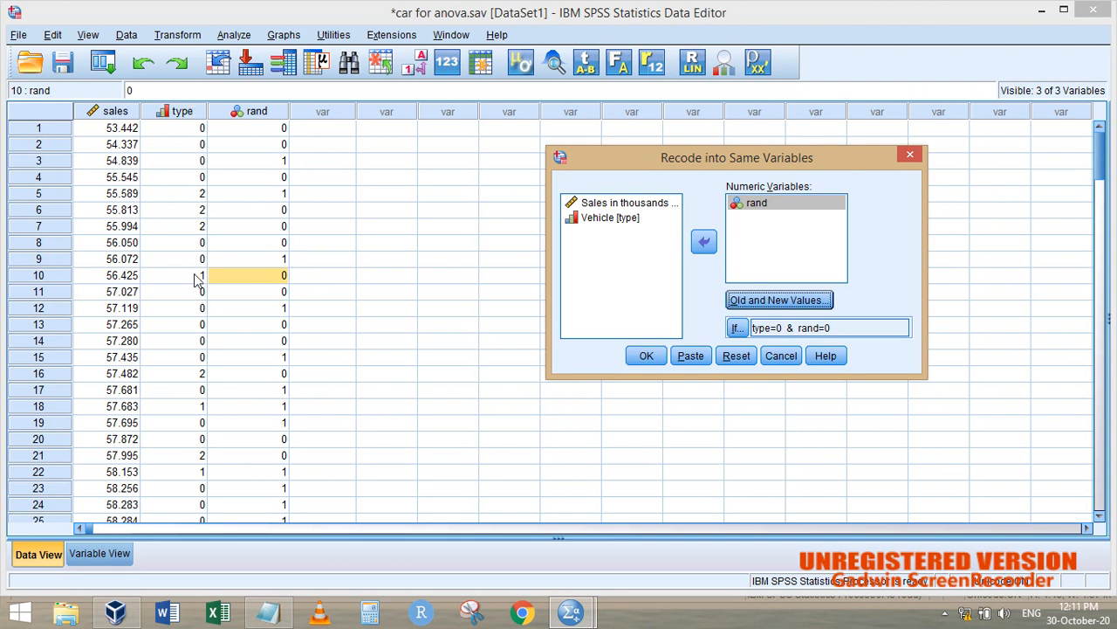
Replace the recode's case condition with type=1 so that only trucks are recoded.
left_click(736, 328)
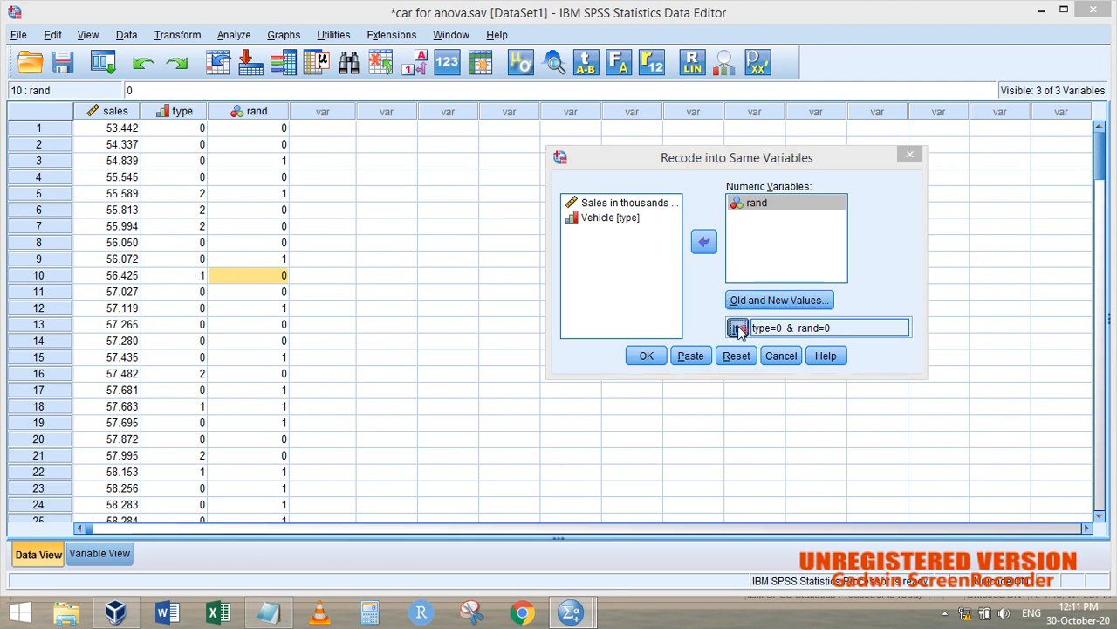
left_click_drag(728, 168, 680, 173)
key("BackSpace")
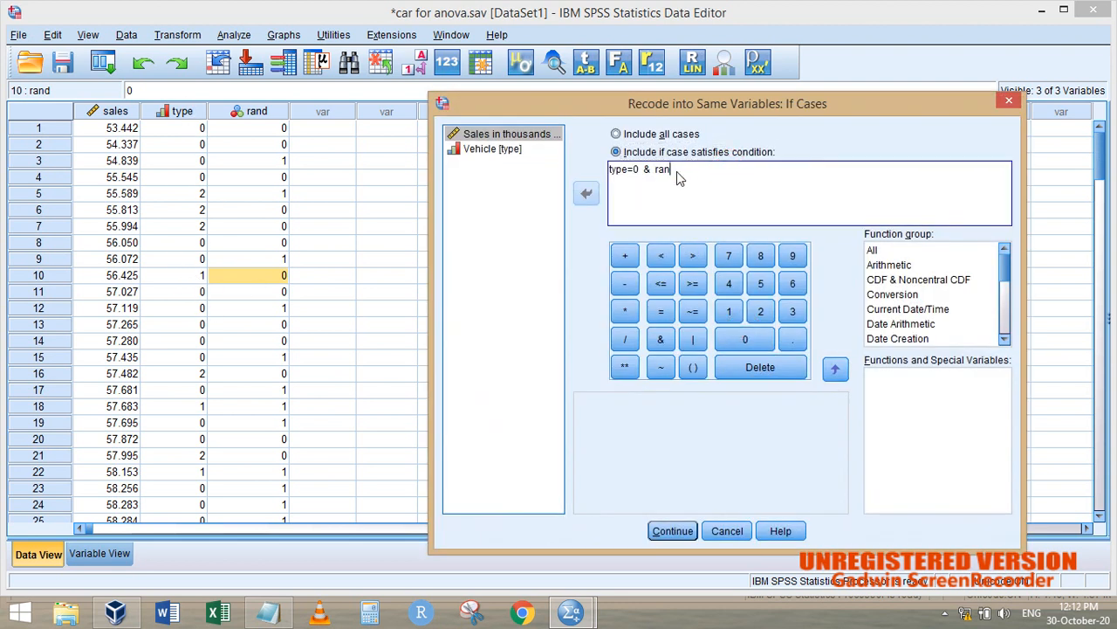
key("BackSpace")
key("BackSpace")
key("BackSpace")
type("1")
left_click(671, 529)
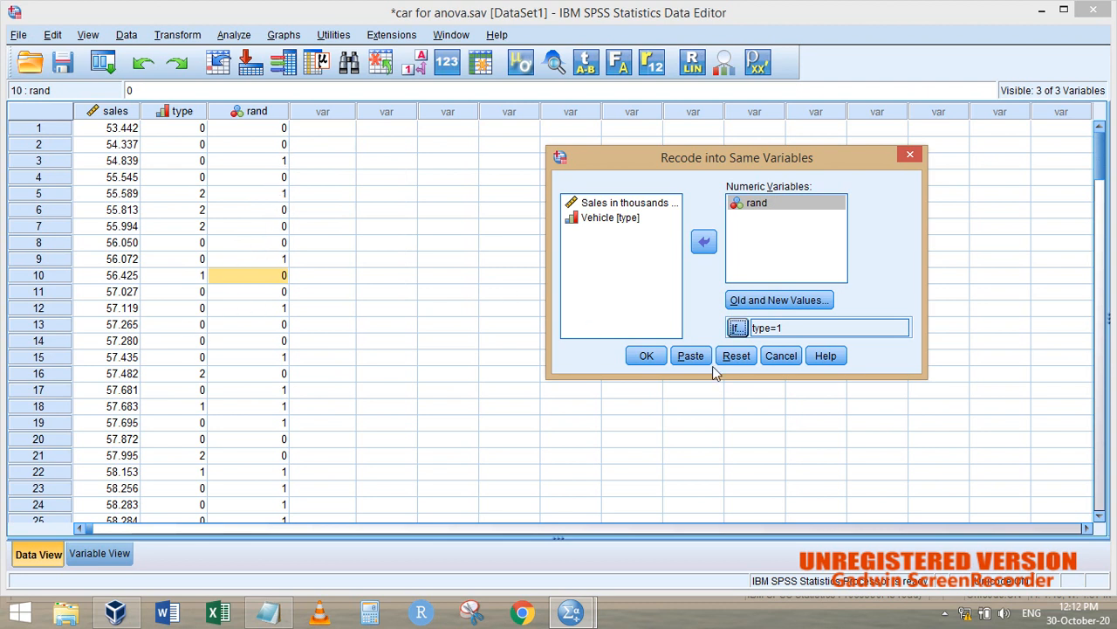
Review the old and new value rules, run the recode, and check the rand values of rows 21 and 22.
left_click(749, 299)
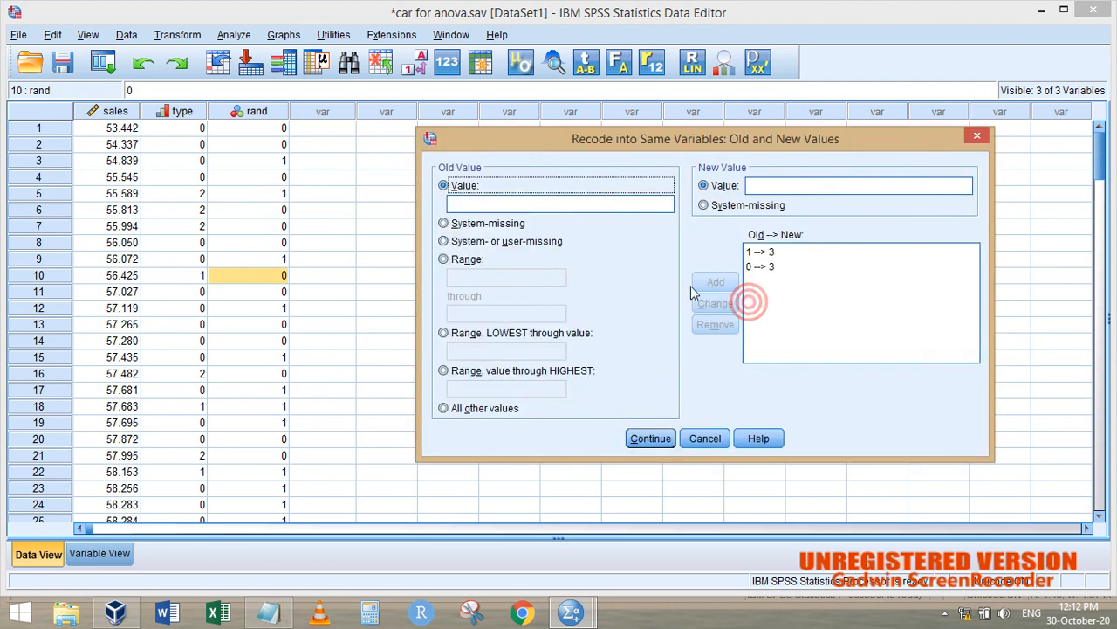
left_click(650, 438)
left_click(657, 356)
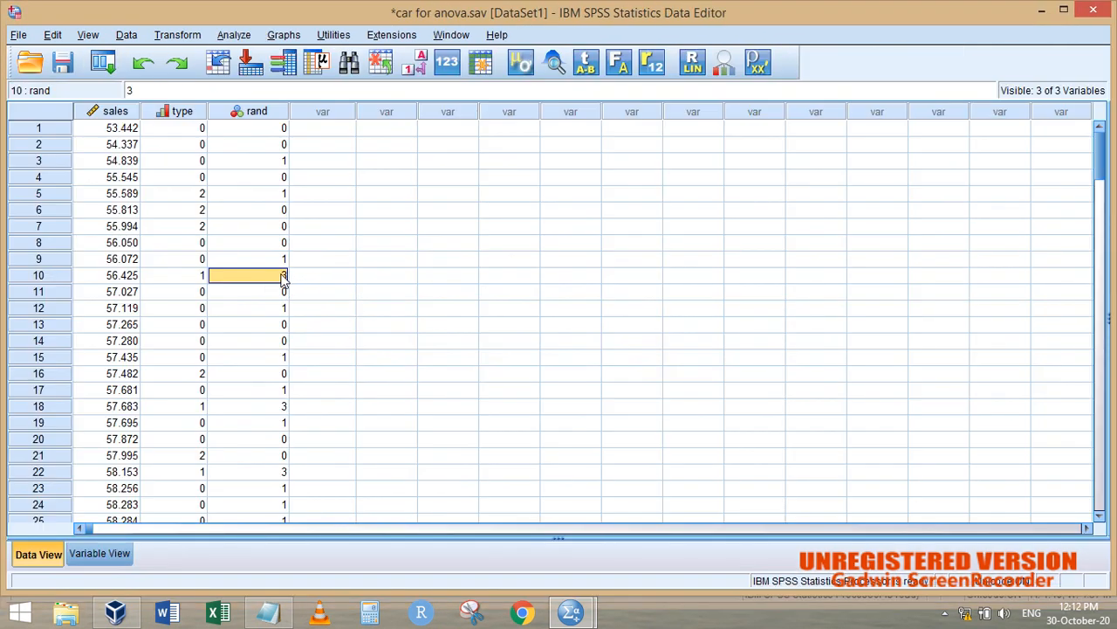
left_click(284, 454)
left_click(285, 472)
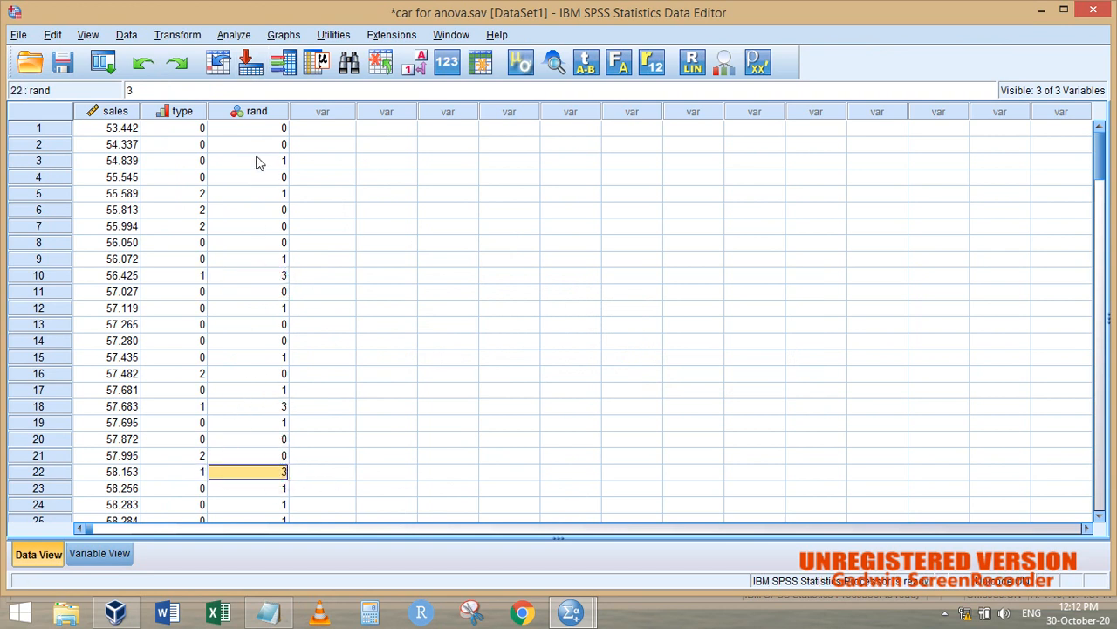
Reopen Recode into Same Variables for rand and change the rule for old value 1 to new value 2.
left_click(103, 62)
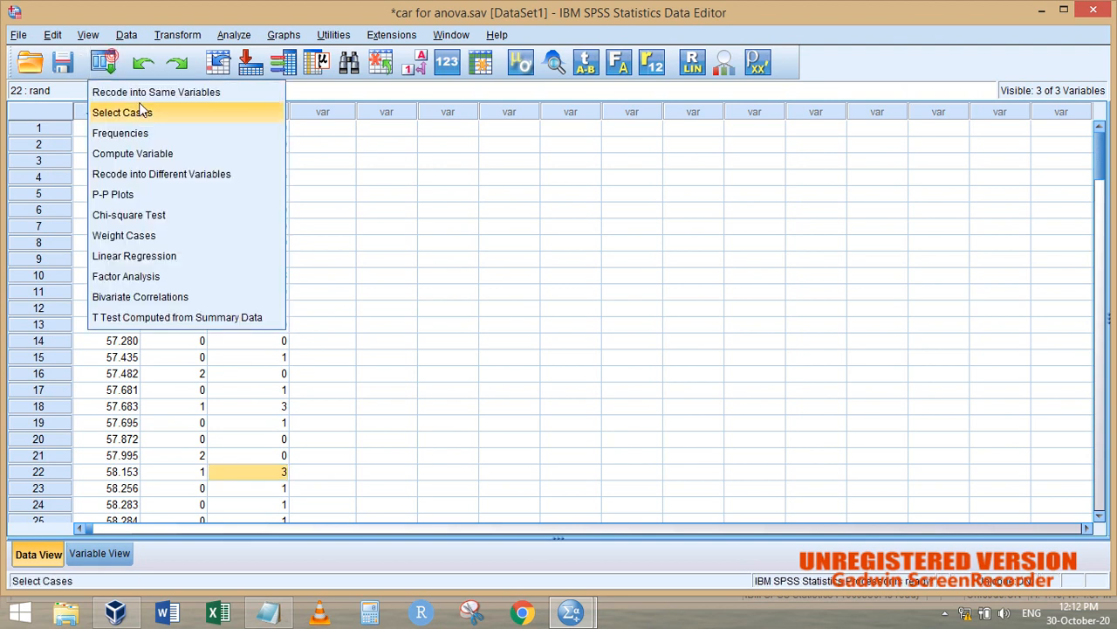
left_click(141, 91)
left_click(768, 300)
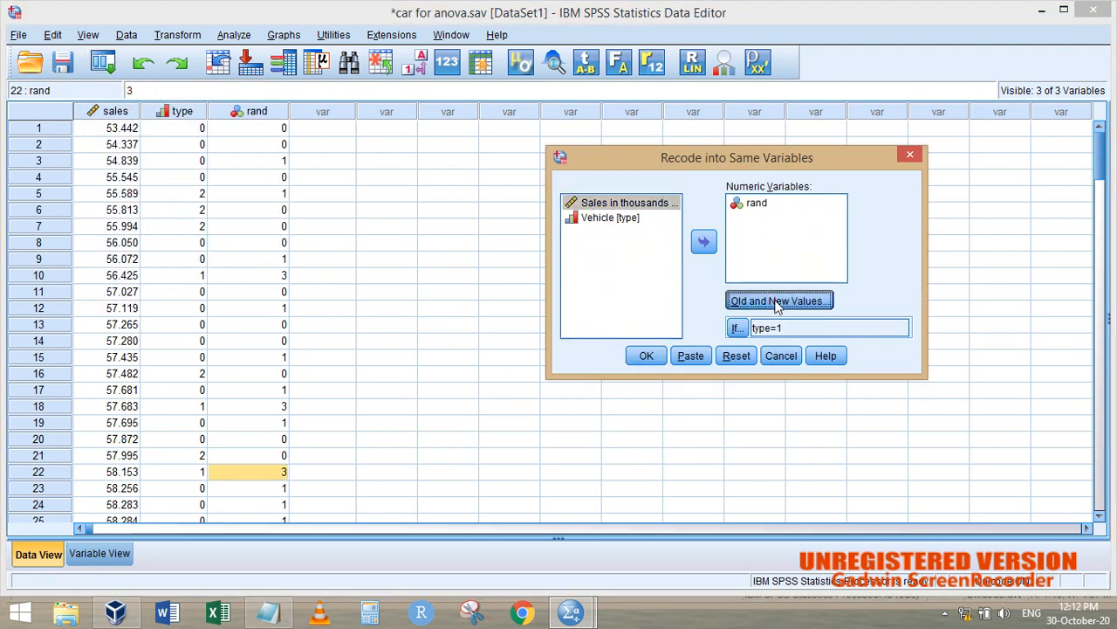
left_click(771, 251)
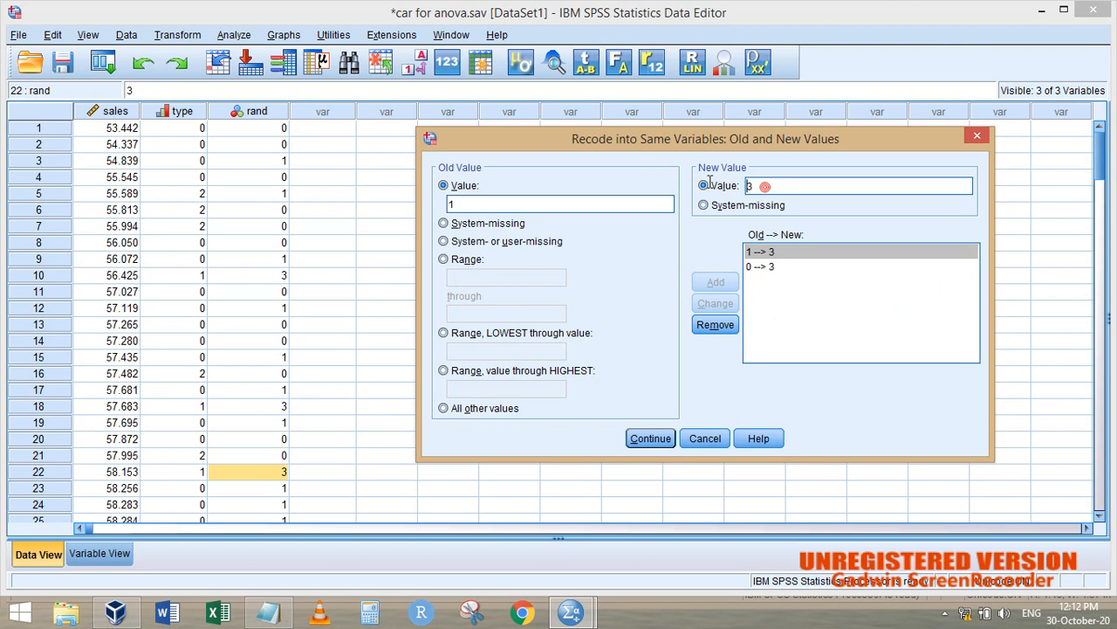
double_click(762, 185)
type("2")
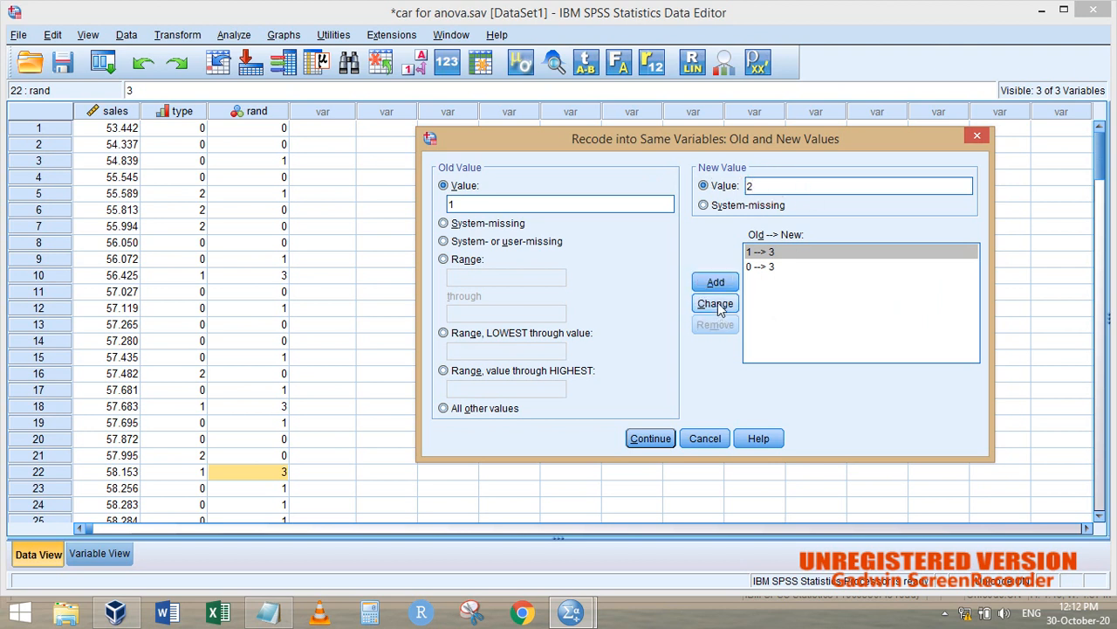
left_click(716, 303)
Change the rule for old value 0 to new value 2 and accept the rules.
left_click(761, 252)
double_click(756, 186)
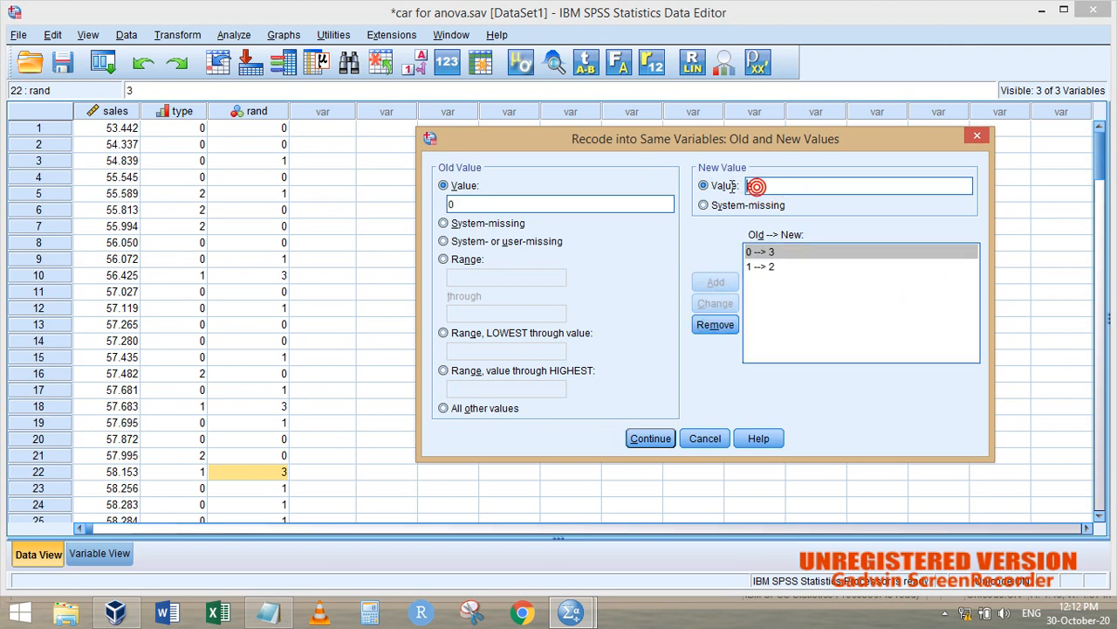
type("2")
left_click(716, 303)
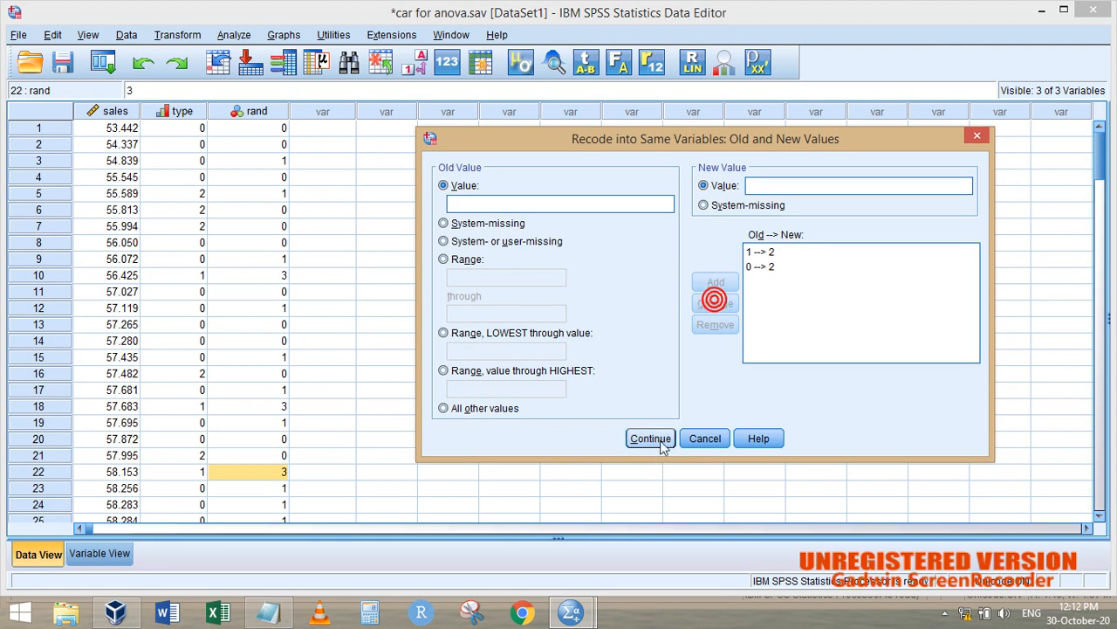
left_click(650, 439)
Set the recode's case condition to type=2 so that only jeeps are recoded.
left_click(736, 327)
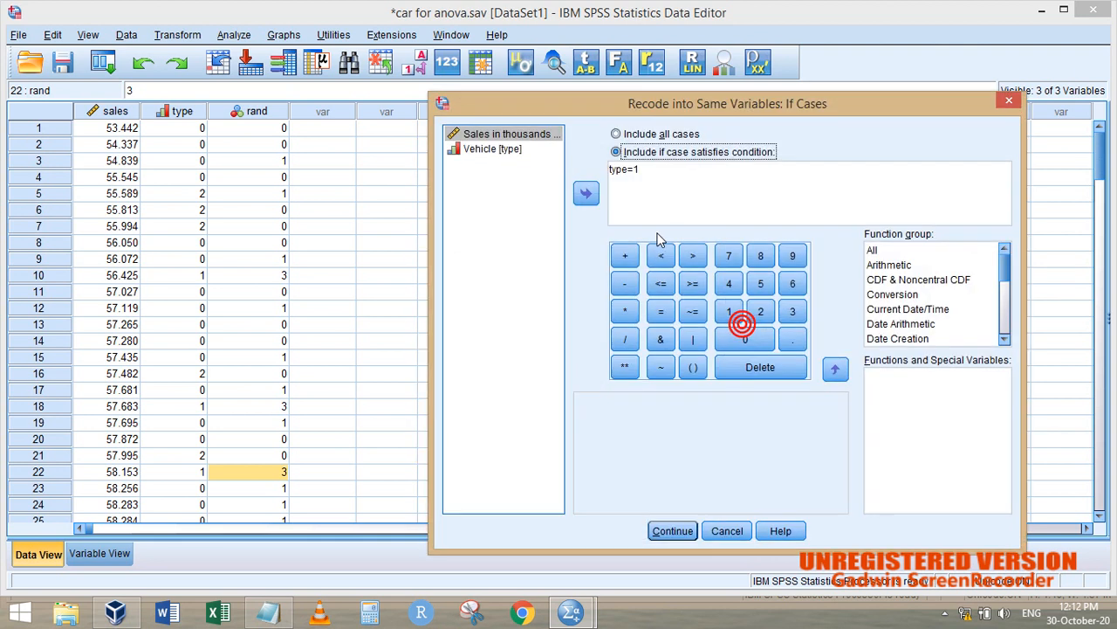
left_click(668, 172)
key("BackSpace")
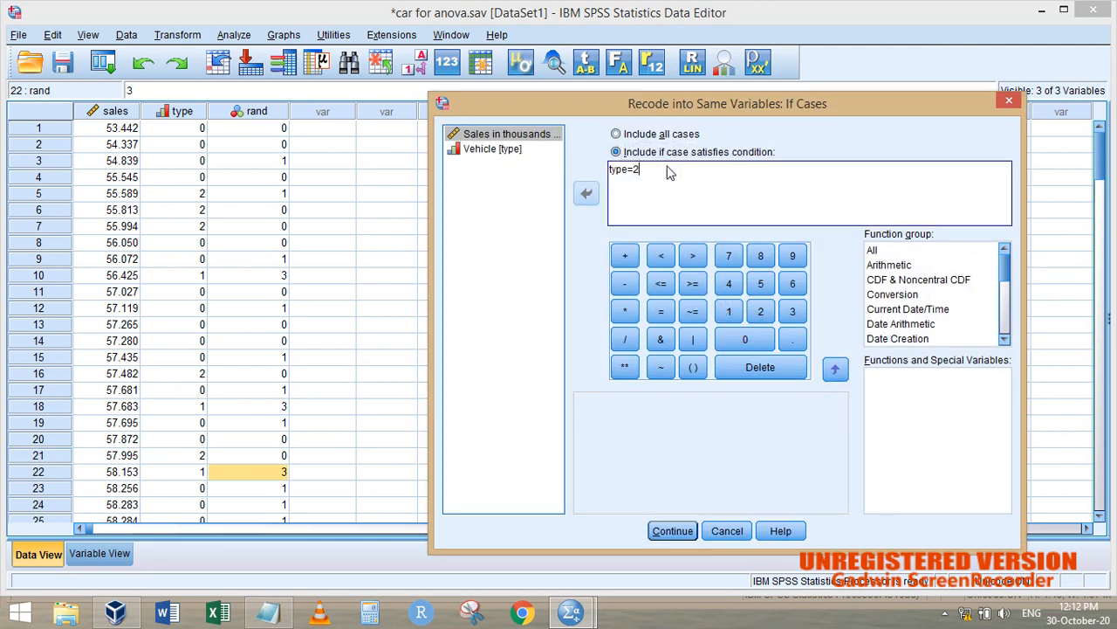
left_click(673, 530)
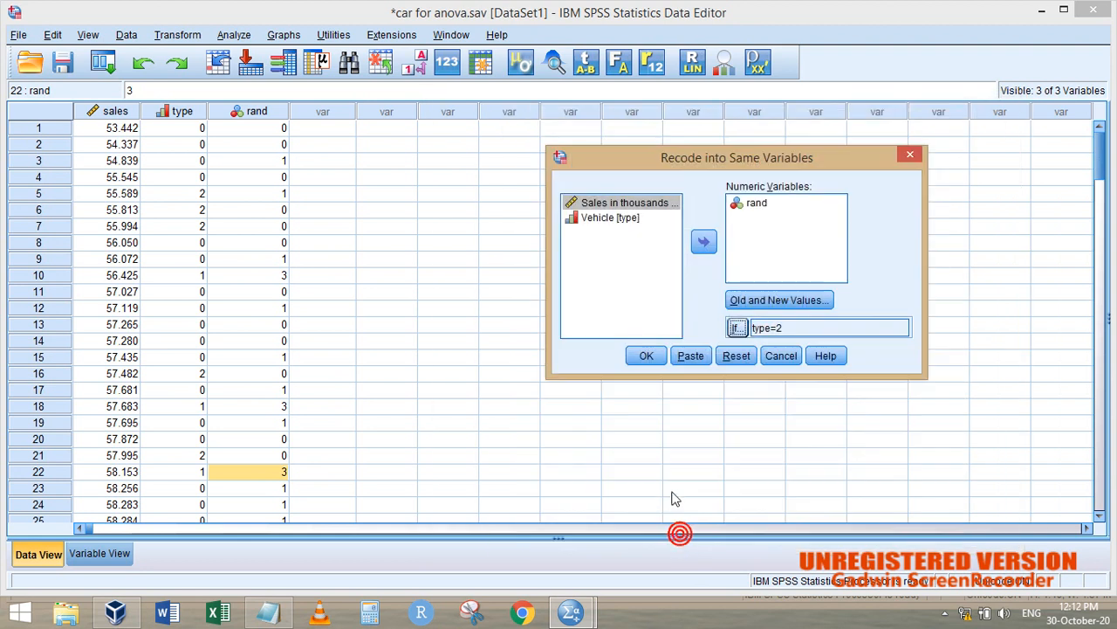
Run the recode for jeeps and produce a frequency table of rand for all cases.
left_click(647, 354)
key("alt+Tab")
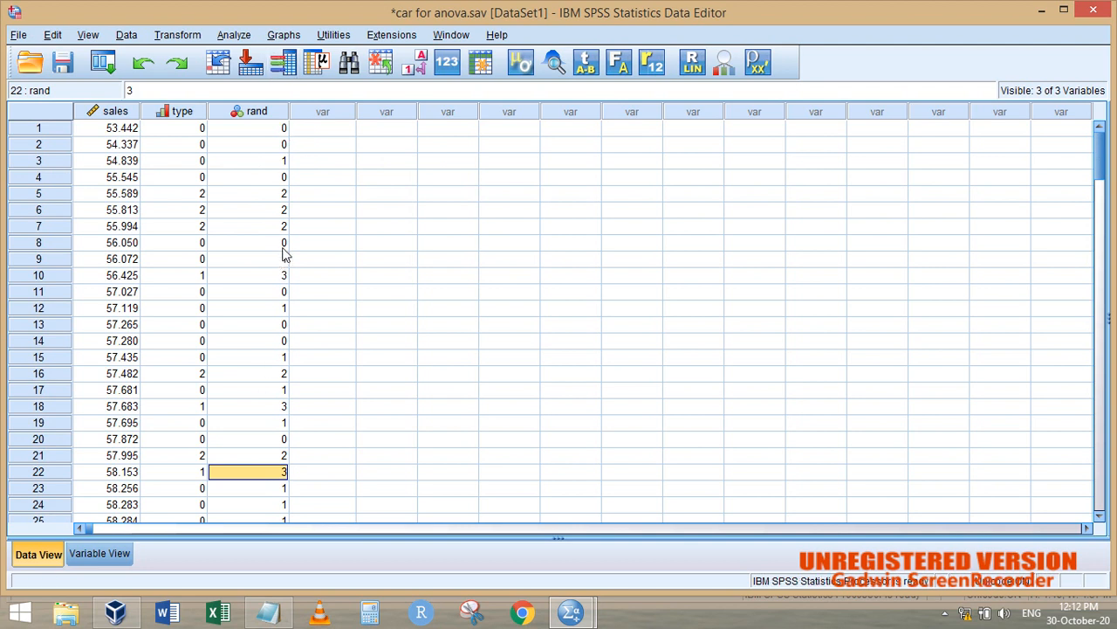
left_click(103, 62)
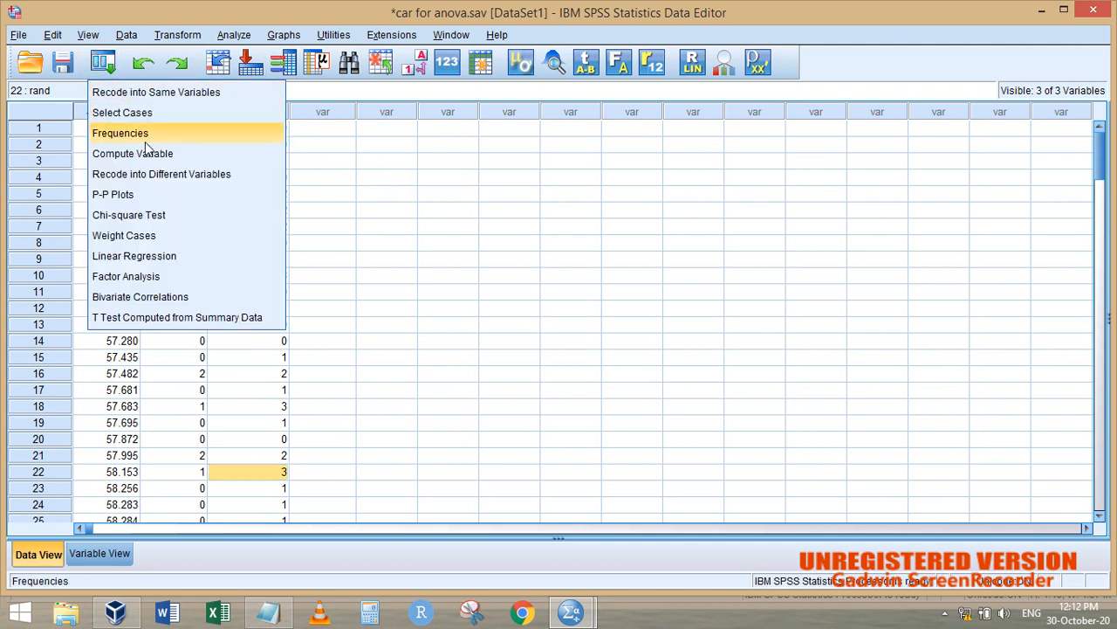
left_click(139, 133)
left_click(373, 286)
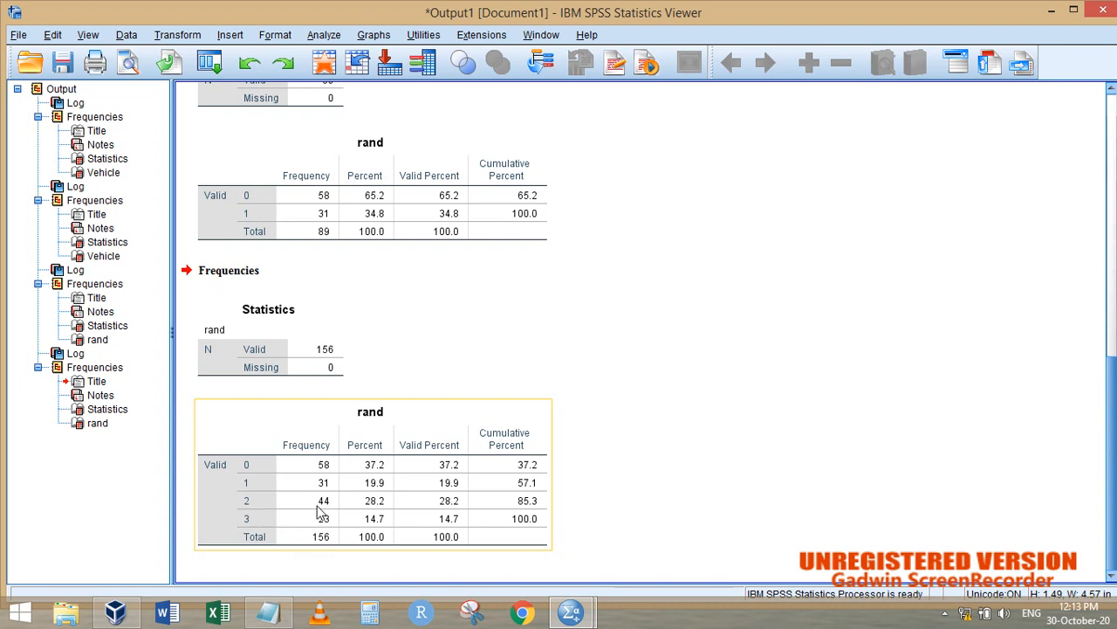
Compare the new rand frequency table with the data rows and the earlier cars-only Vehicle and rand tables.
key("alt+Tab")
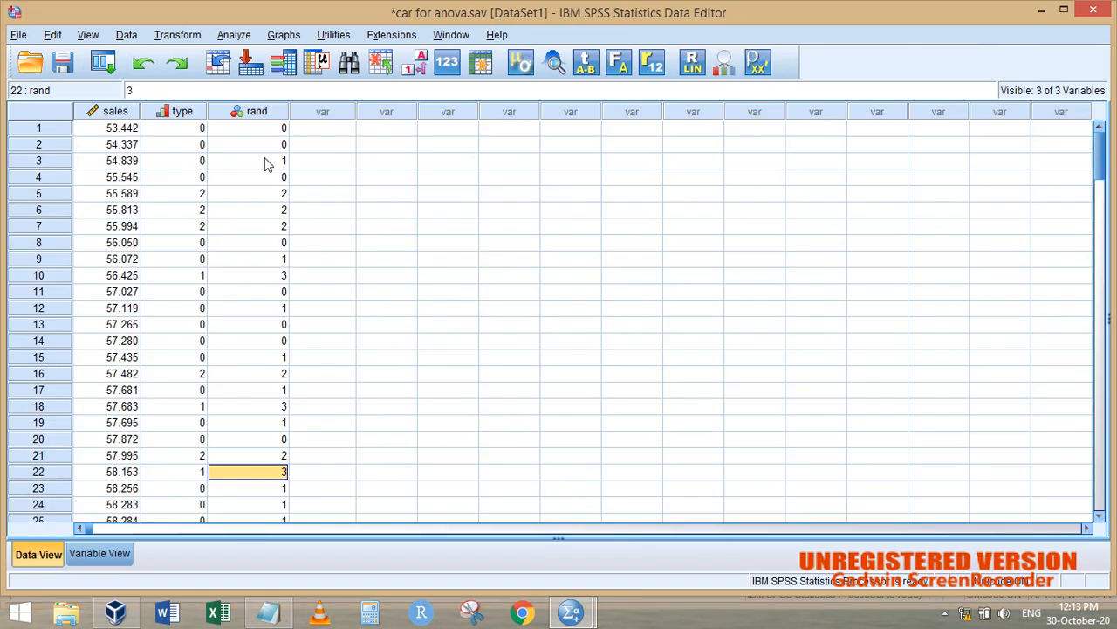
left_click(414, 62)
left_click(414, 62)
key("alt+Tab")
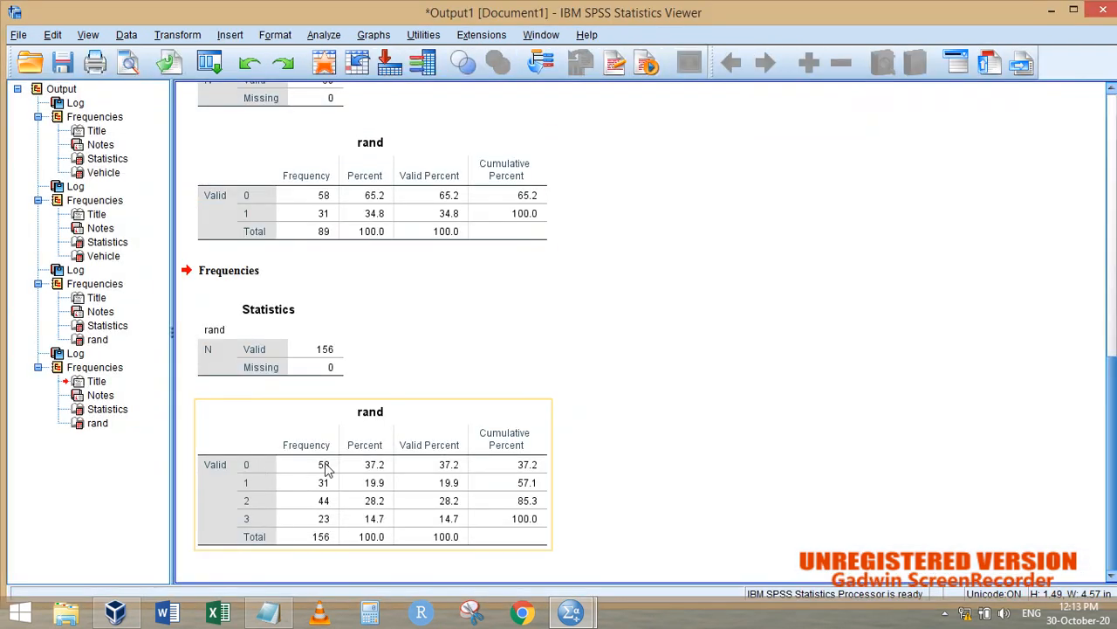
left_click(337, 237)
scroll(334, 170, "up", 5)
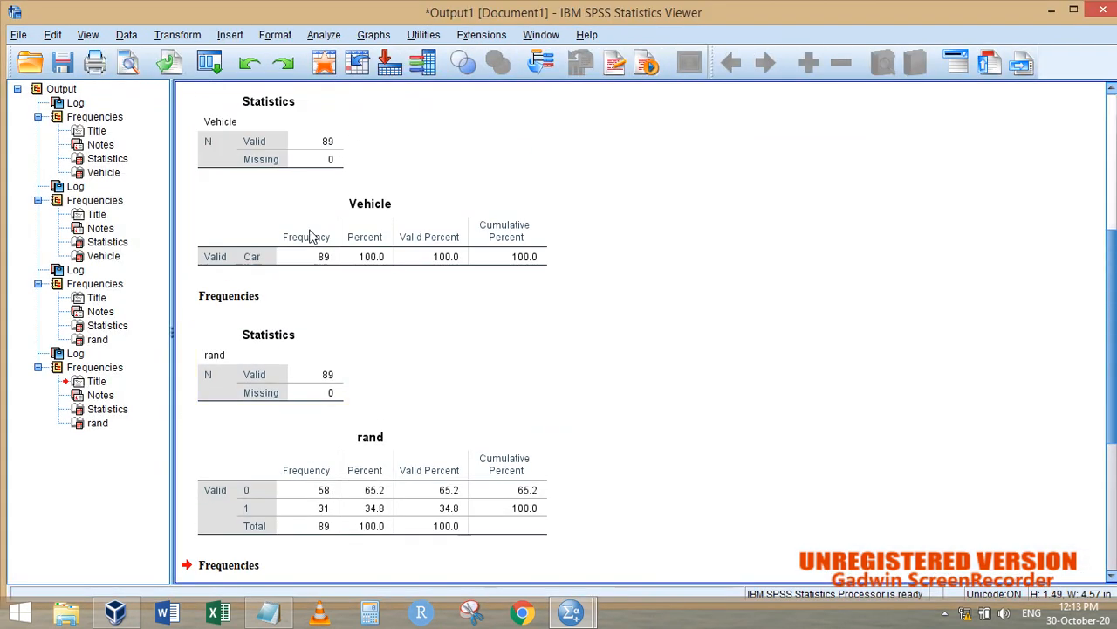
left_click(332, 144)
scroll(370, 461, "down", 5)
left_click(369, 460)
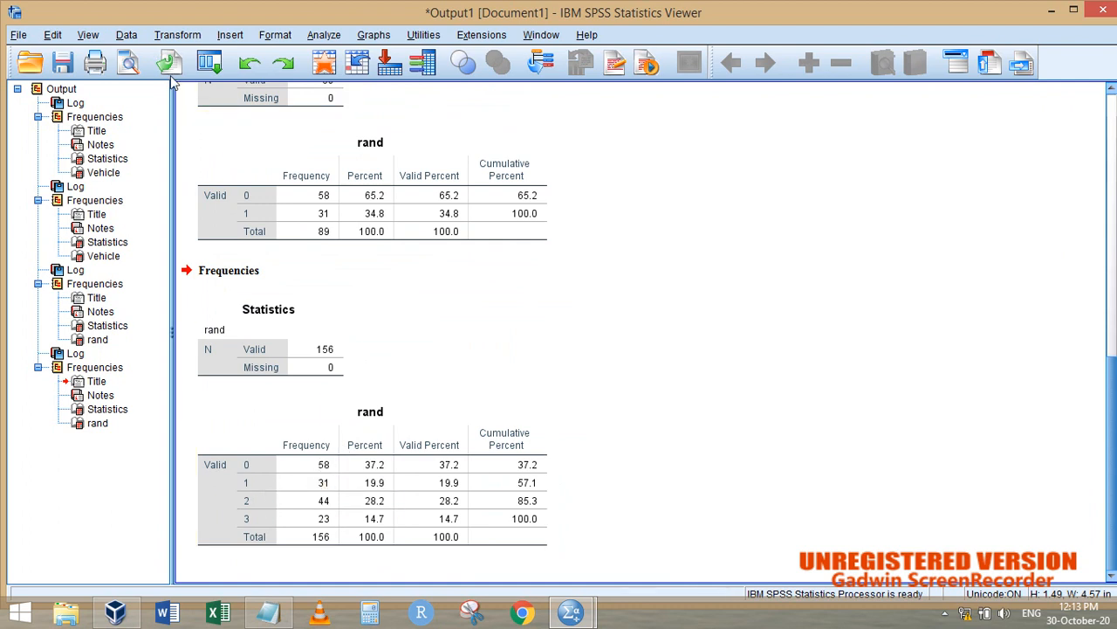
Use Select Cases with the condition rand>0, replacing the existing condition, and filter out the unselected cases.
left_click(127, 35)
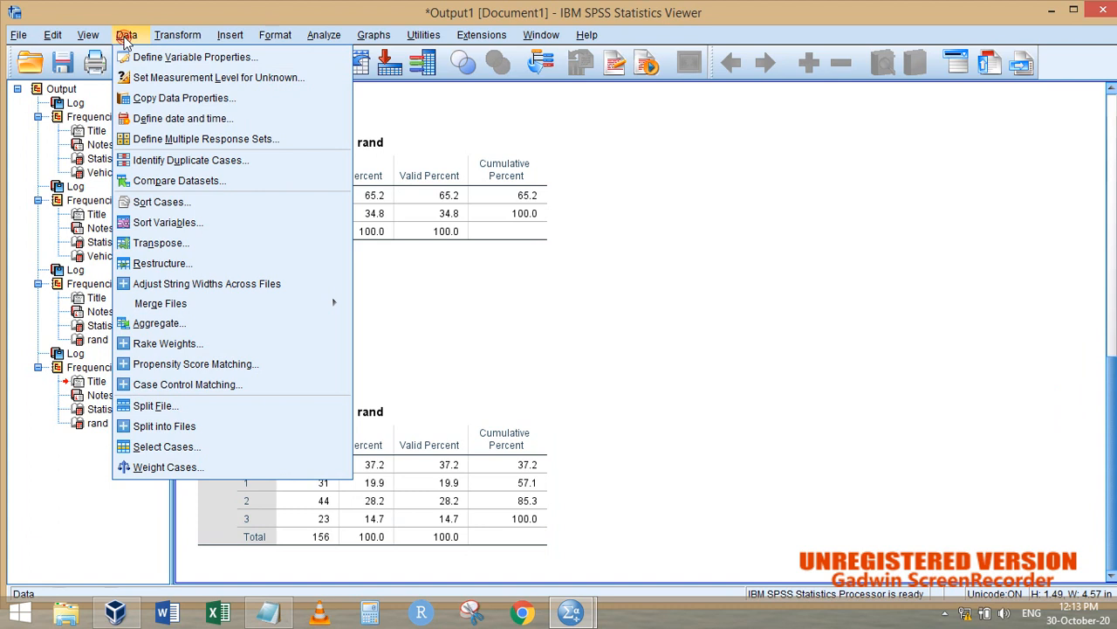
left_click(168, 446)
left_click(680, 148)
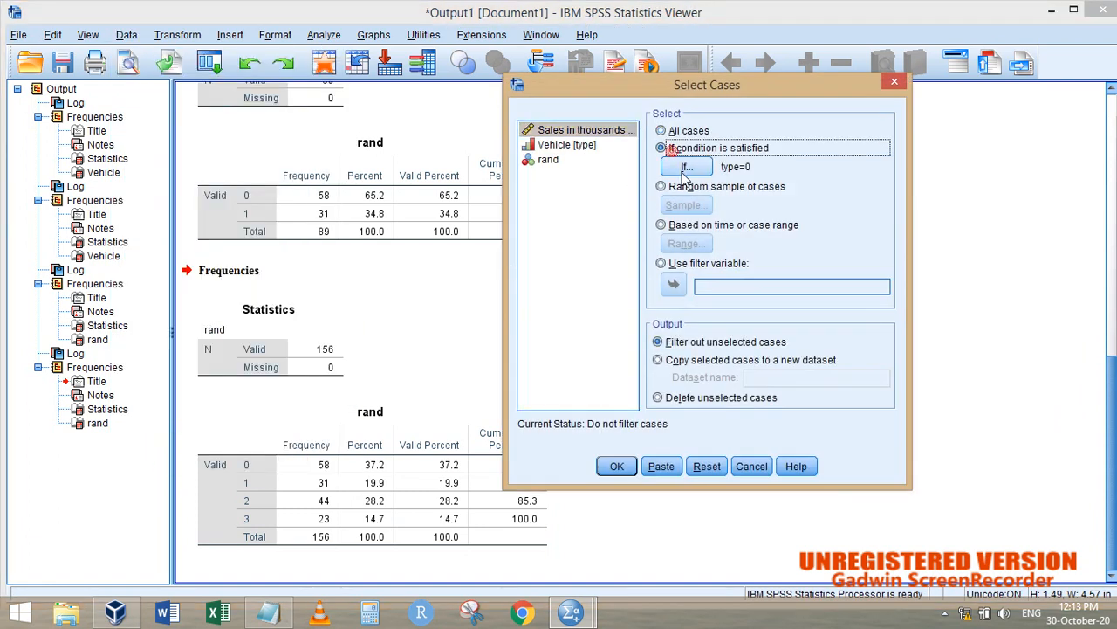
left_click(685, 168)
left_click(650, 138)
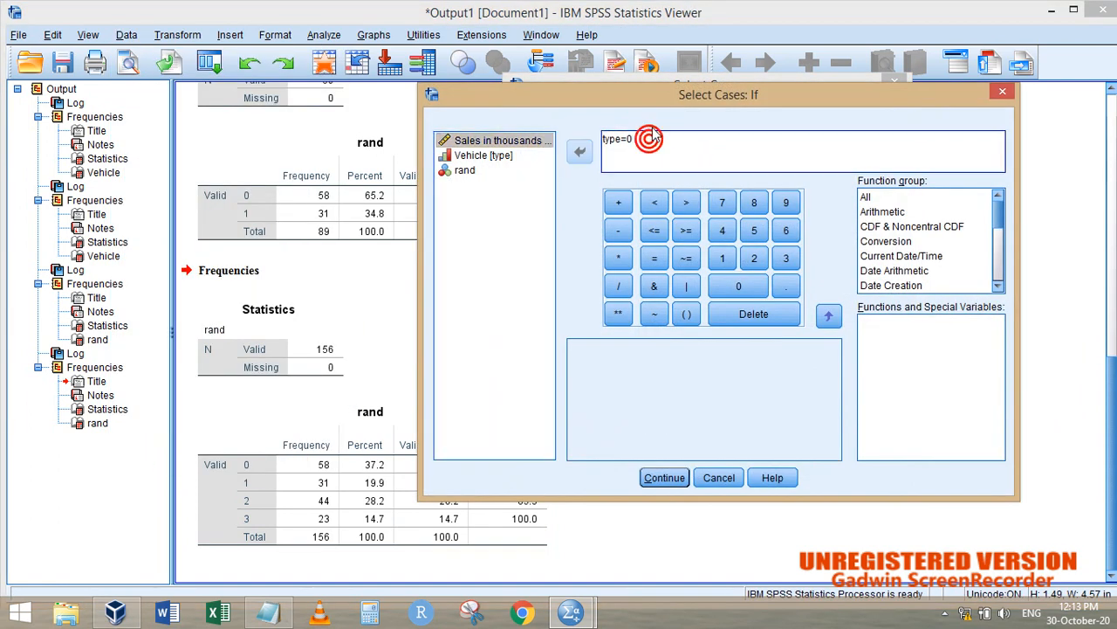
key("BackSpace")
key("BackSpace")
key("BackSpace")
key("BackSpace")
key("BackSpace")
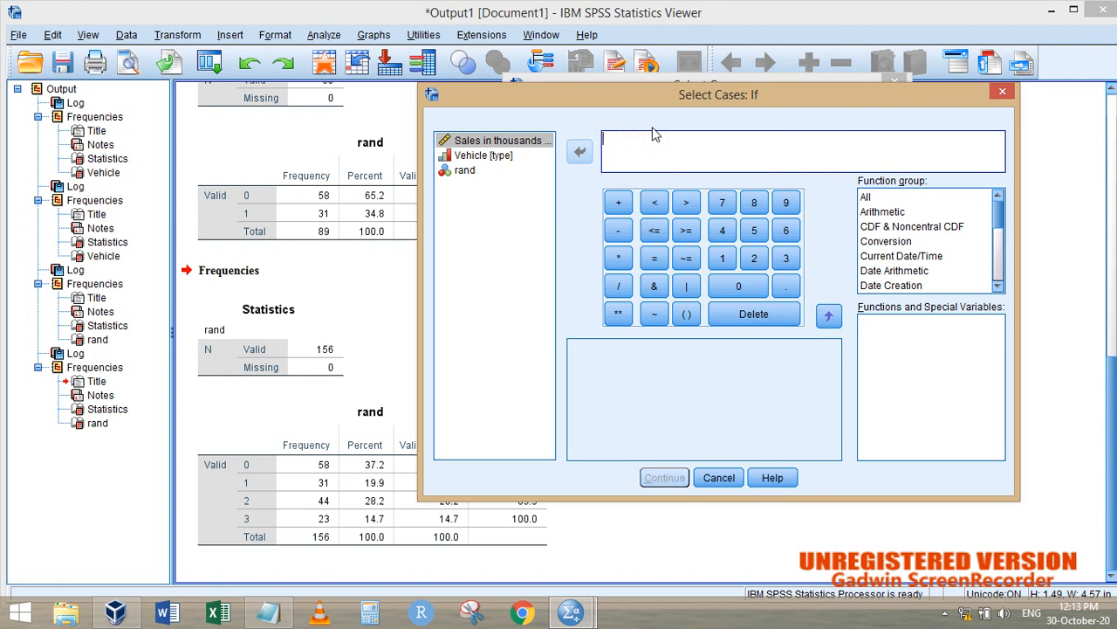
left_click(466, 170)
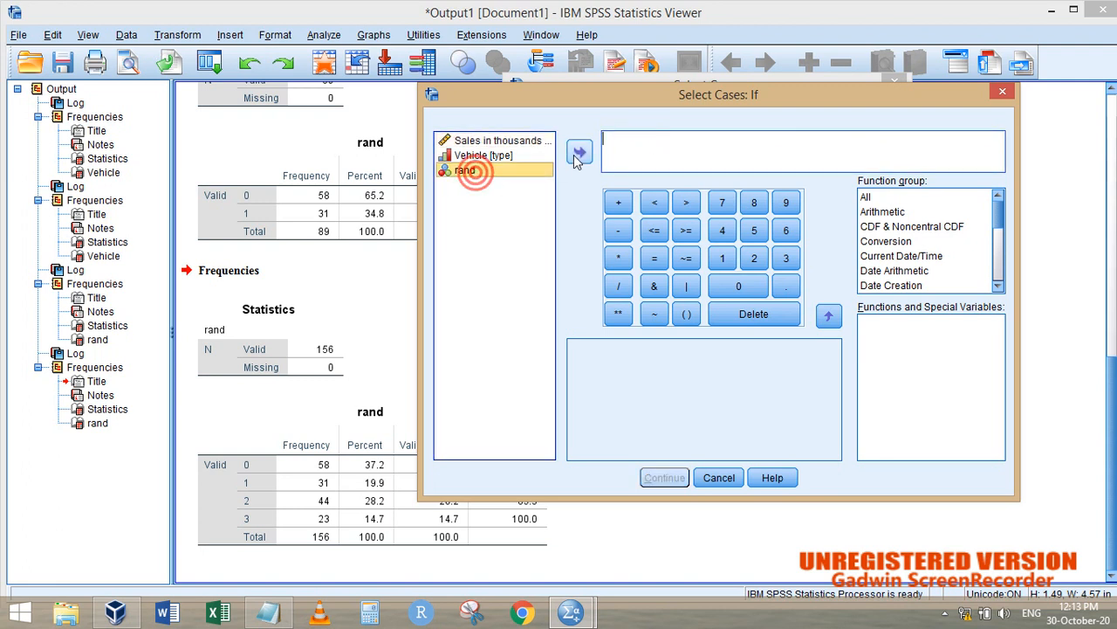
left_click(579, 153)
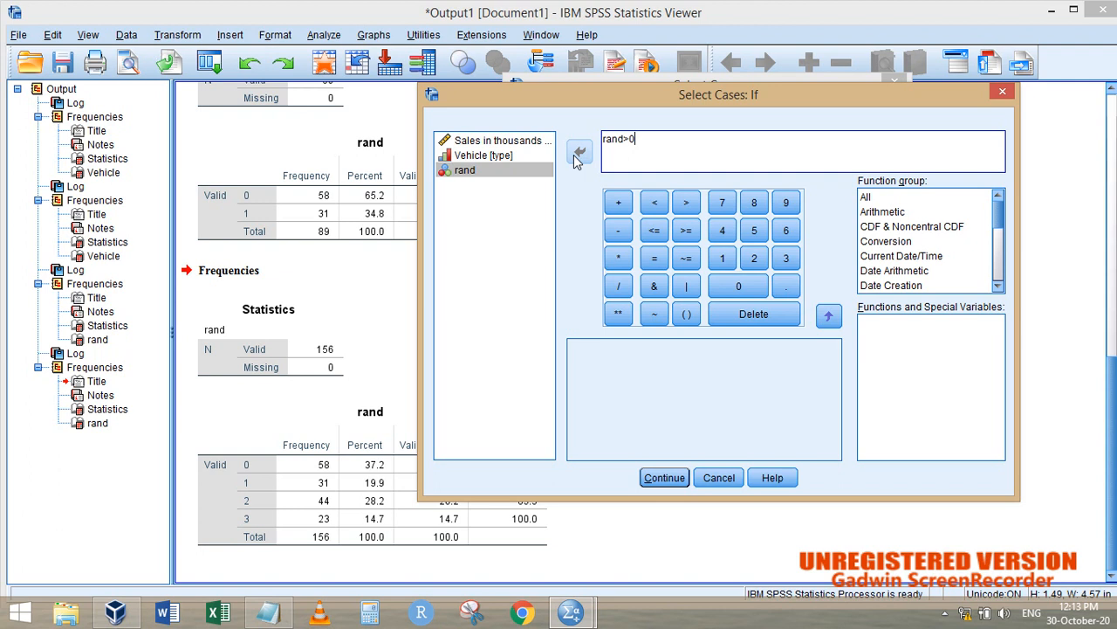
left_click(663, 478)
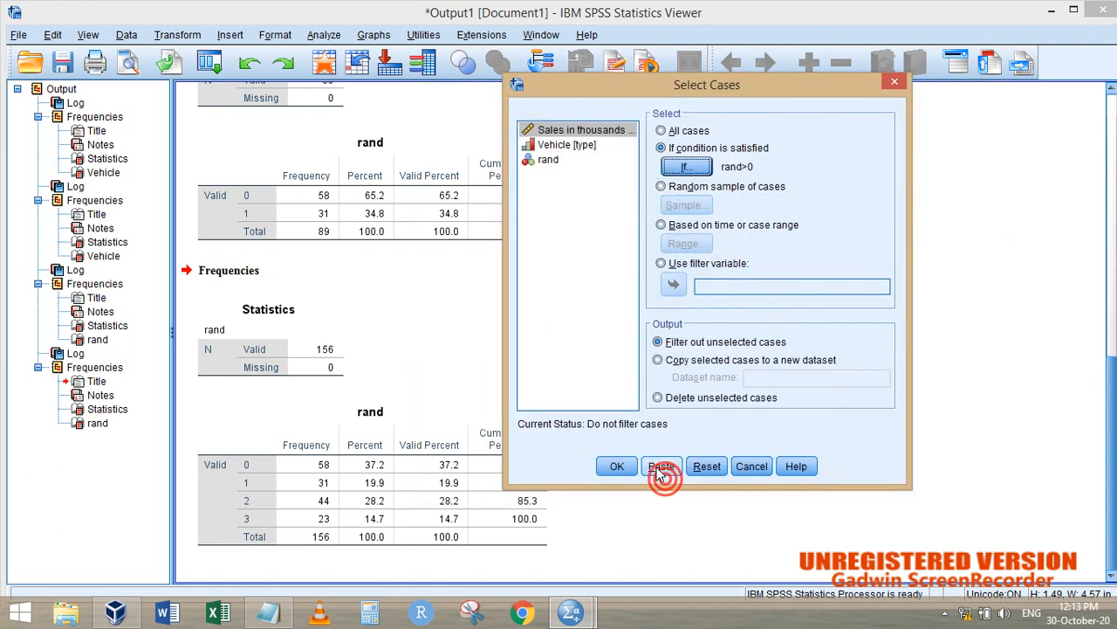
left_click(617, 465)
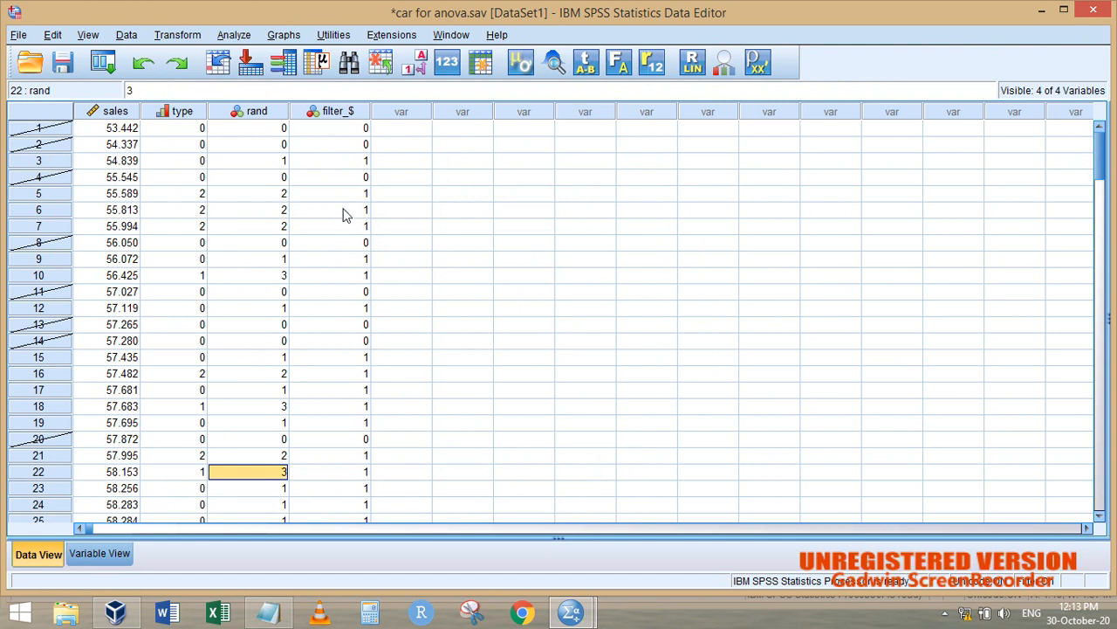
Produce a frequency table of rand for the filtered cases and compare it with the earlier output tables.
left_click(103, 62)
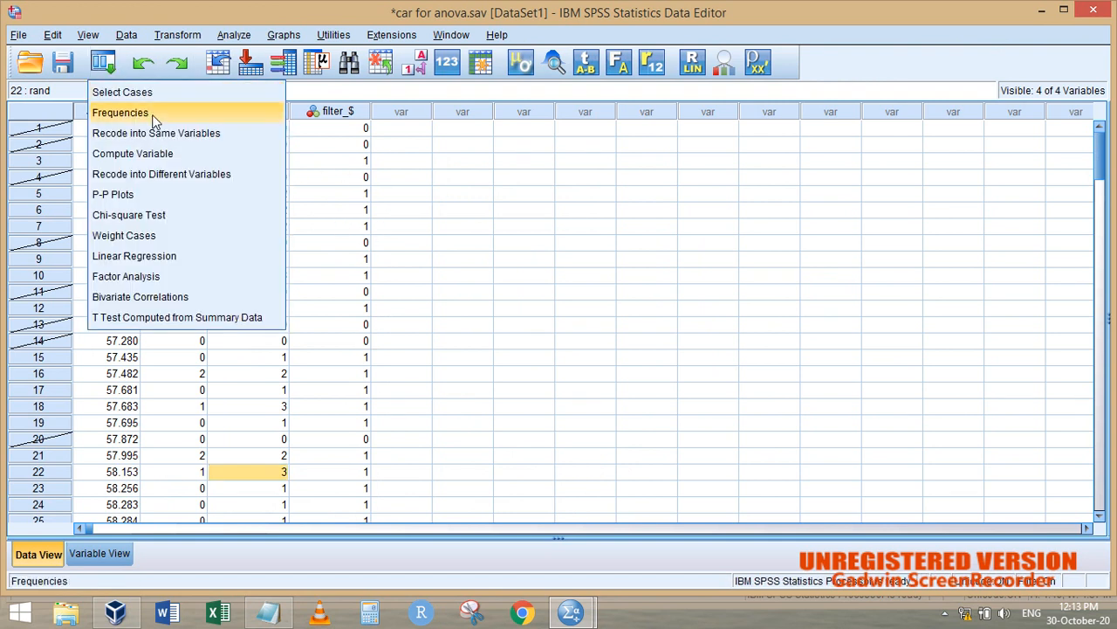
left_click(122, 112)
left_click(373, 289)
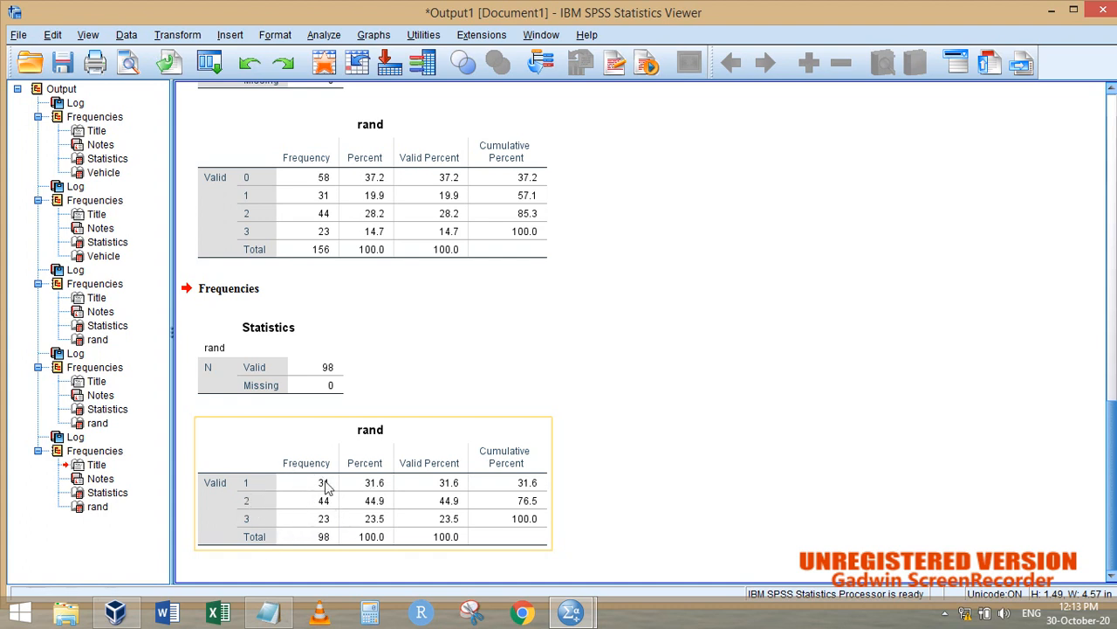
left_click(349, 316)
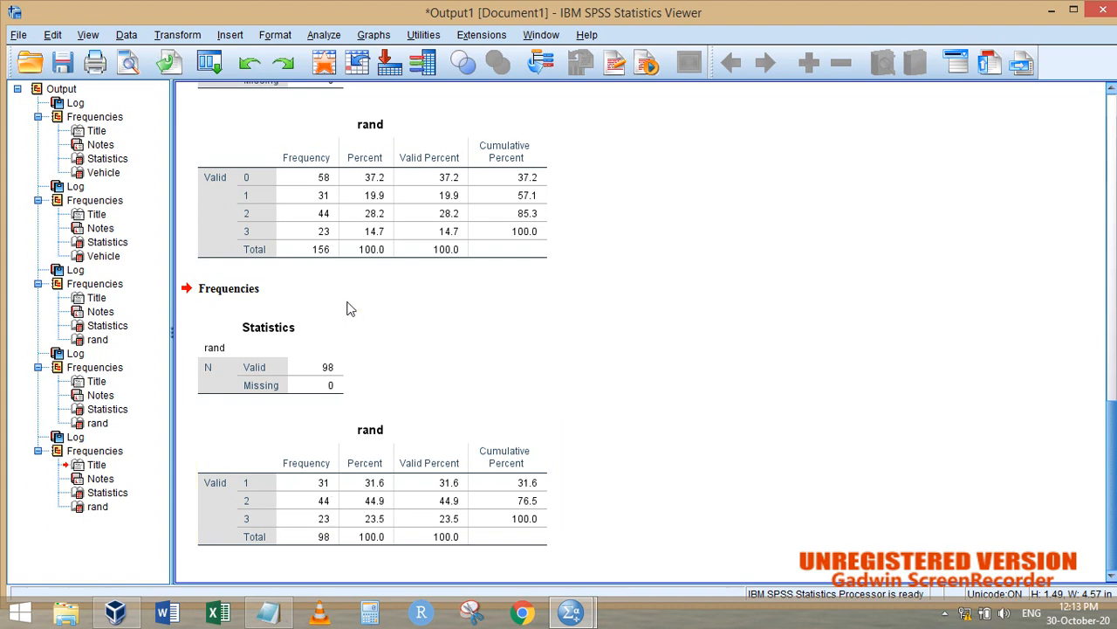
scroll(349, 314, "up", 5)
left_click(347, 306)
Delete the filter_$ variable from the dataset in the Data Editor.
key("alt+Tab")
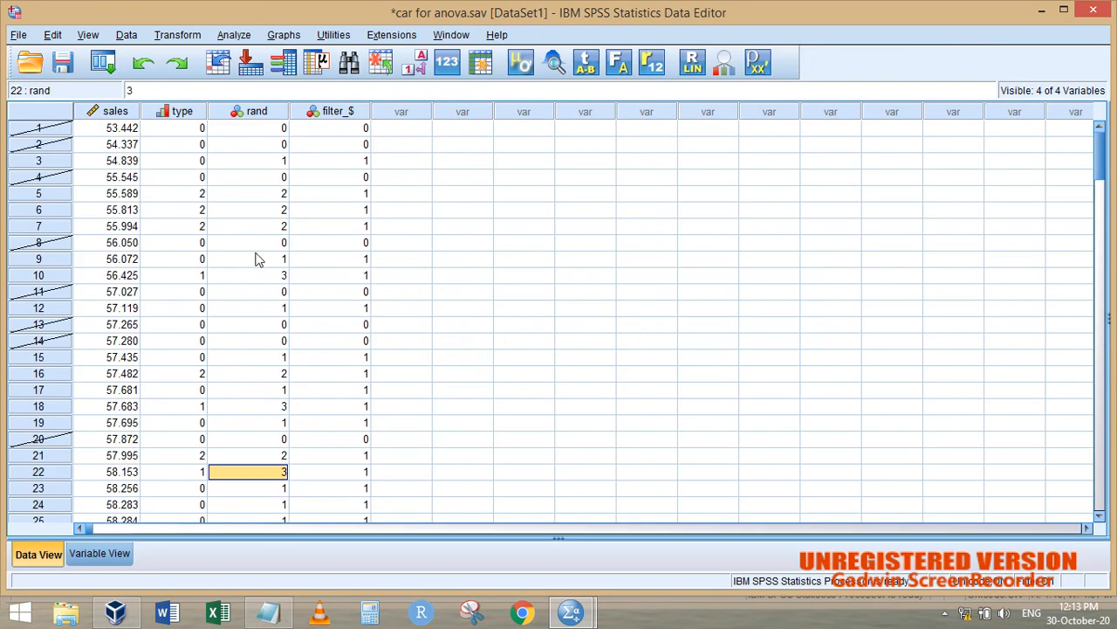
left_click(348, 111)
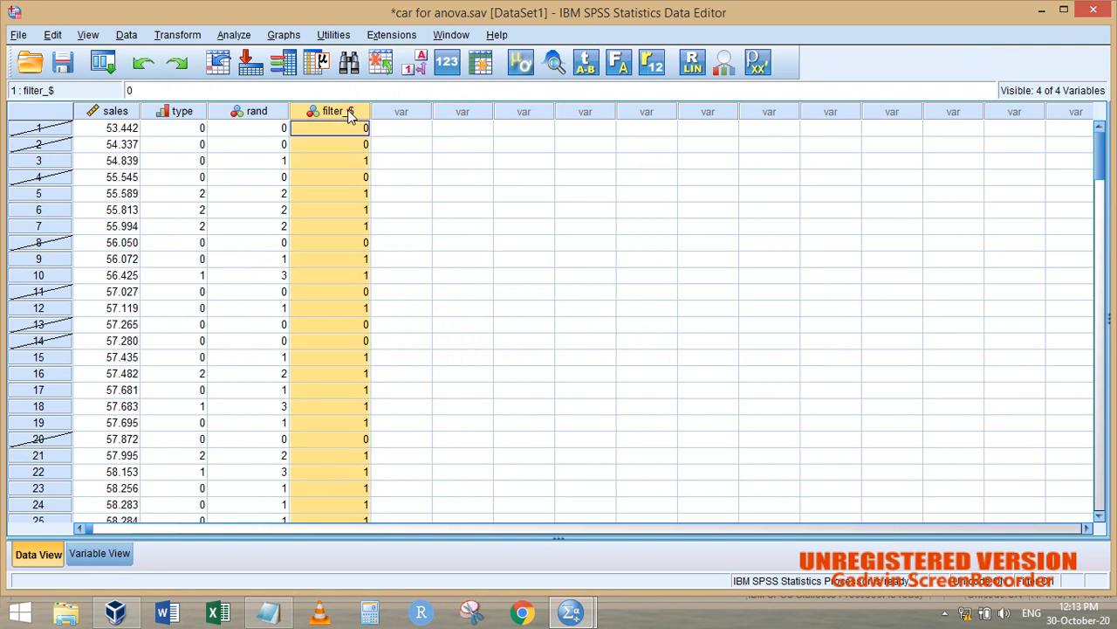
key("Delete")
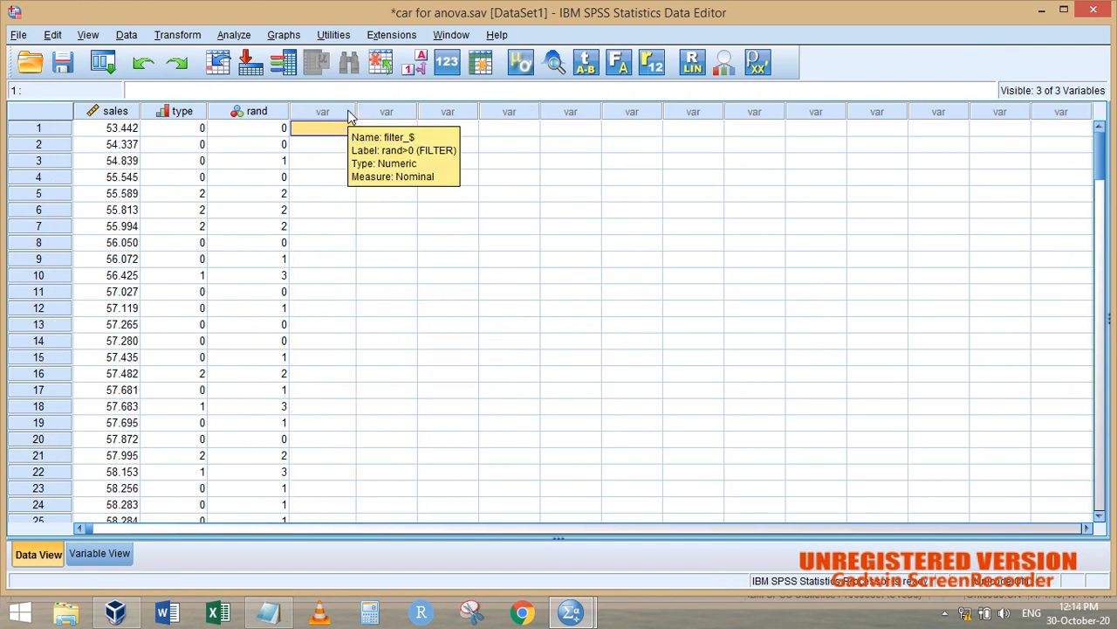
Switch to the Notepad notes and review the first method's present and required codes and its rand>0 selection rule.
key("alt+Tab")
key("alt+Tab")
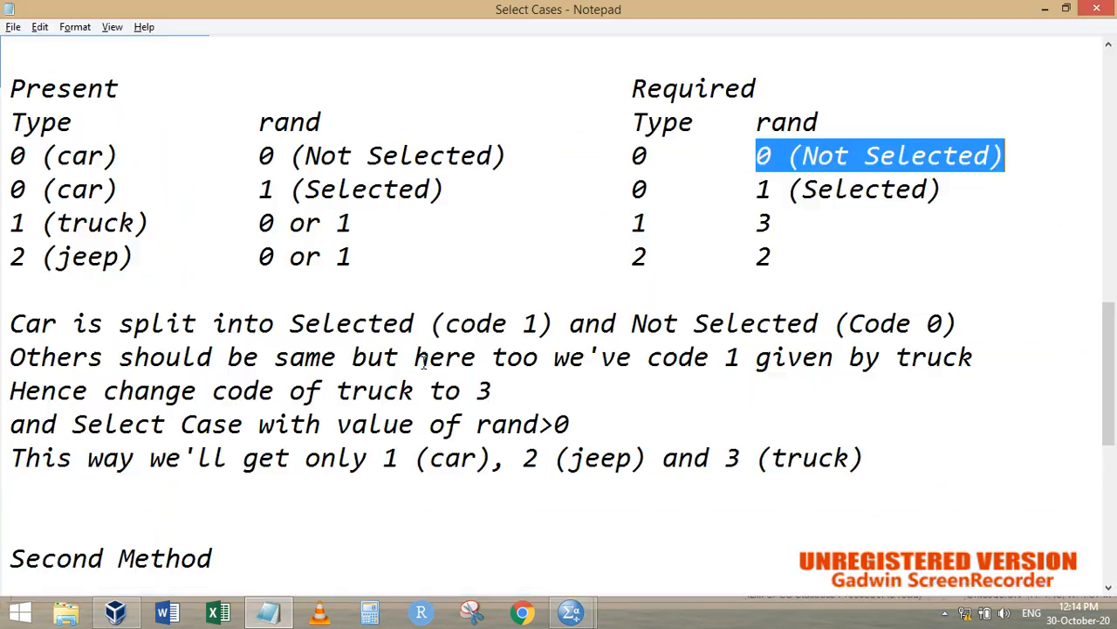
left_click(528, 280)
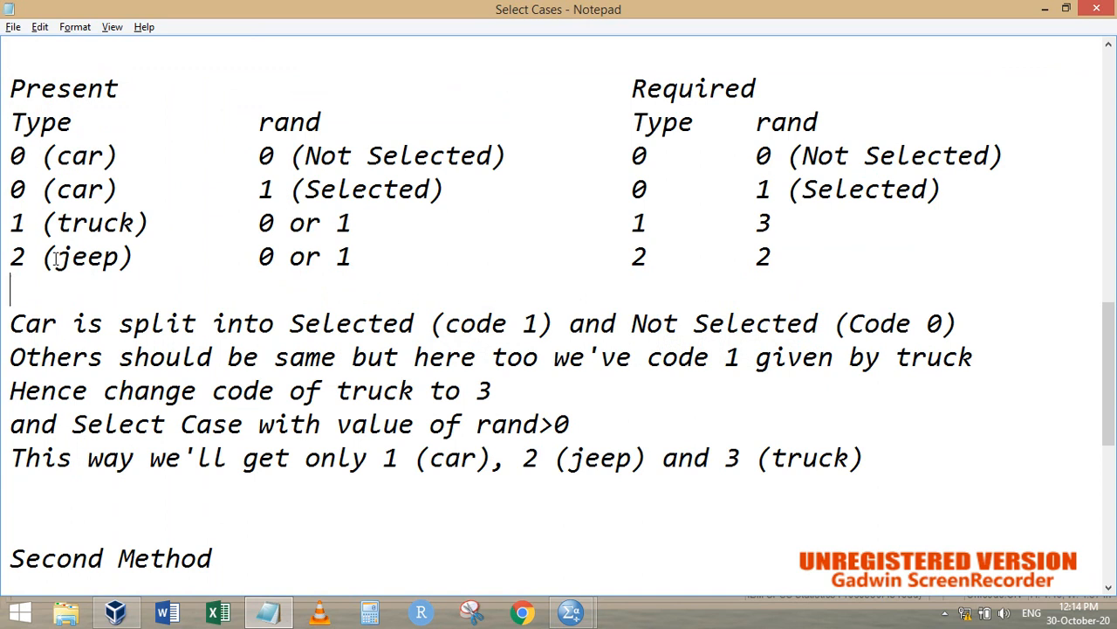
left_click(790, 224)
left_click(650, 190)
left_click_drag(756, 155, 990, 155)
left_click(12, 323)
left_click_drag(9, 323, 666, 323)
left_click(210, 356)
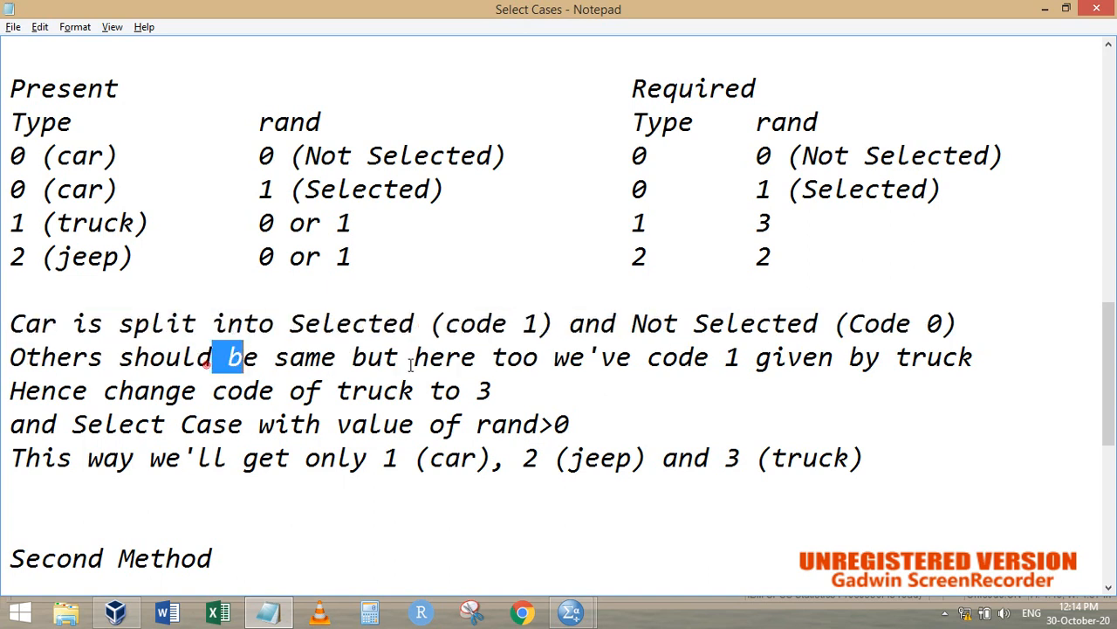
left_click_drag(150, 393, 555, 405)
double_click(268, 426)
left_click_drag(268, 425, 669, 426)
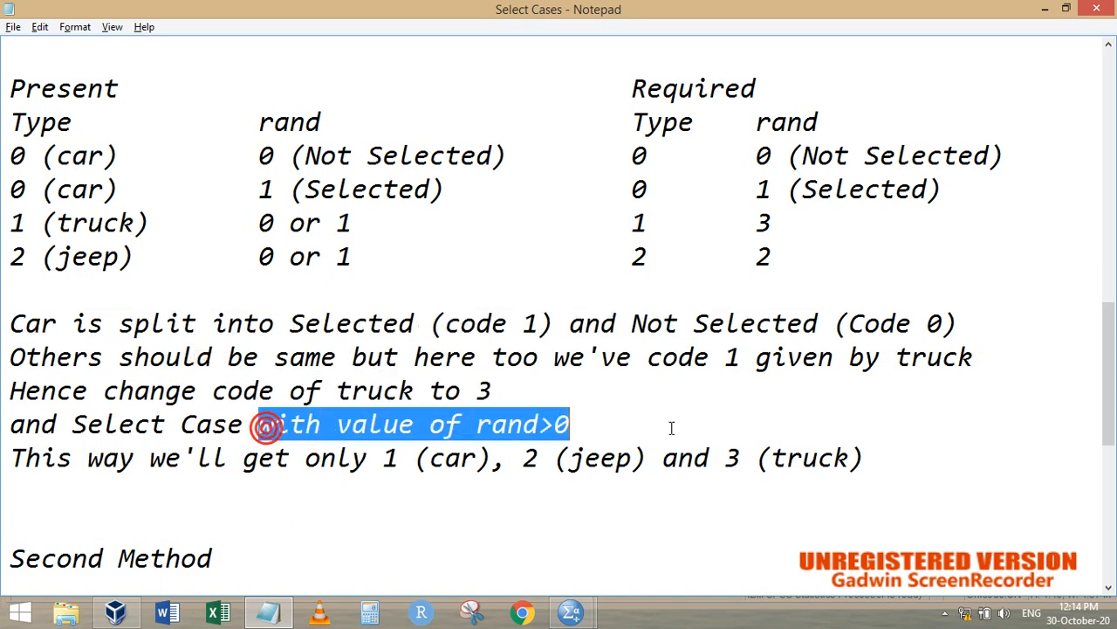
left_click(569, 426)
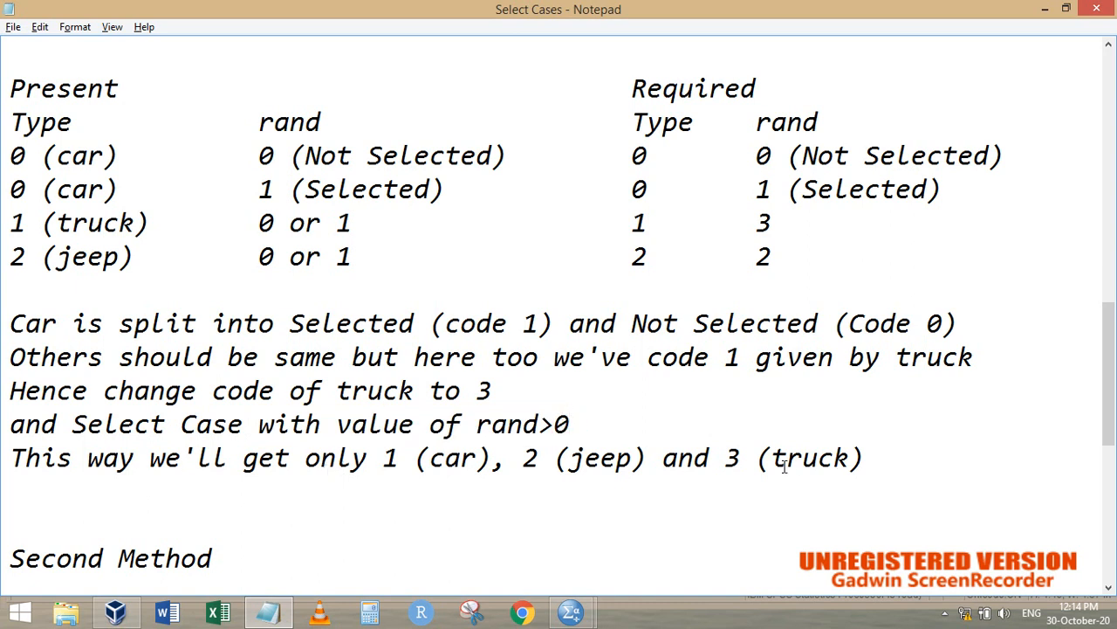
Examine the Second Method notes, covering the unchanged truck and jeep codes and the required code for selected cars.
scroll(722, 437, "down", 3)
scroll(694, 431, "down", 1)
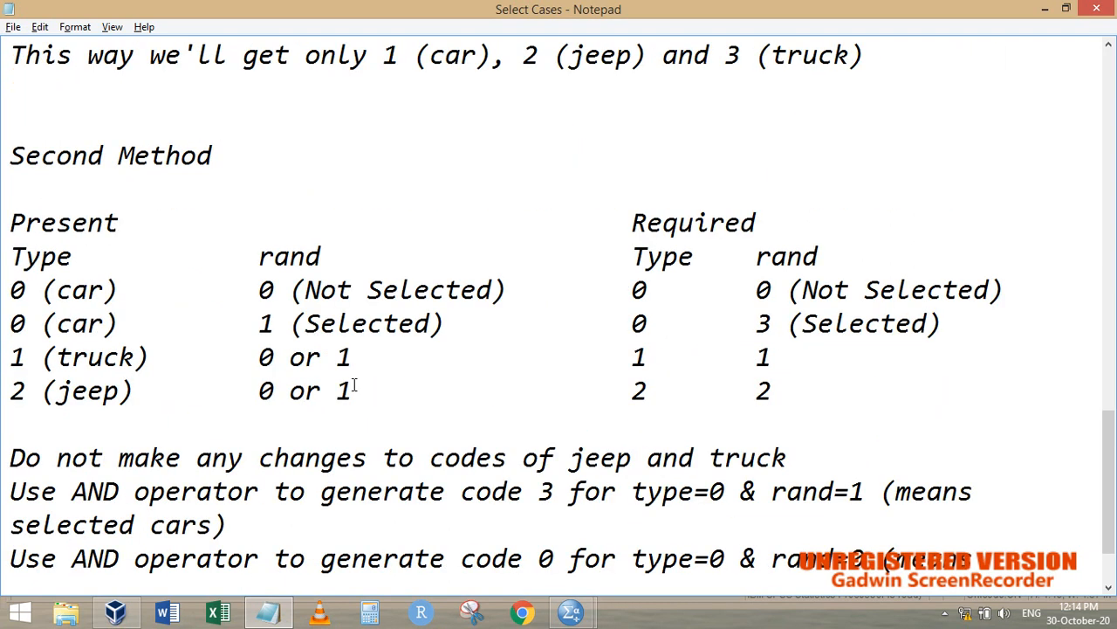
left_click_drag(13, 354, 774, 392)
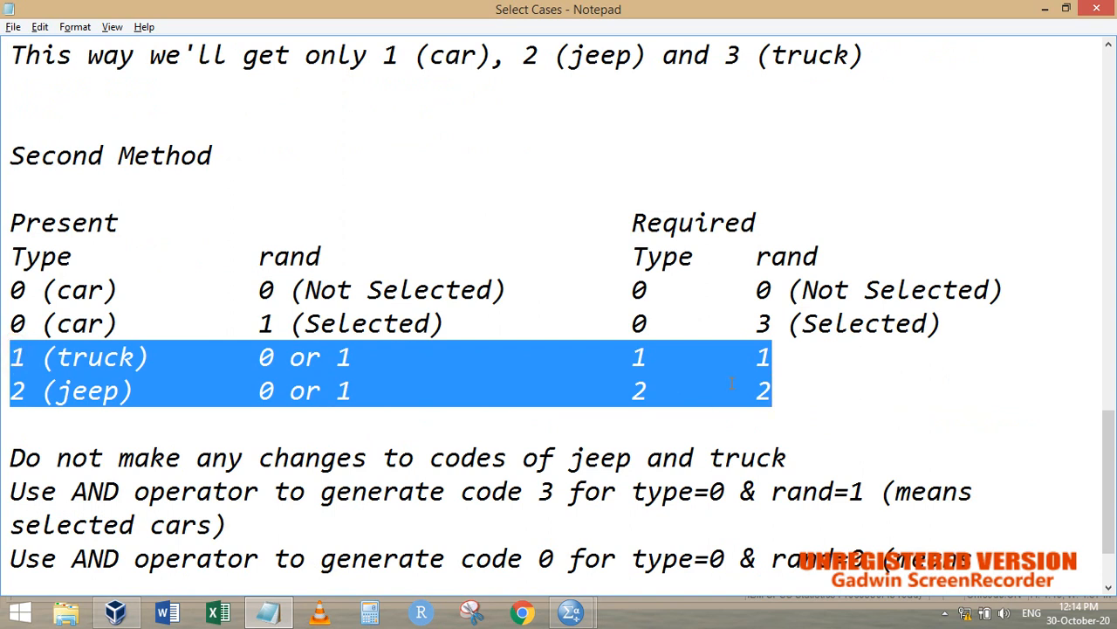
left_click(87, 325)
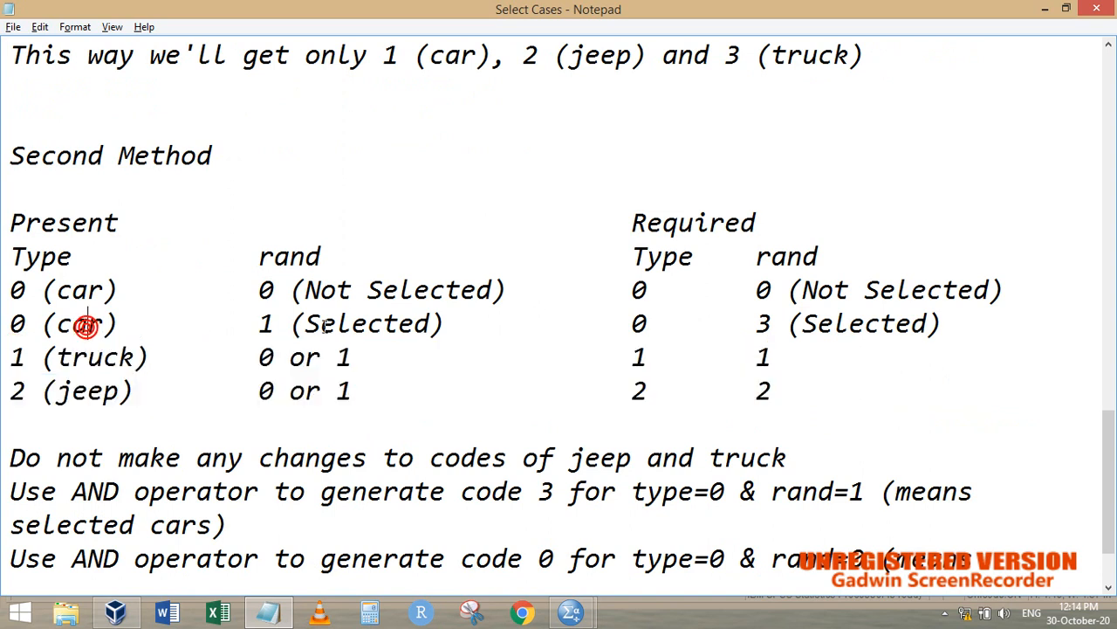
left_click(337, 323)
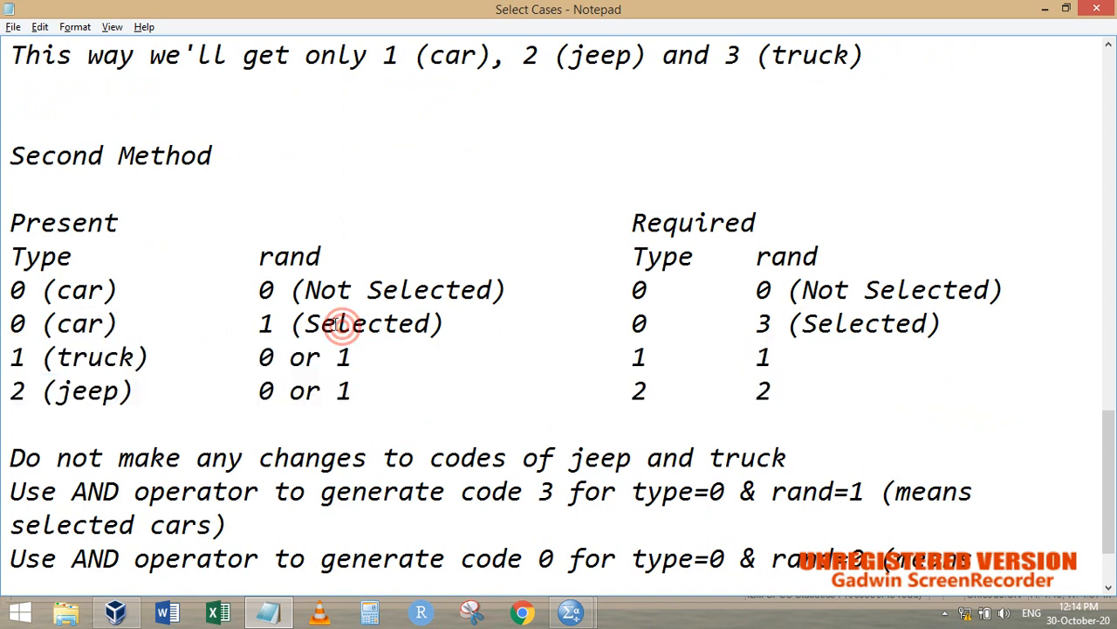
left_click(79, 328)
left_click(383, 323)
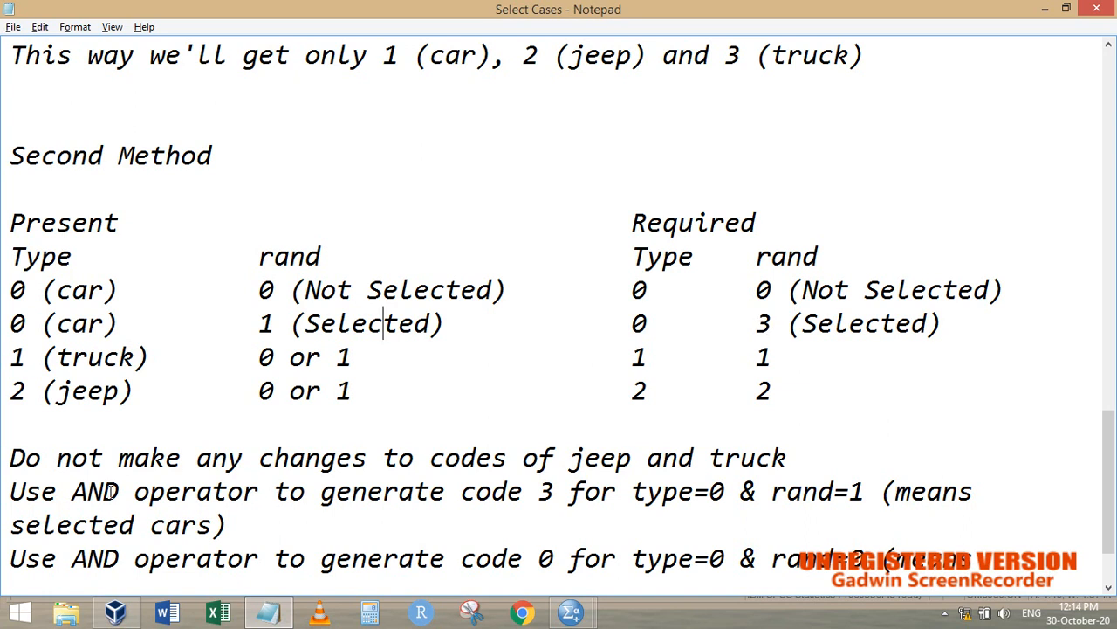
Return to the SPSS Data Editor and delete the rand variable from the dataset.
key("alt+Tab")
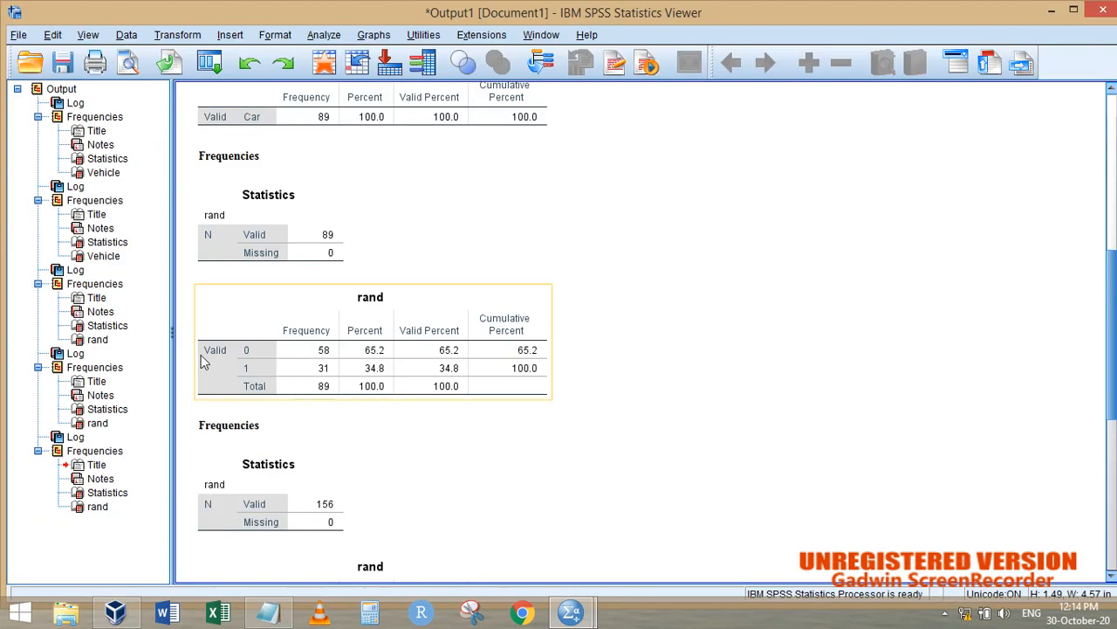
key("alt+Tab")
key("alt+Tab")
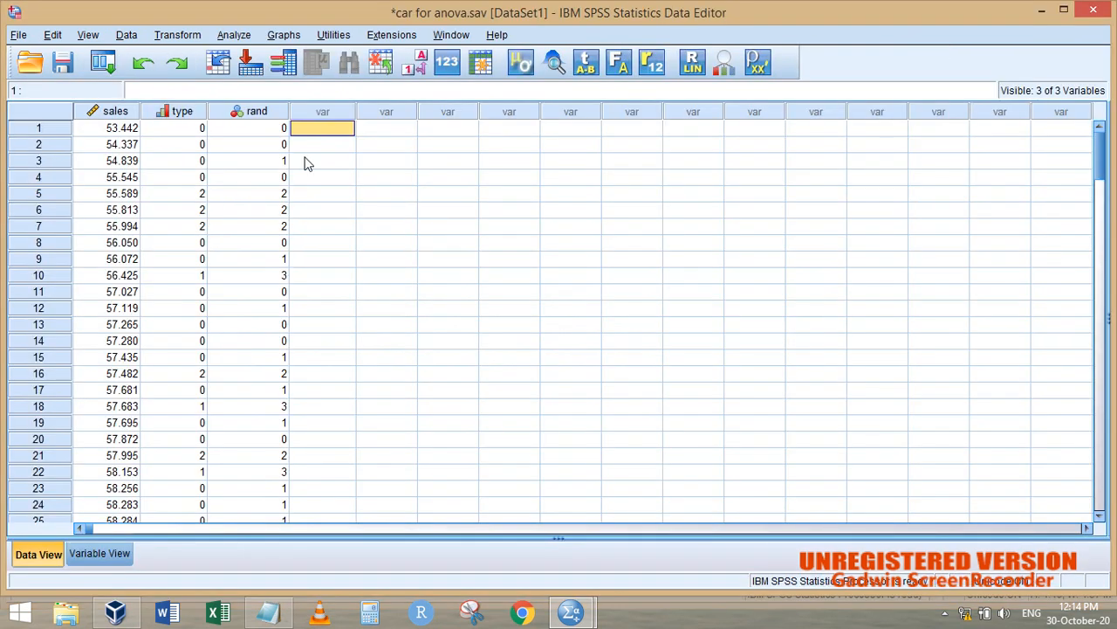
left_click(255, 114)
key("Delete")
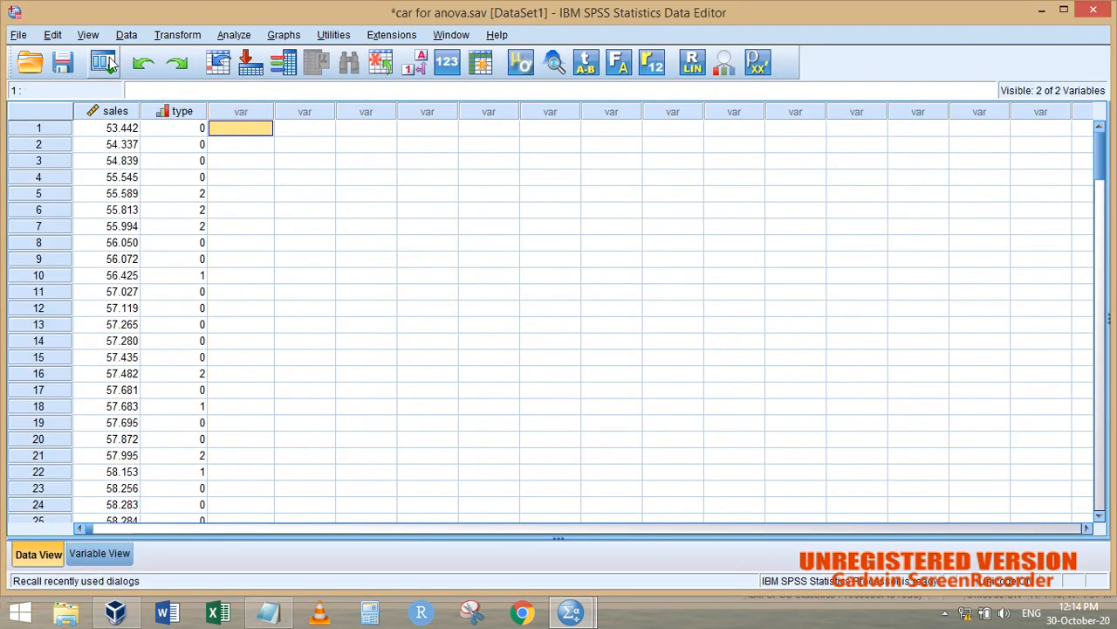
Reset the Select Cases settings and filter the dataset to cases satisfying type=0.
left_click(127, 35)
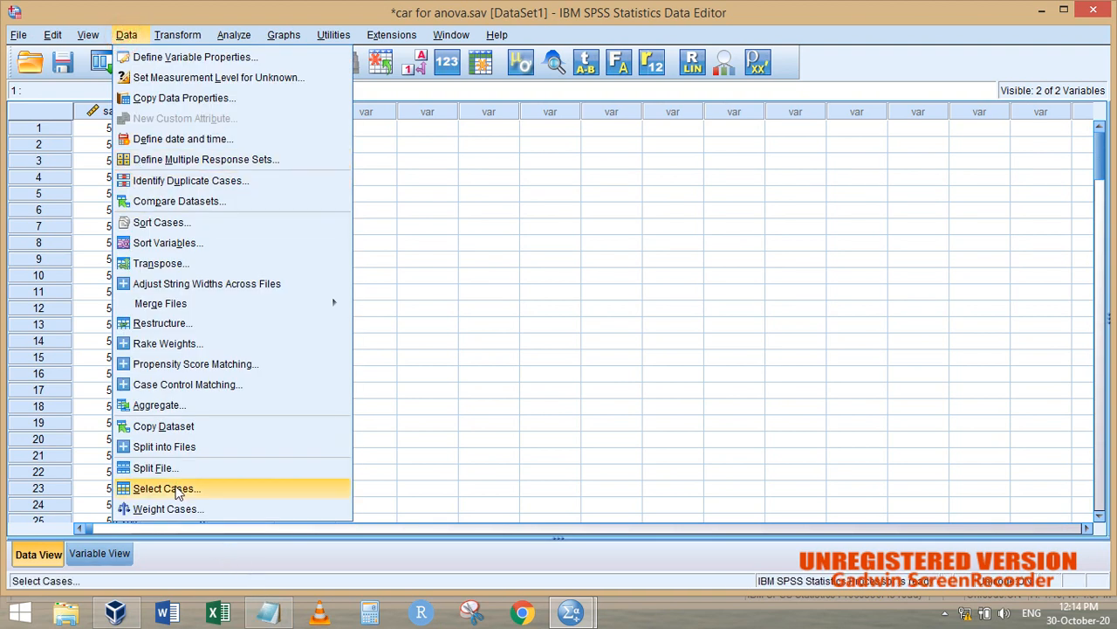
left_click(174, 489)
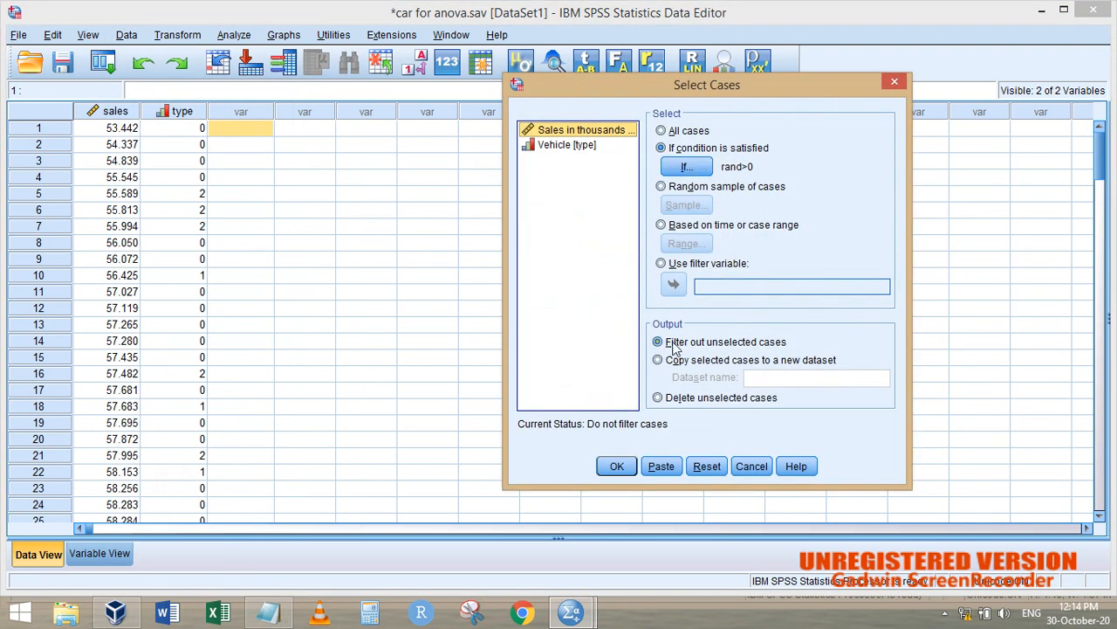
left_click(707, 466)
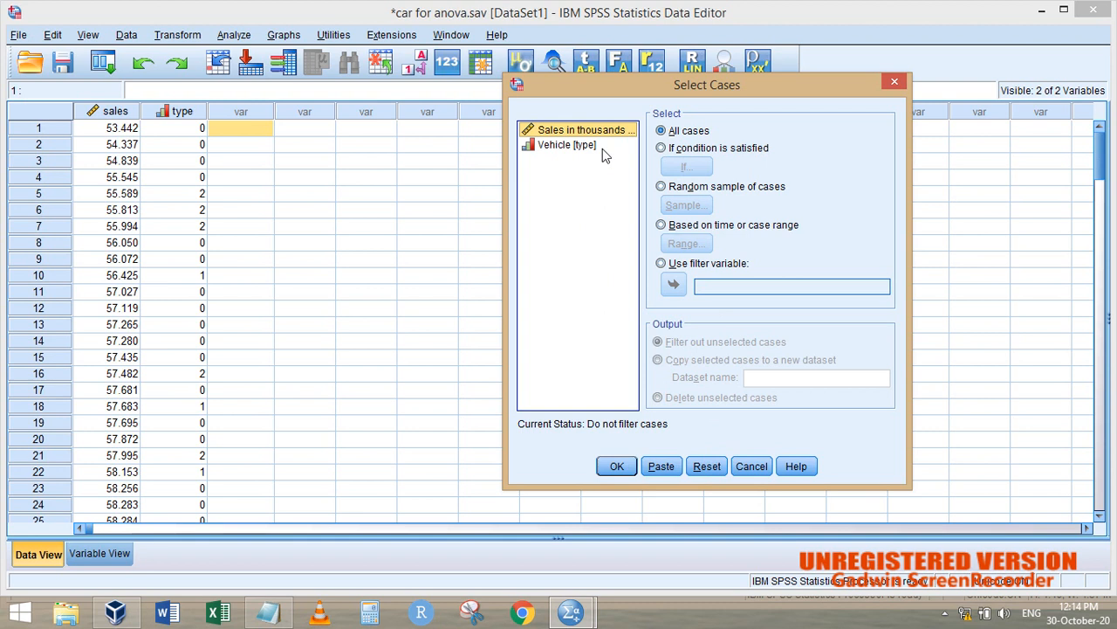
left_click(580, 146)
left_click(694, 150)
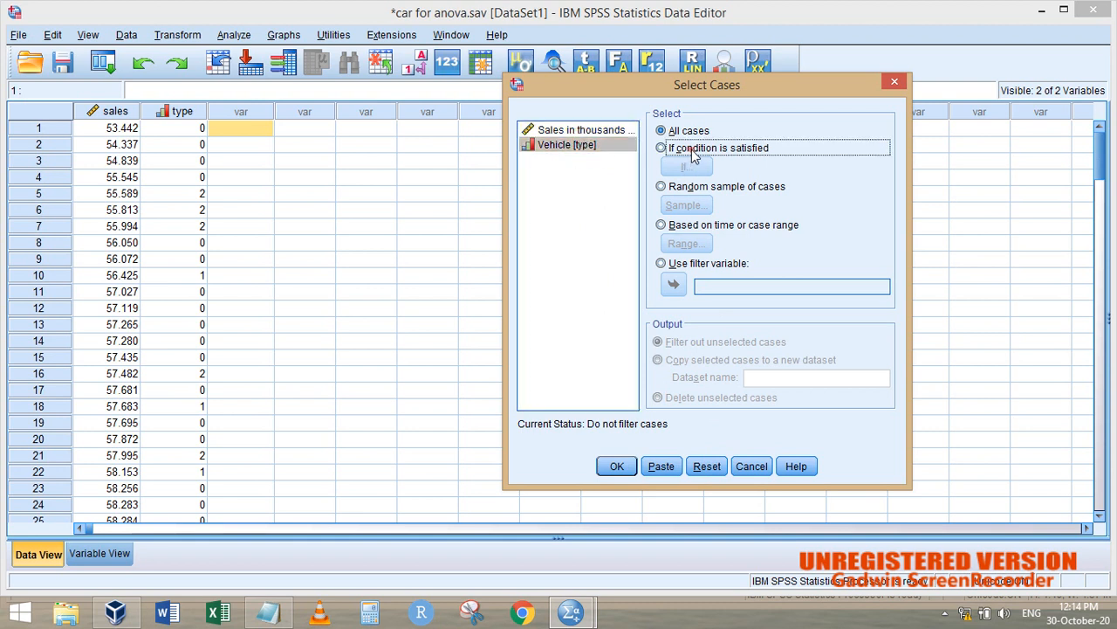
left_click(686, 167)
left_click(494, 158)
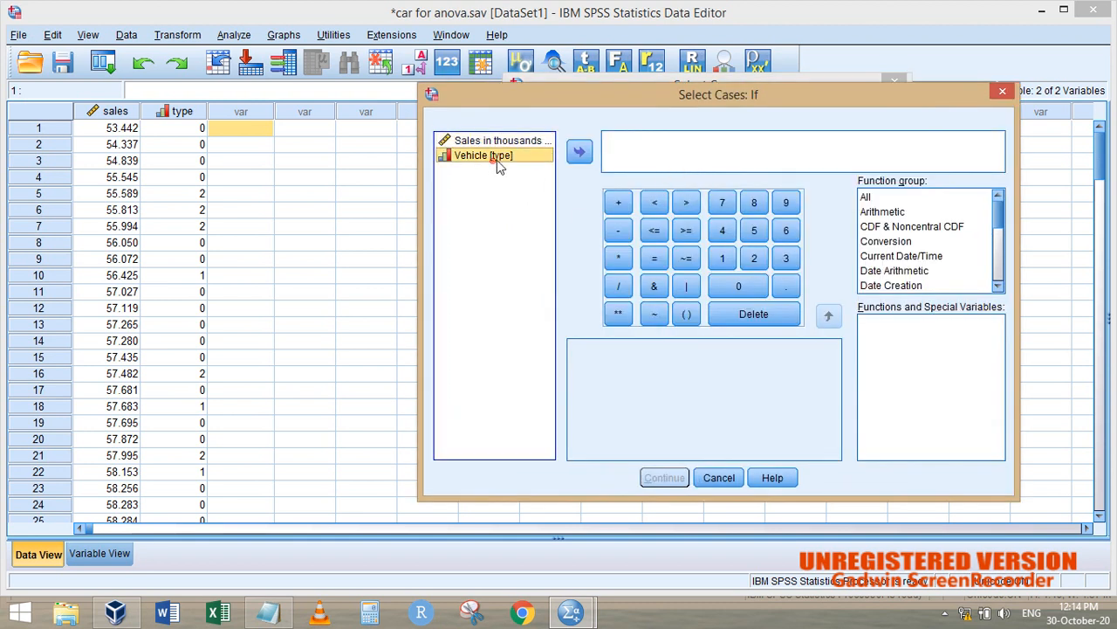
left_click(579, 152)
type("=0")
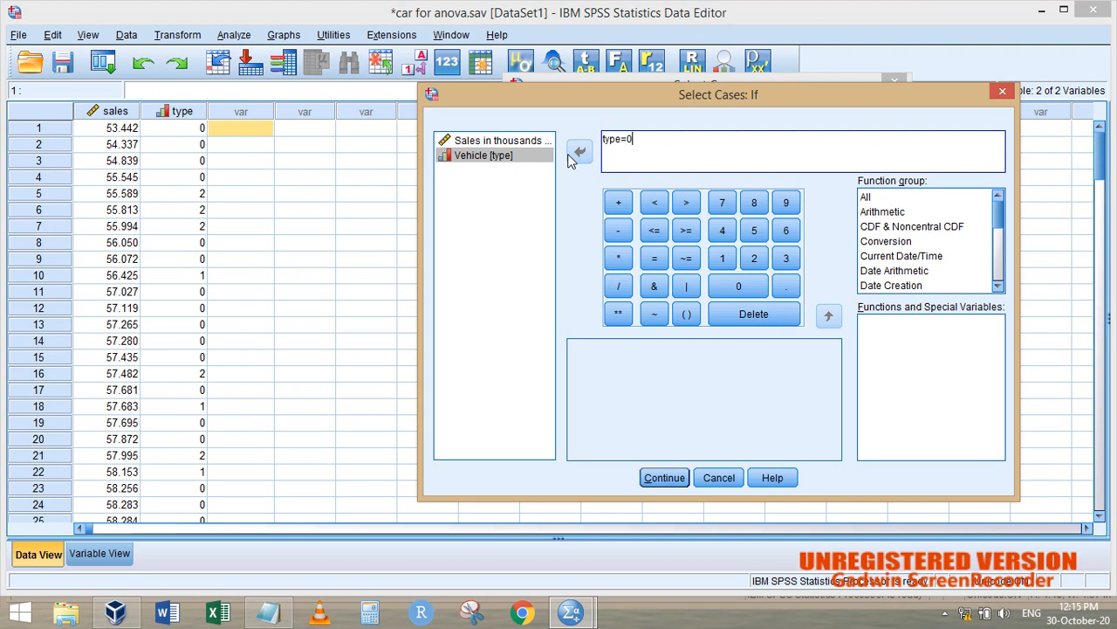
left_click(655, 477)
left_click(615, 468)
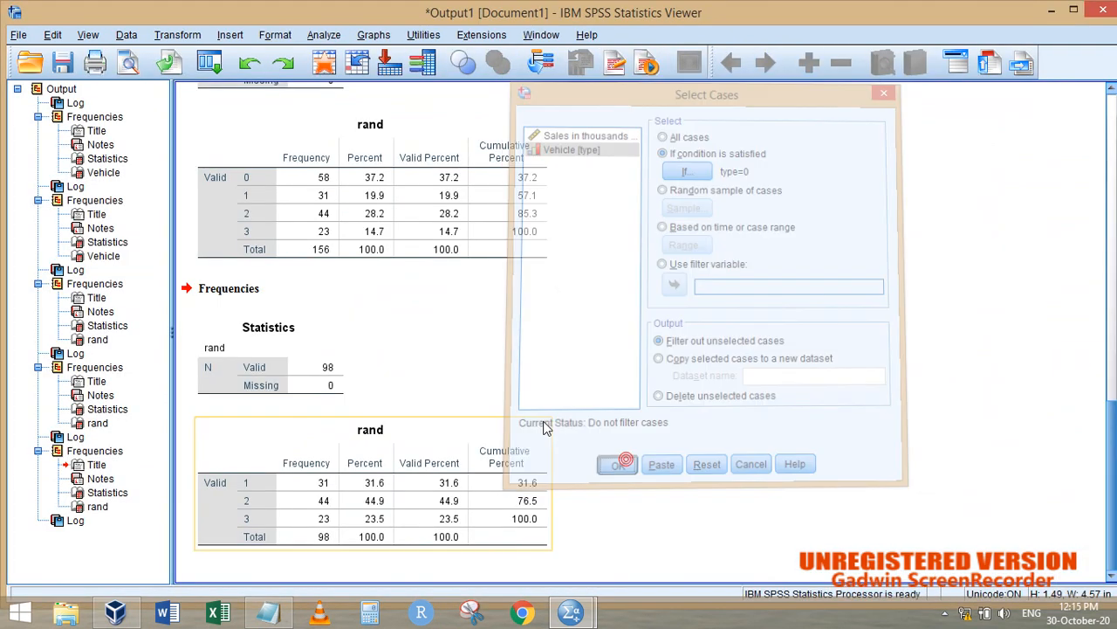
Compute the target variable rand with the expression RV.BERNOULLI(.37).
left_click(210, 63)
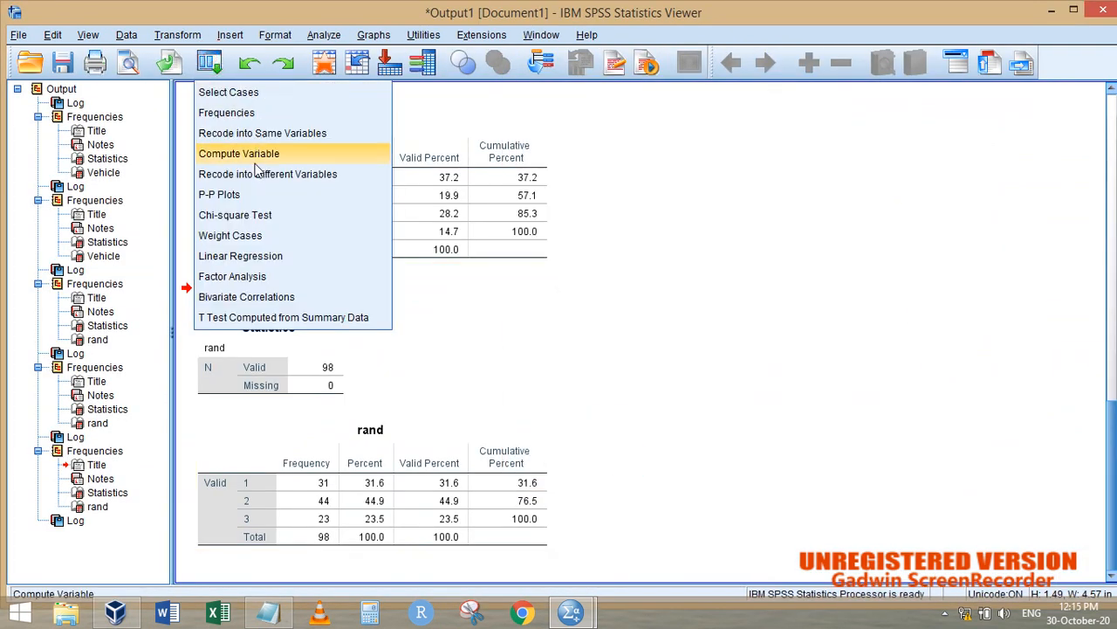
left_click(260, 155)
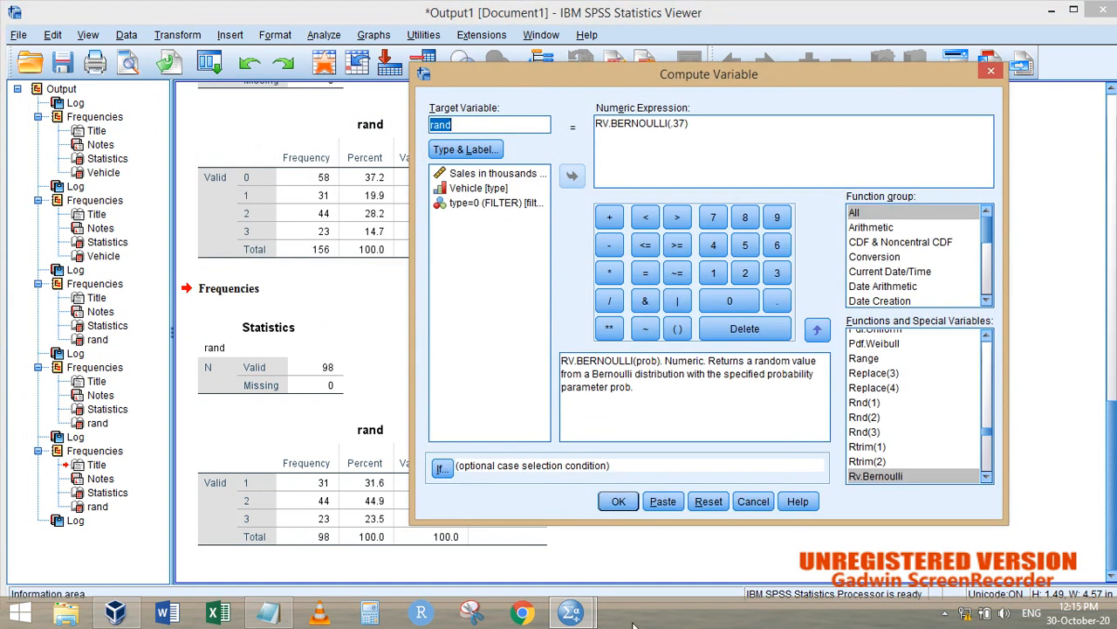
left_click(617, 502)
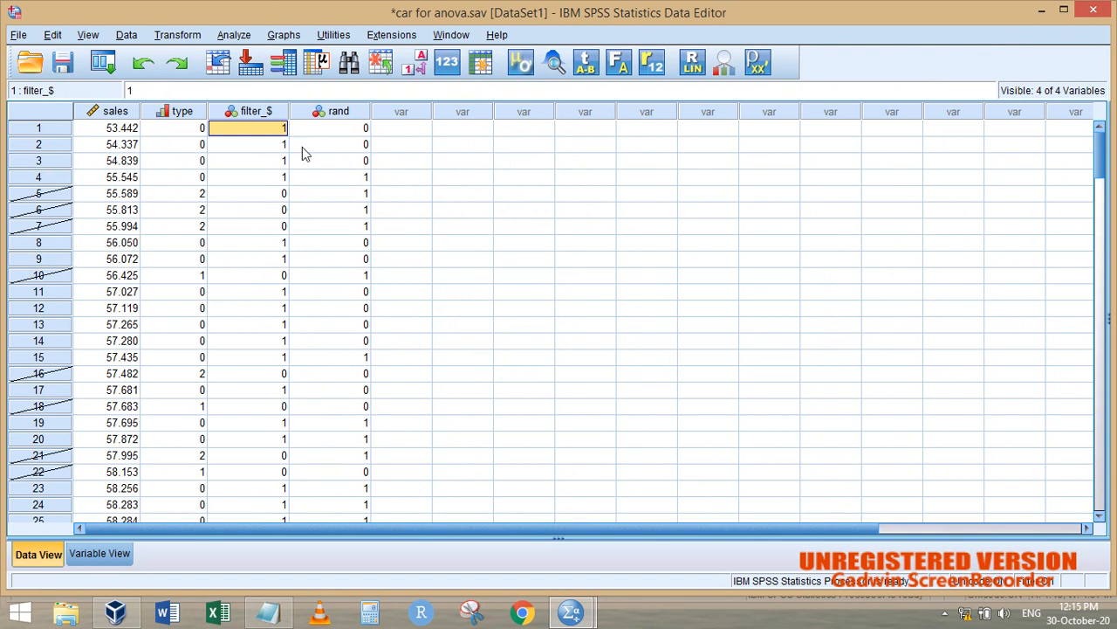
Reset Select Cases so that all cases are included again, turning off the type=0 filter.
left_click(103, 62)
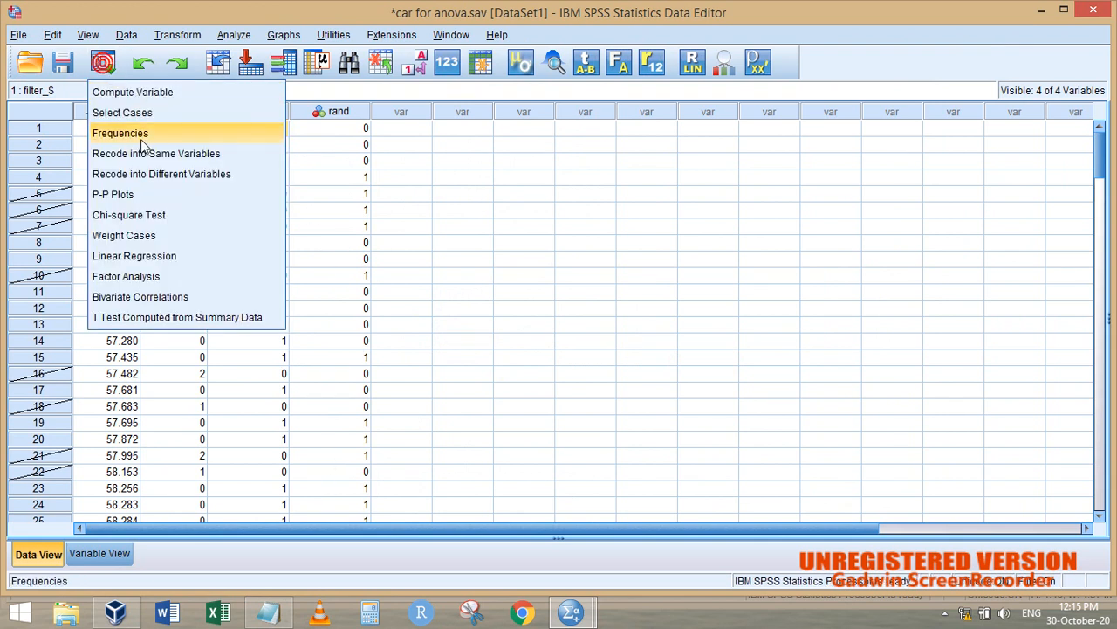
left_click(139, 114)
left_click(692, 130)
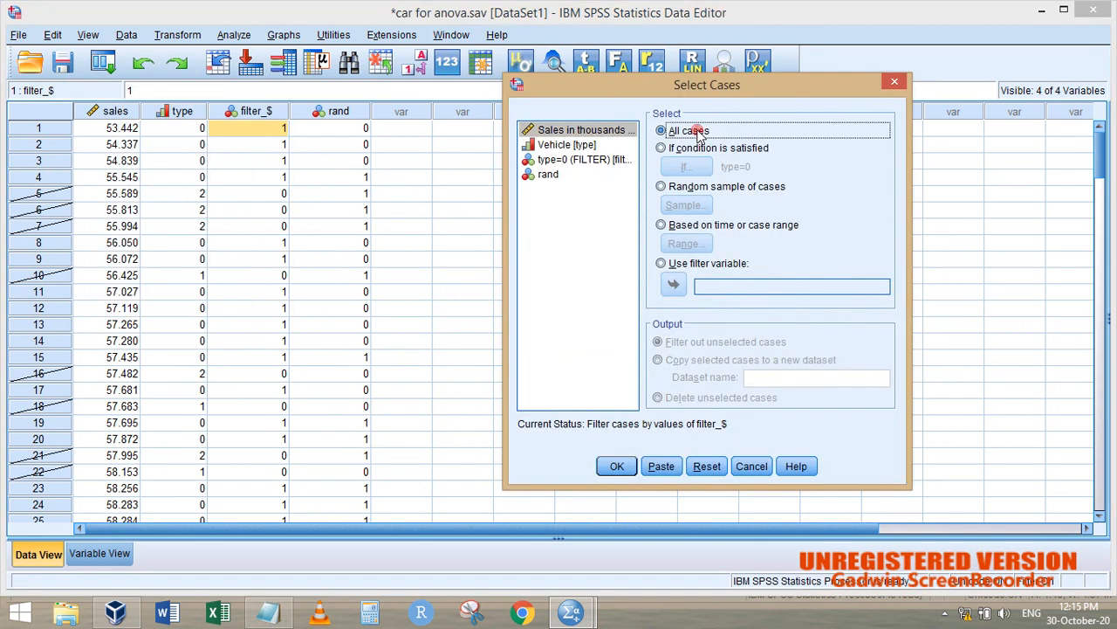
left_click(707, 467)
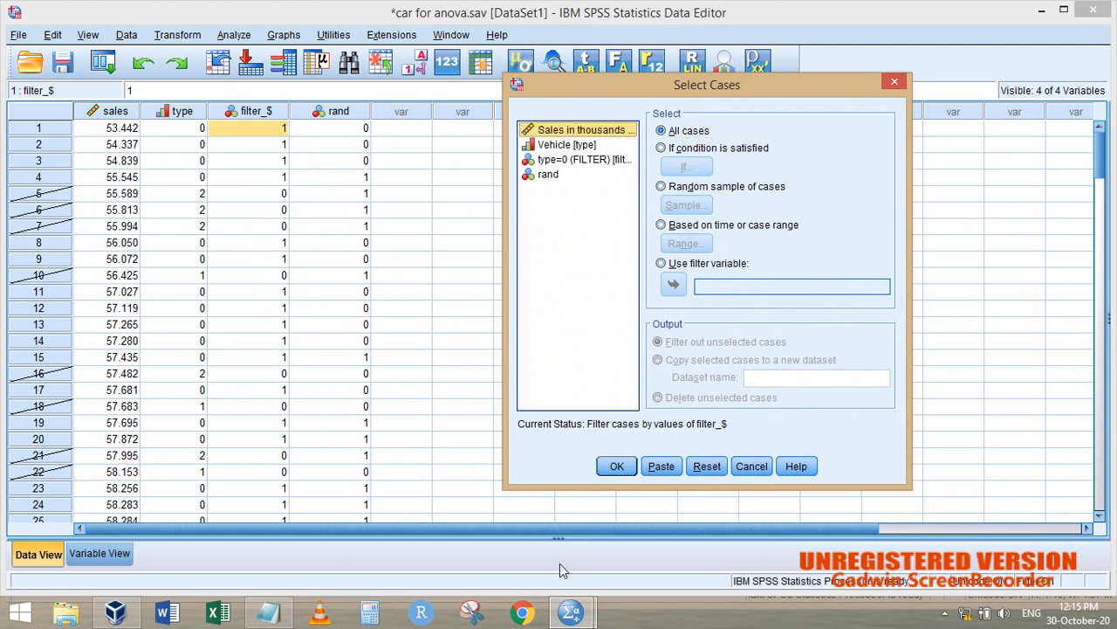
left_click(614, 465)
Return to the Data Editor and delete the filter_$ variable from the dataset.
key("alt+Tab")
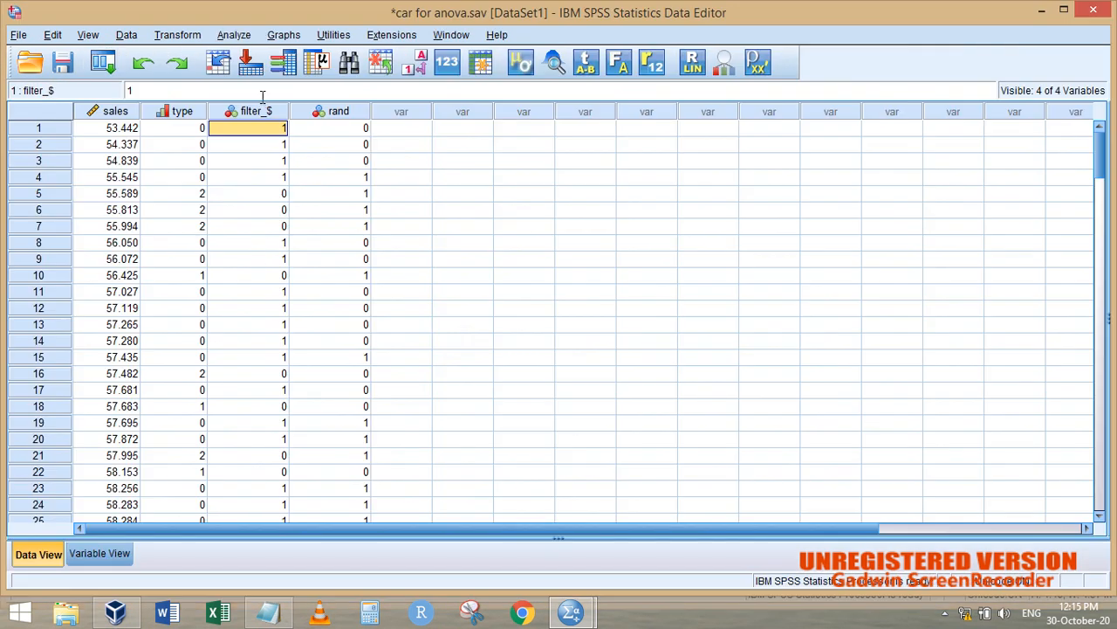
left_click(262, 109)
key("Delete")
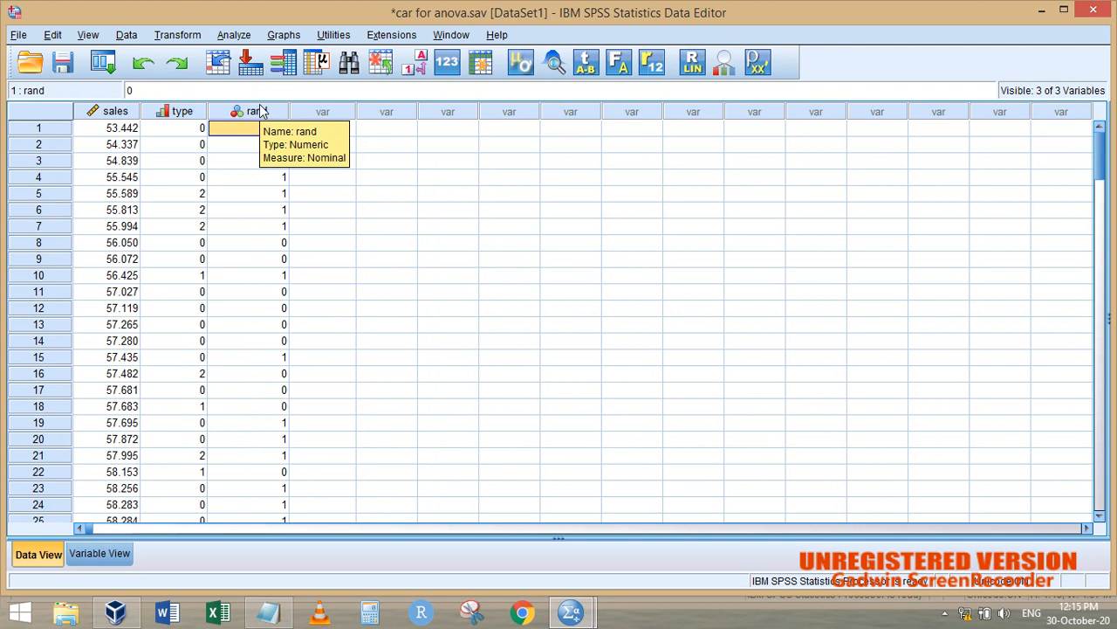
Compare the type and rand values in rows 5, 10, 1 and 4 to see which vehicles need a new code.
left_click(200, 193)
left_click(319, 197)
left_click(316, 194)
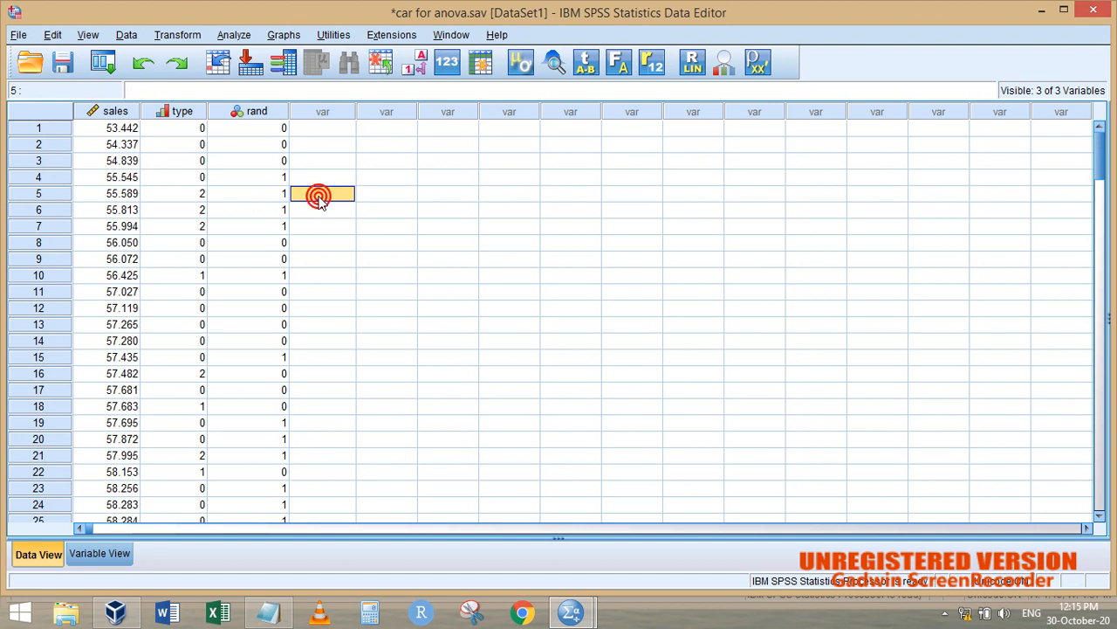
left_click(192, 278)
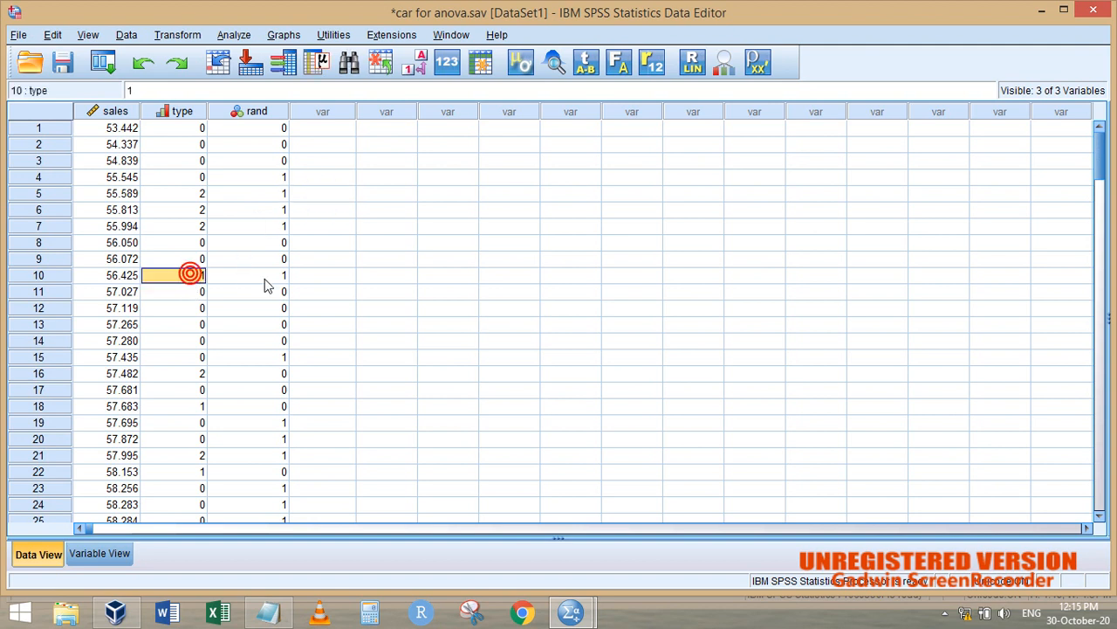
left_click(322, 275)
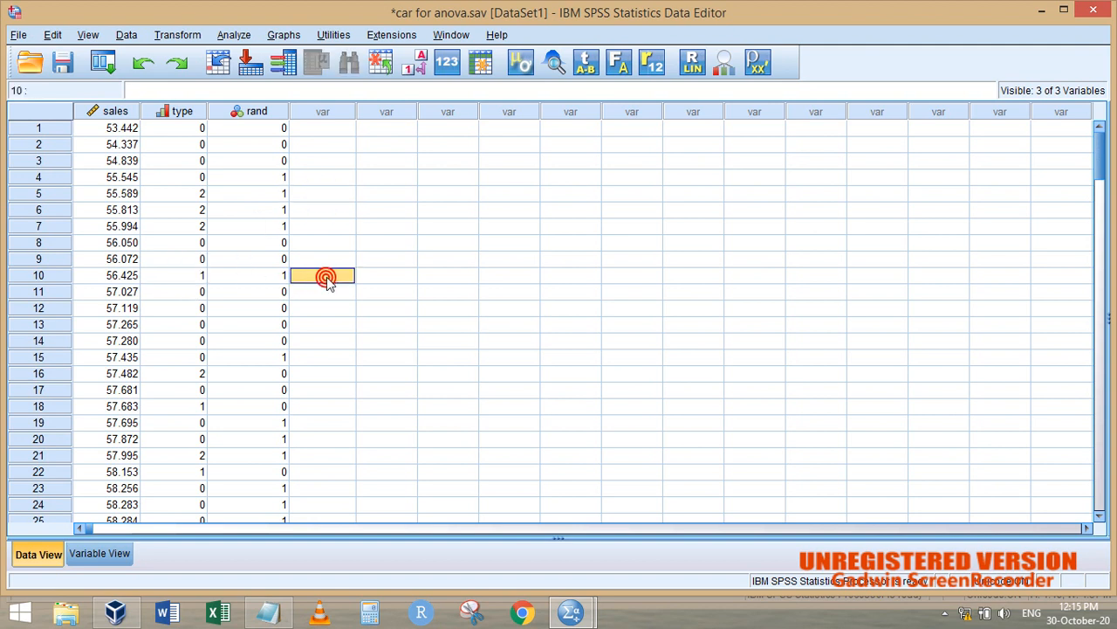
left_click(201, 130)
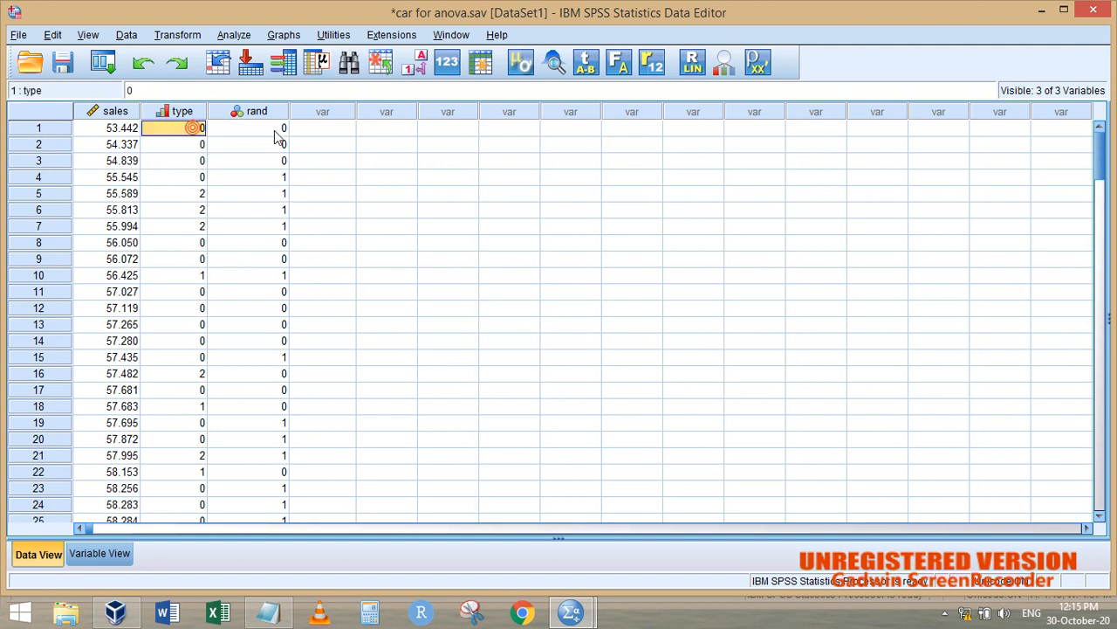
left_click(183, 177)
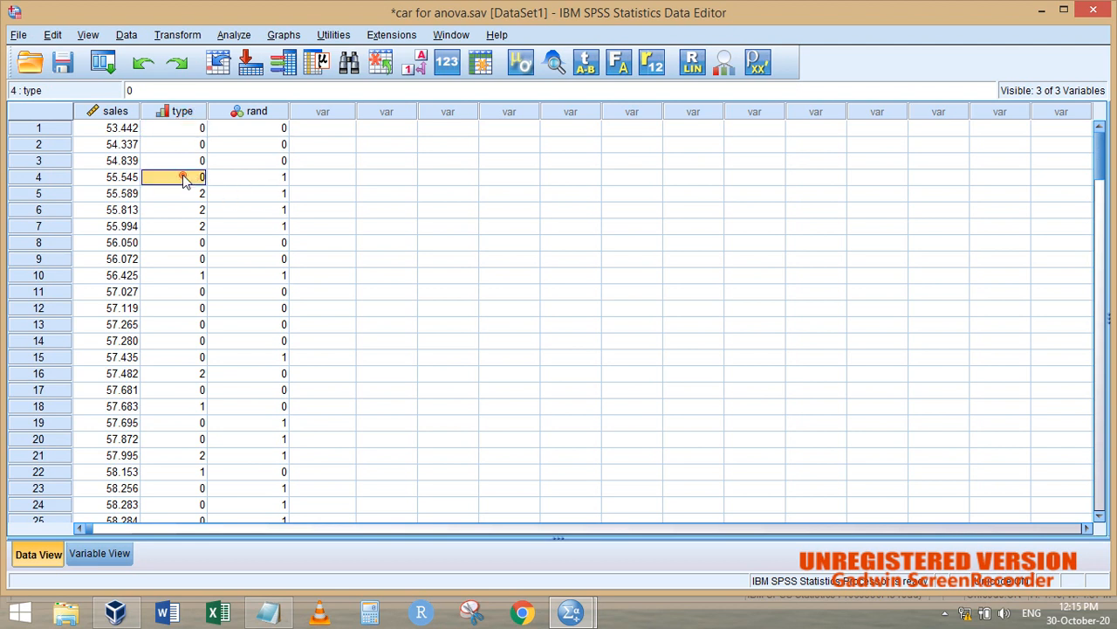
left_click(273, 179)
left_click(323, 183)
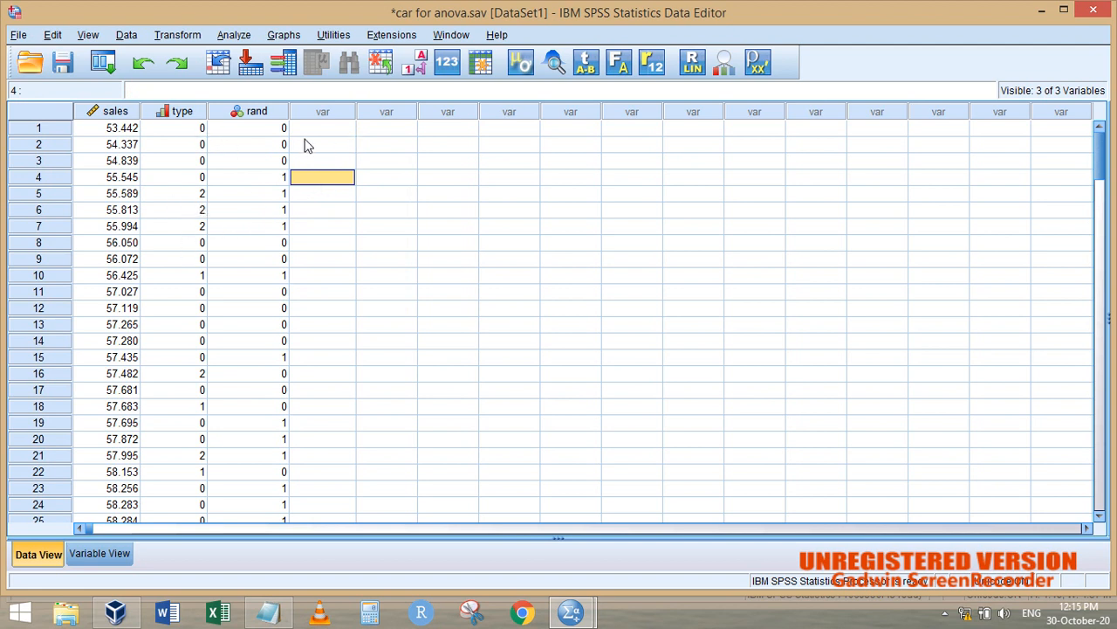
Reset the Compute Variable settings and define the target variable veh with the numeric expression 3.
left_click(177, 37)
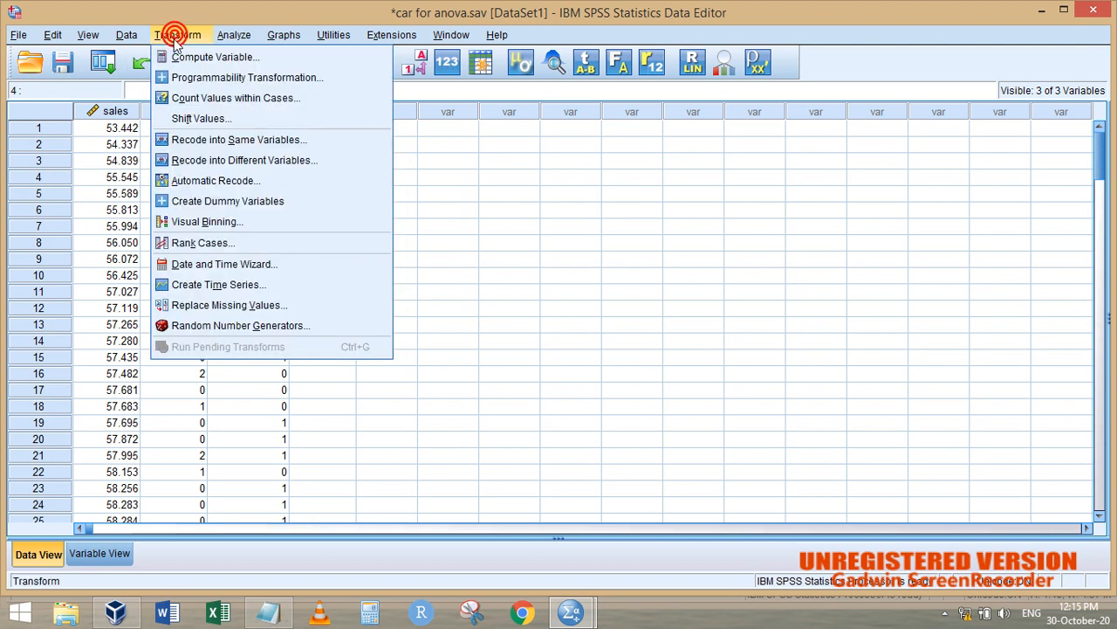
left_click(524, 310)
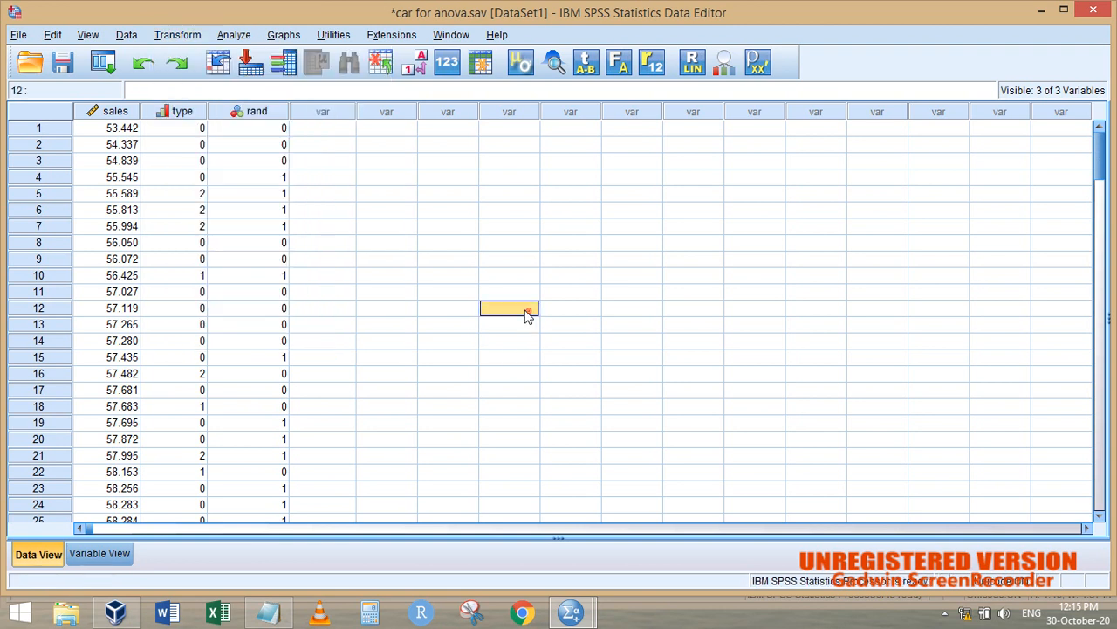
left_click(185, 35)
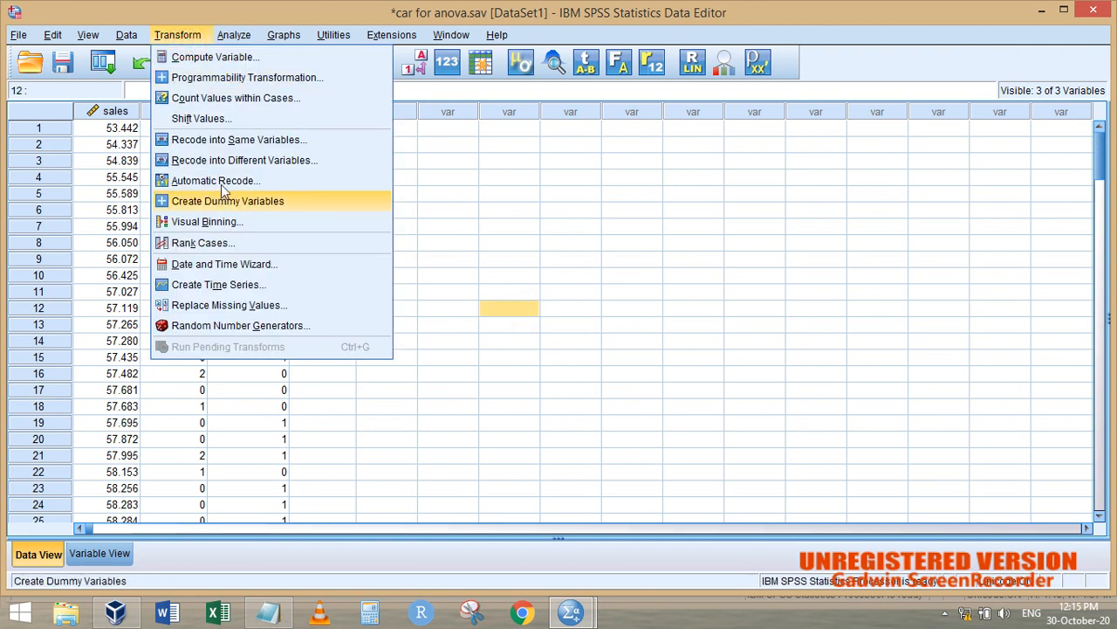
left_click(224, 58)
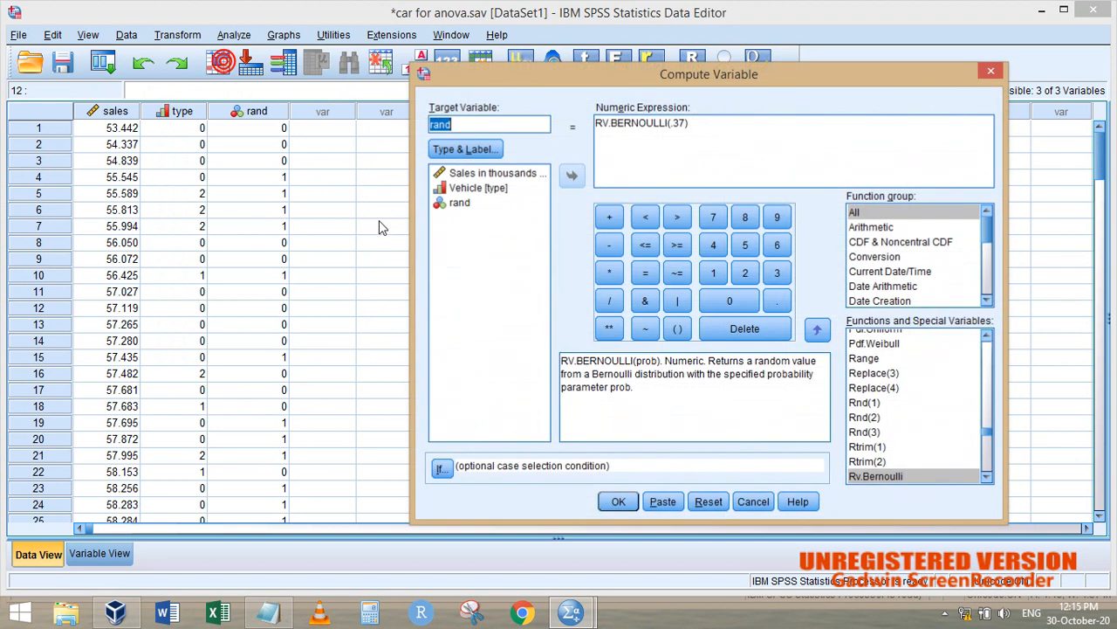
type("veh")
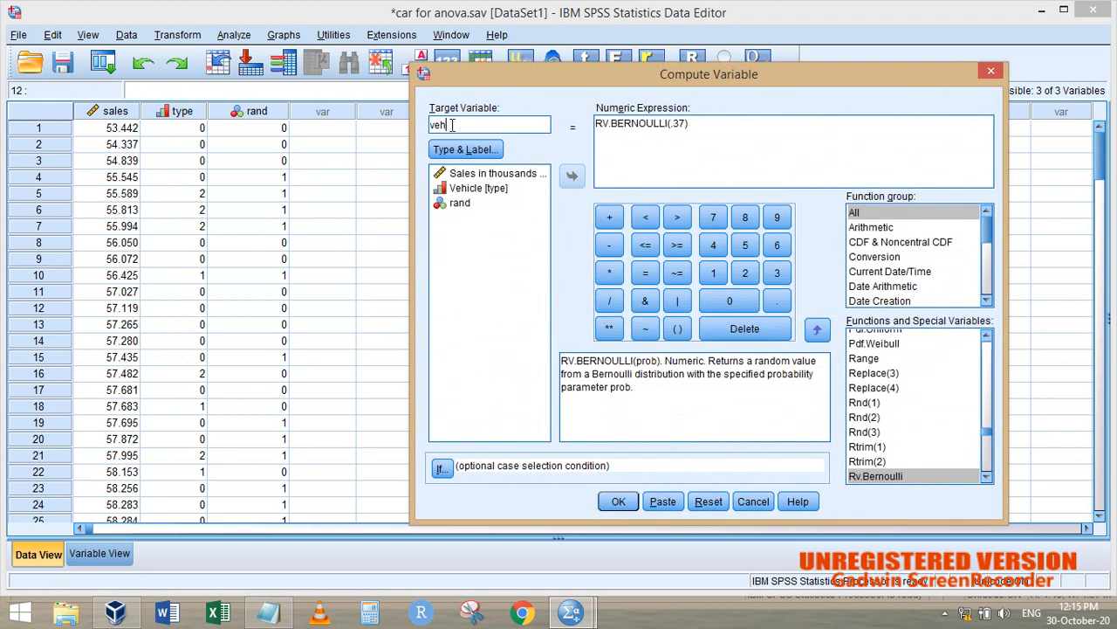
left_click(708, 502)
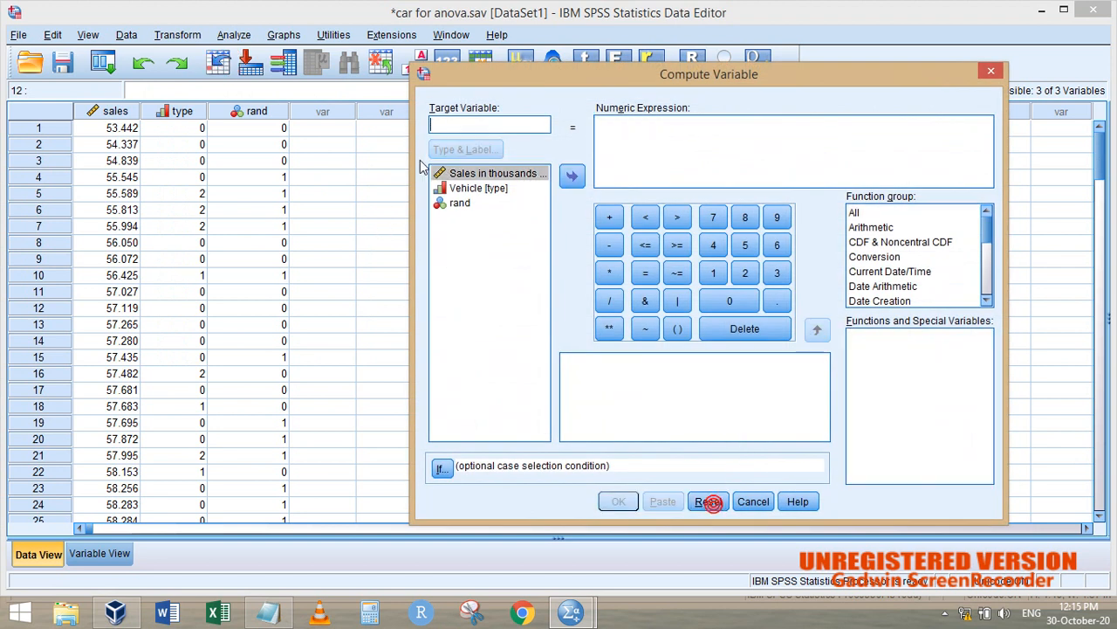
left_click(476, 124)
type("veh")
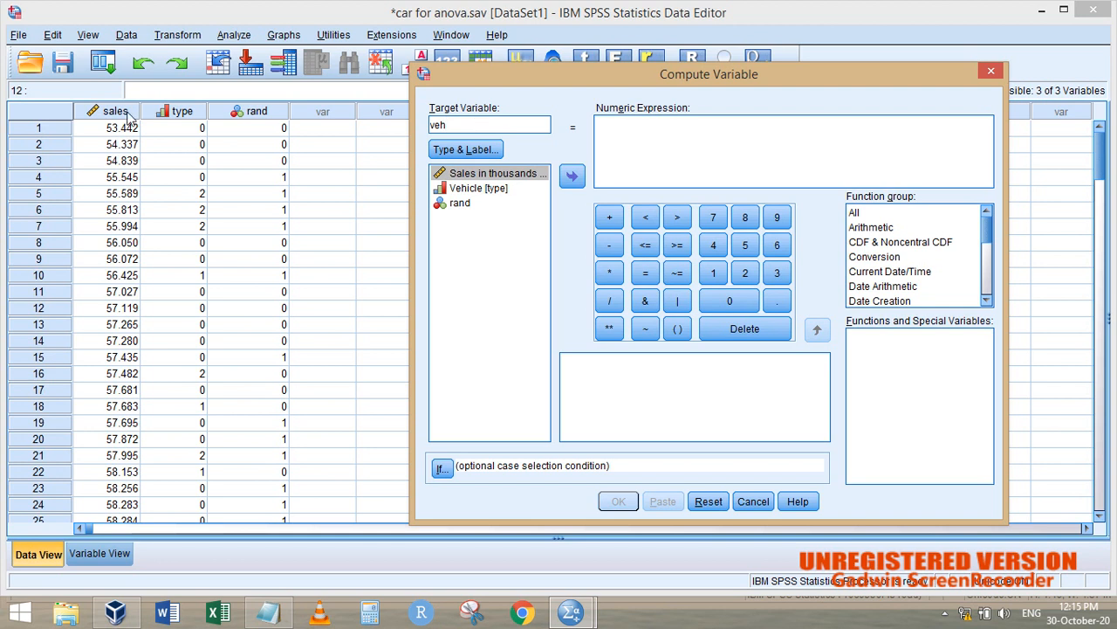
left_click(615, 130)
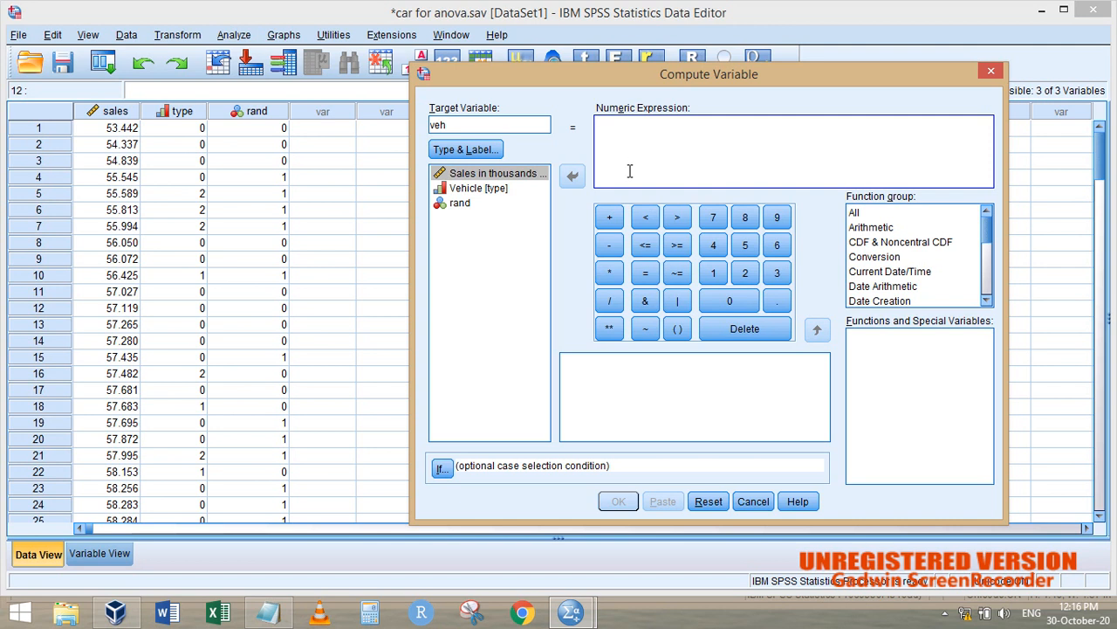
type("3")
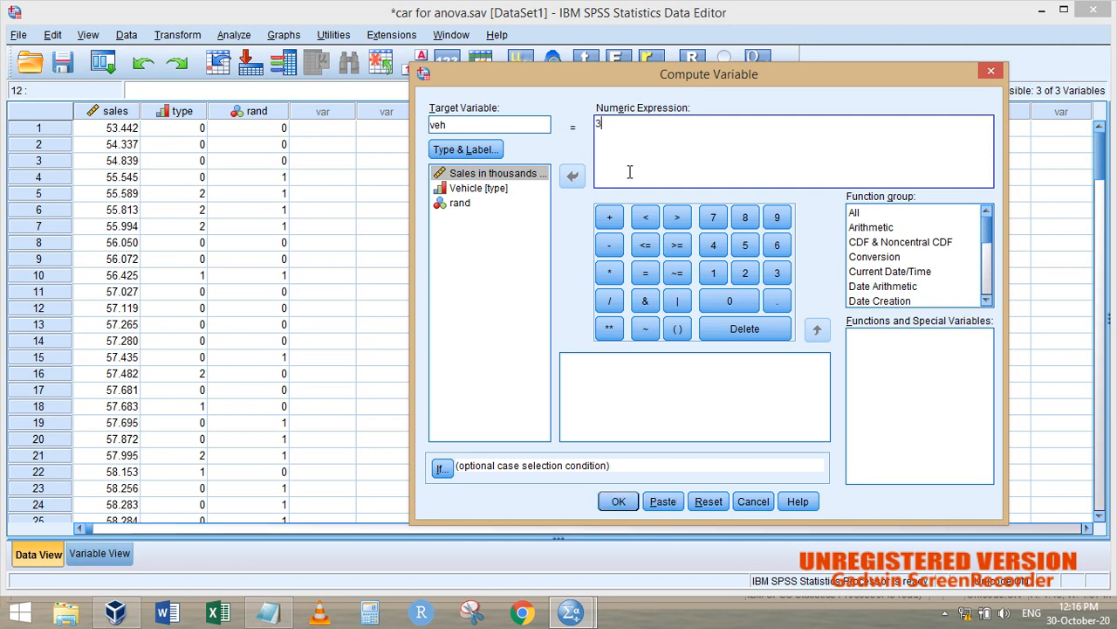
Restrict the veh computation to cases satisfying type=0 & rand=1, run it, and return to the Data Editor.
left_click(442, 469)
left_click(600, 90)
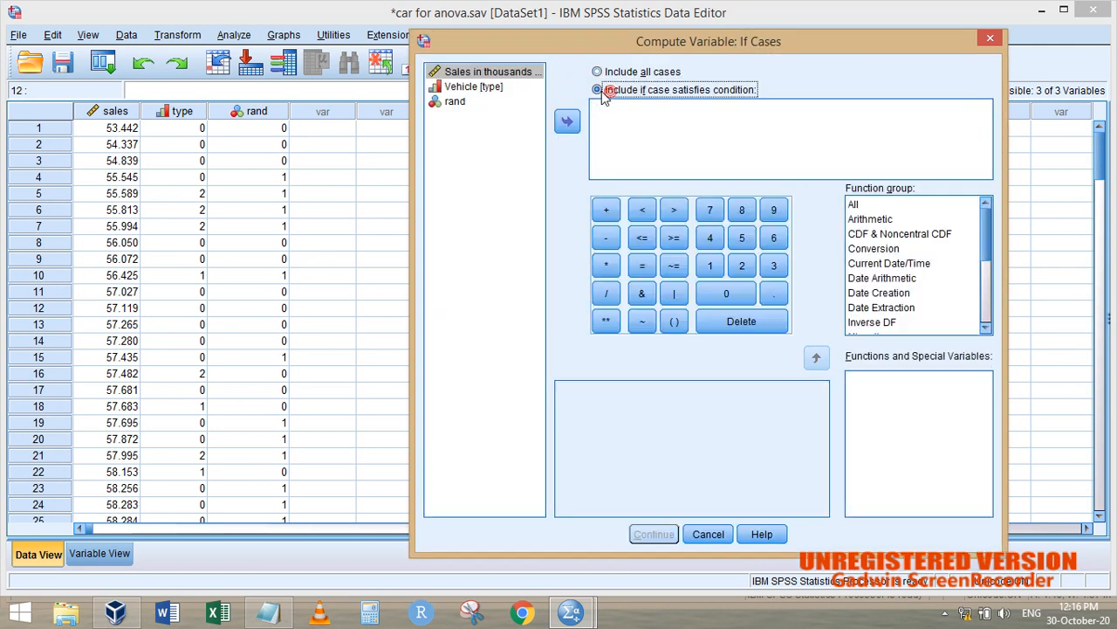
left_click(473, 87)
left_click(569, 122)
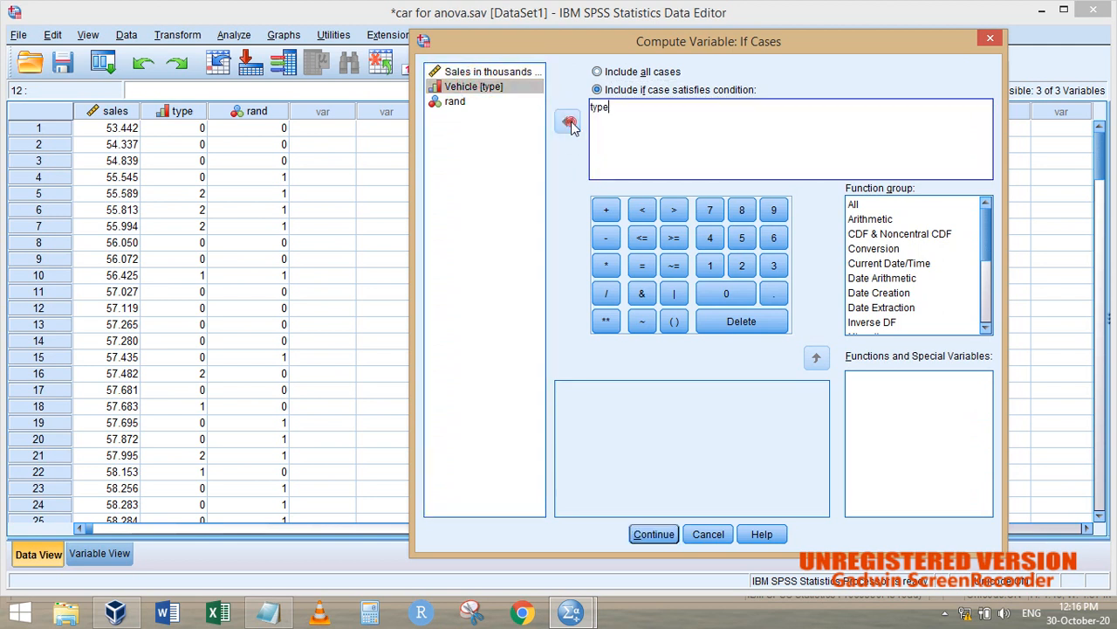
type("=9")
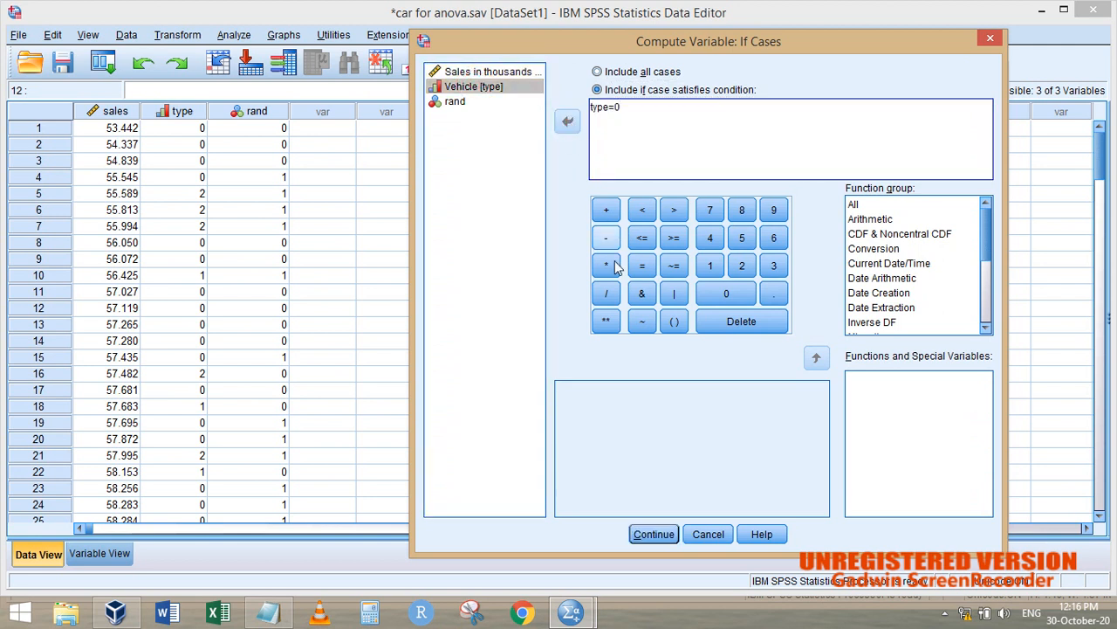
left_click(641, 294)
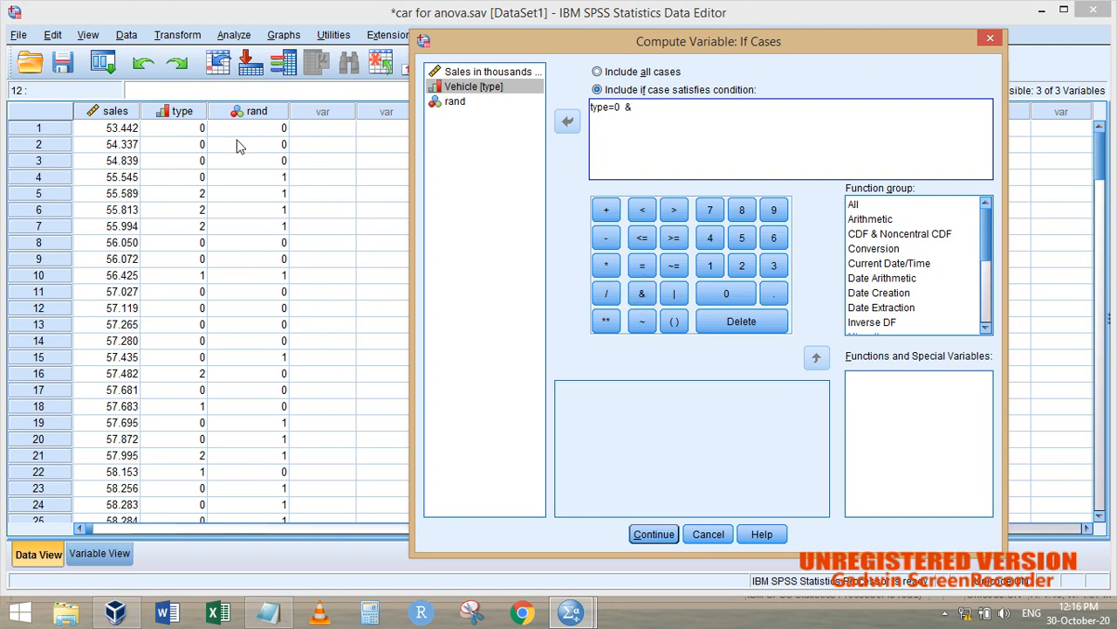
left_click(456, 102)
left_click(567, 122)
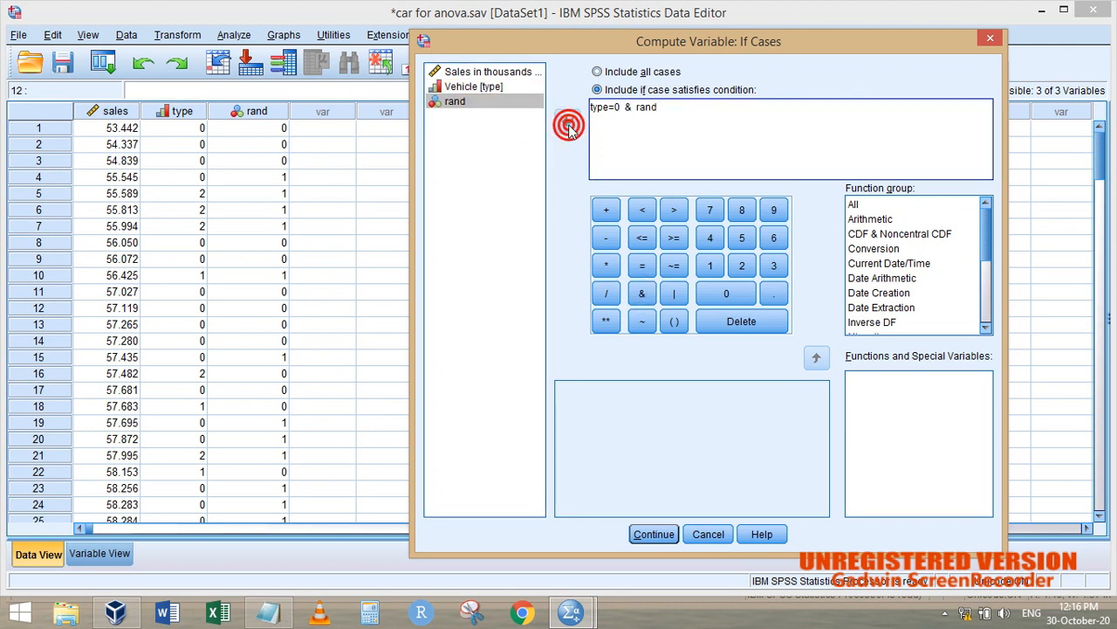
type("=1")
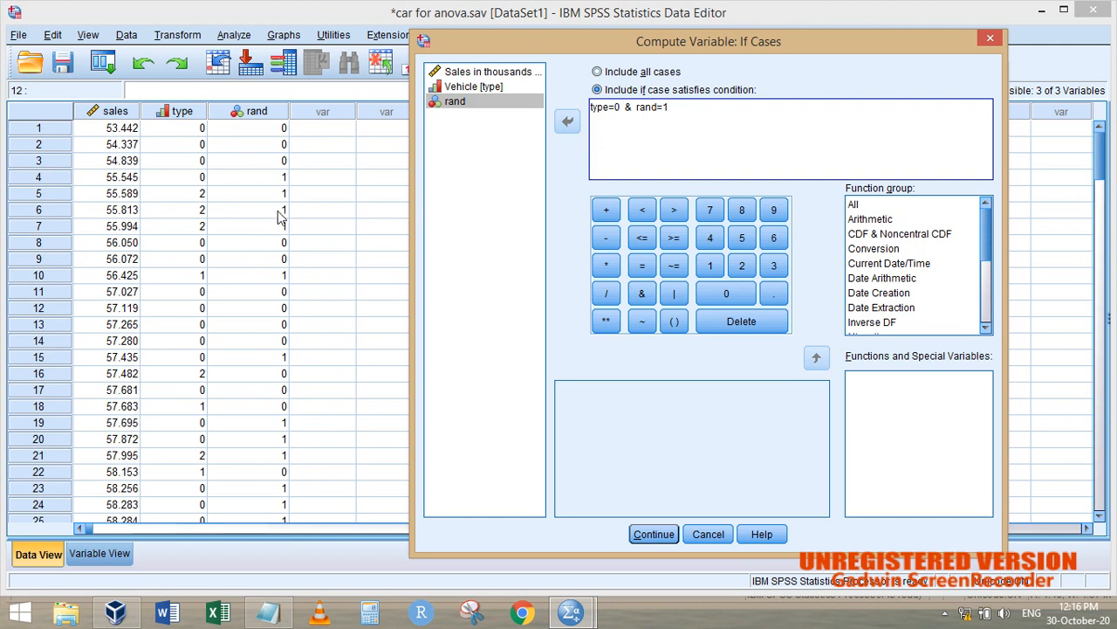
left_click(653, 534)
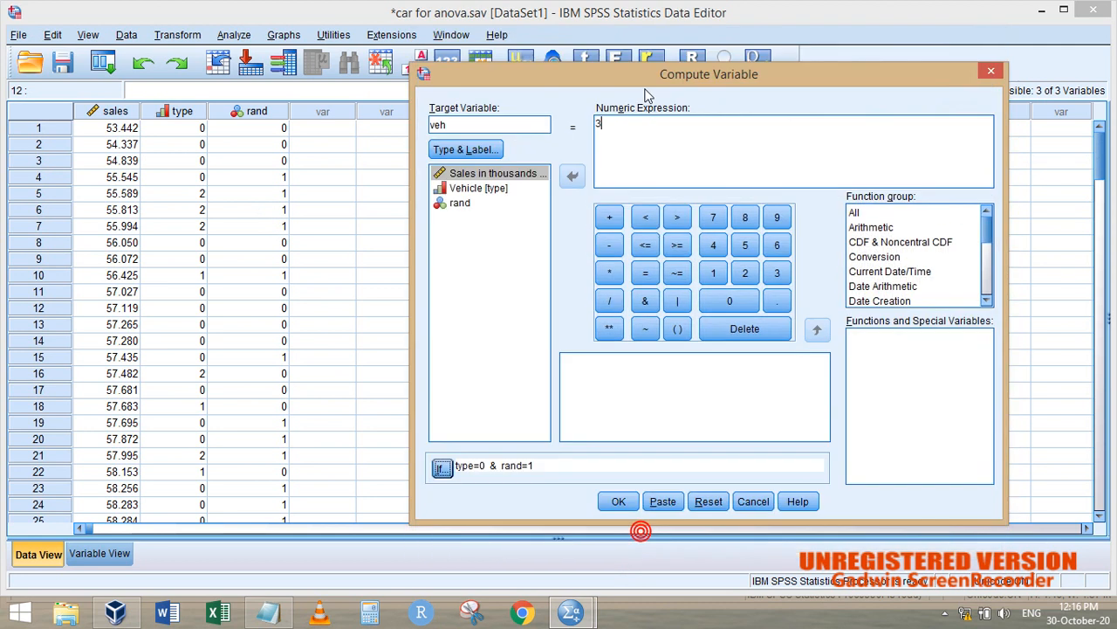
left_click(618, 501)
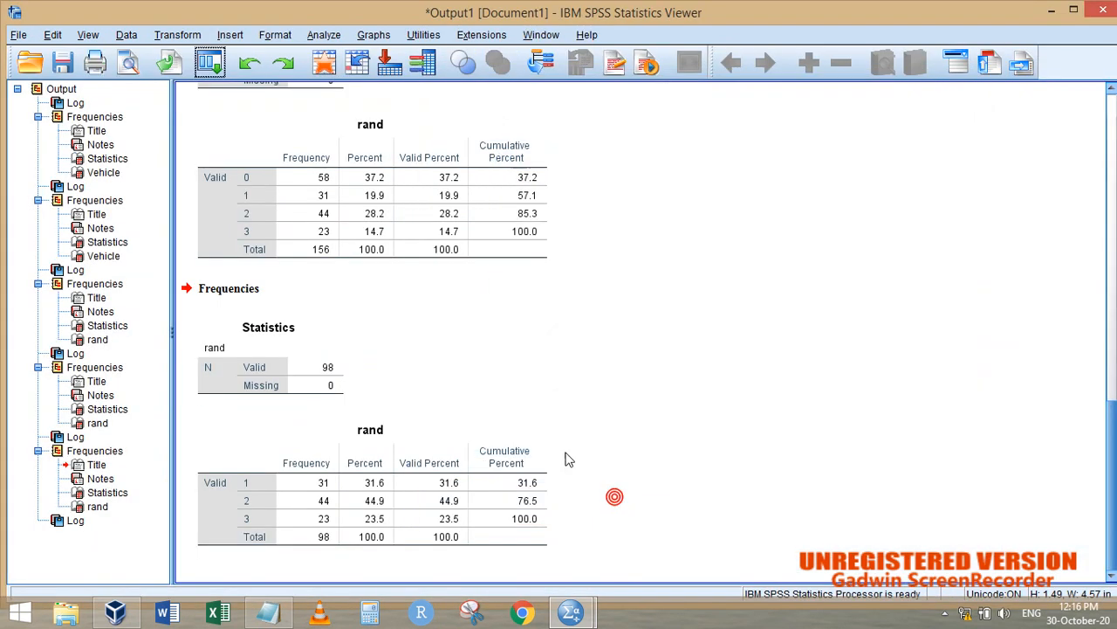
key("alt+Tab")
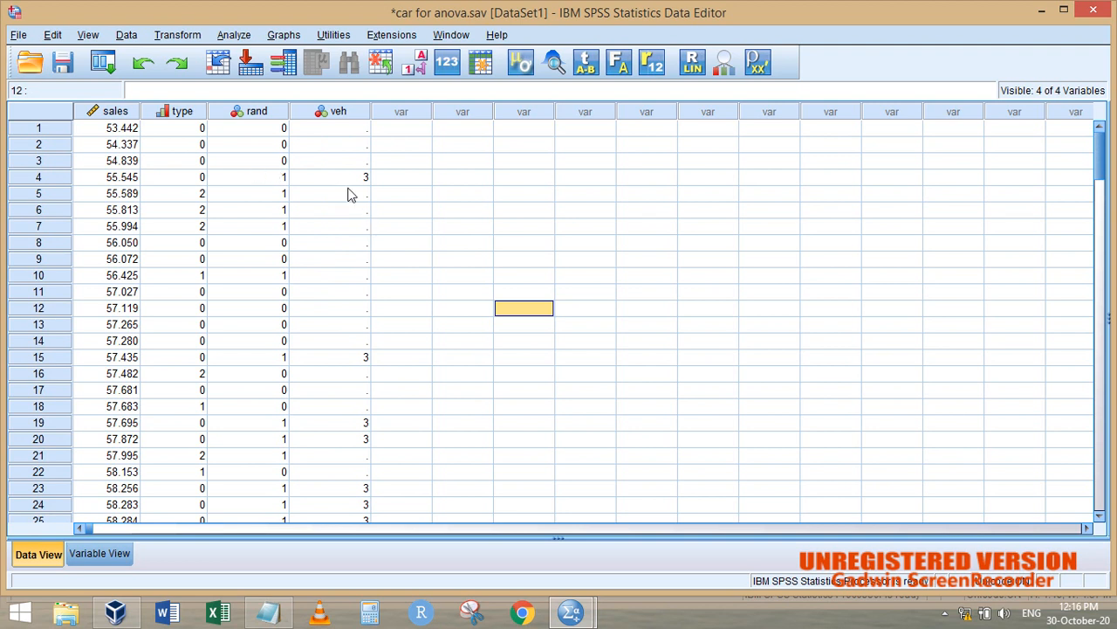
Set up Recode into Same Variables for veh and remove the old 0 to 2 and 1 to 2 value mappings.
left_click(179, 35)
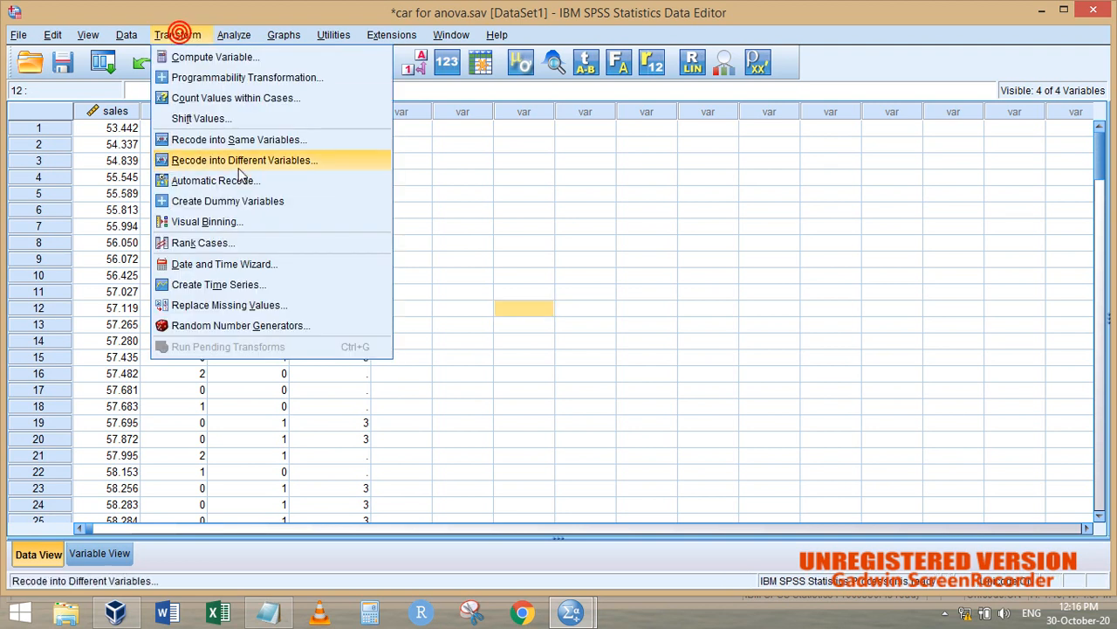
left_click(244, 144)
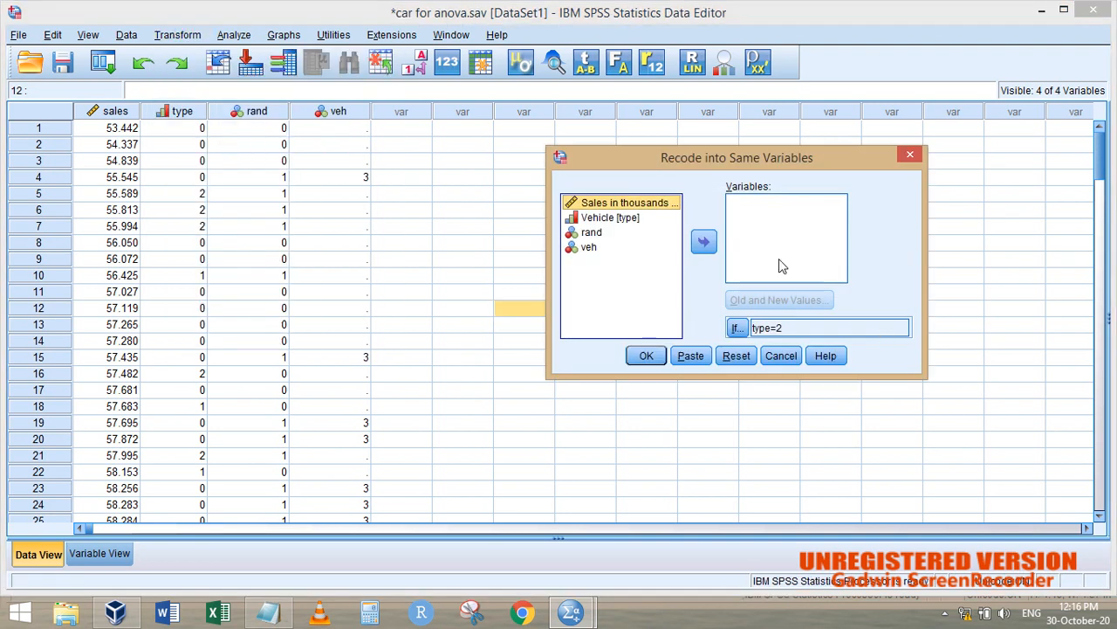
left_click(585, 247)
left_click(704, 242)
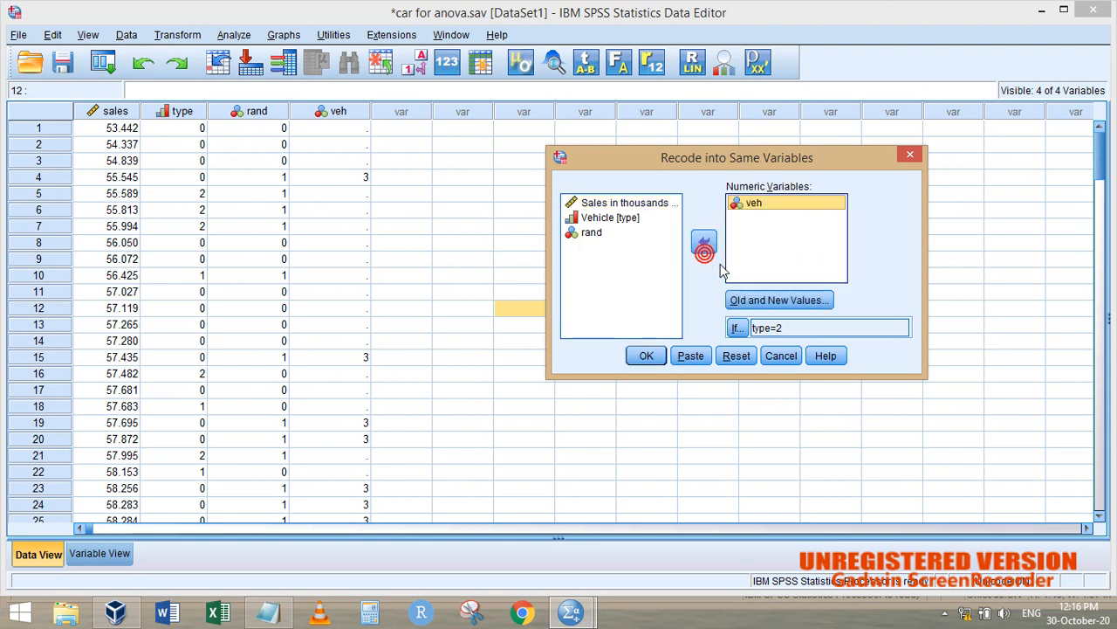
left_click(758, 301)
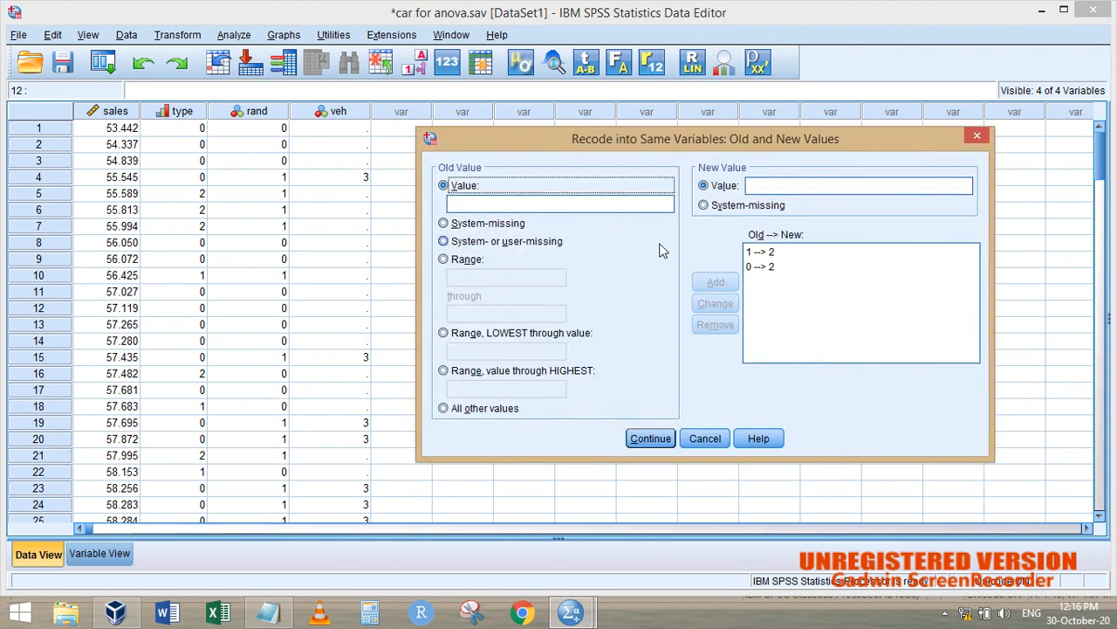
left_click(768, 266)
left_click(716, 325)
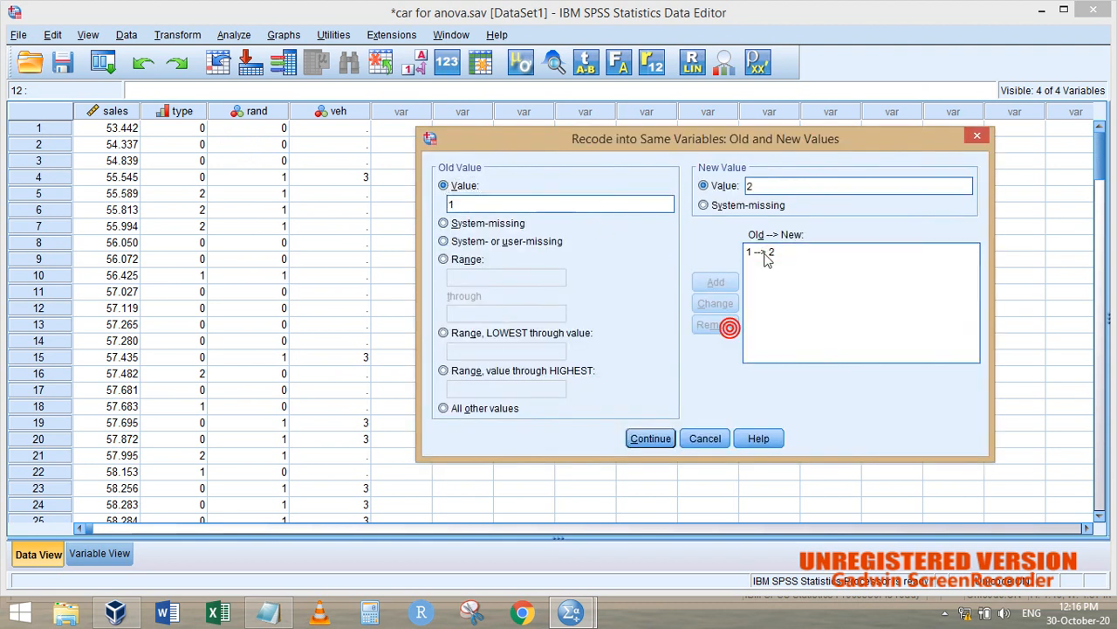
left_click(760, 251)
left_click(714, 324)
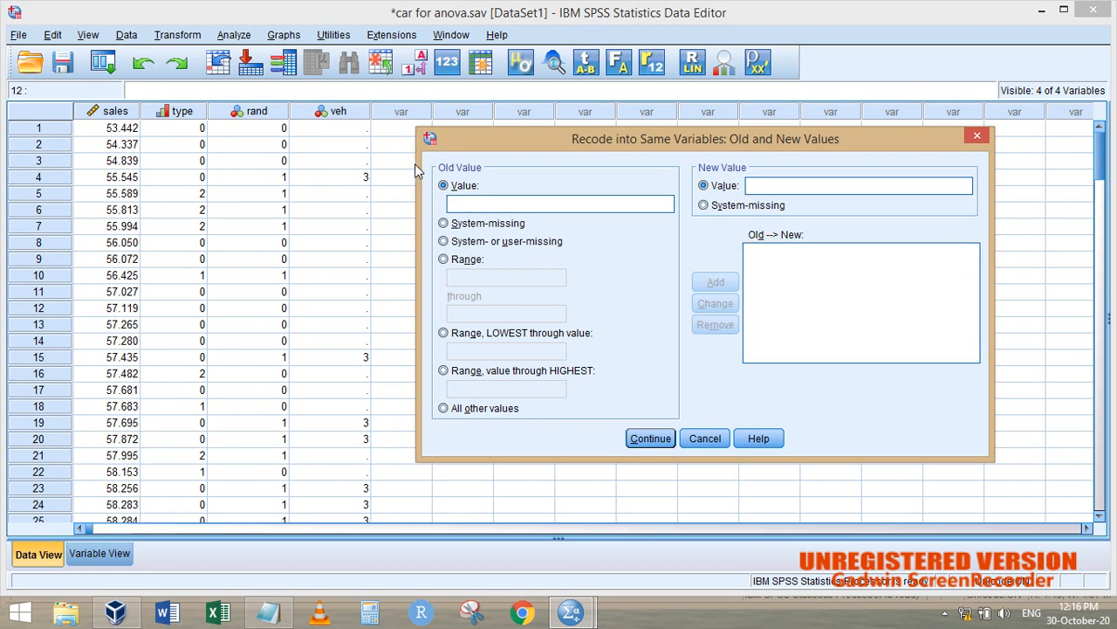
Add a mapping that recodes system-missing values of veh to 2.
left_click(482, 224)
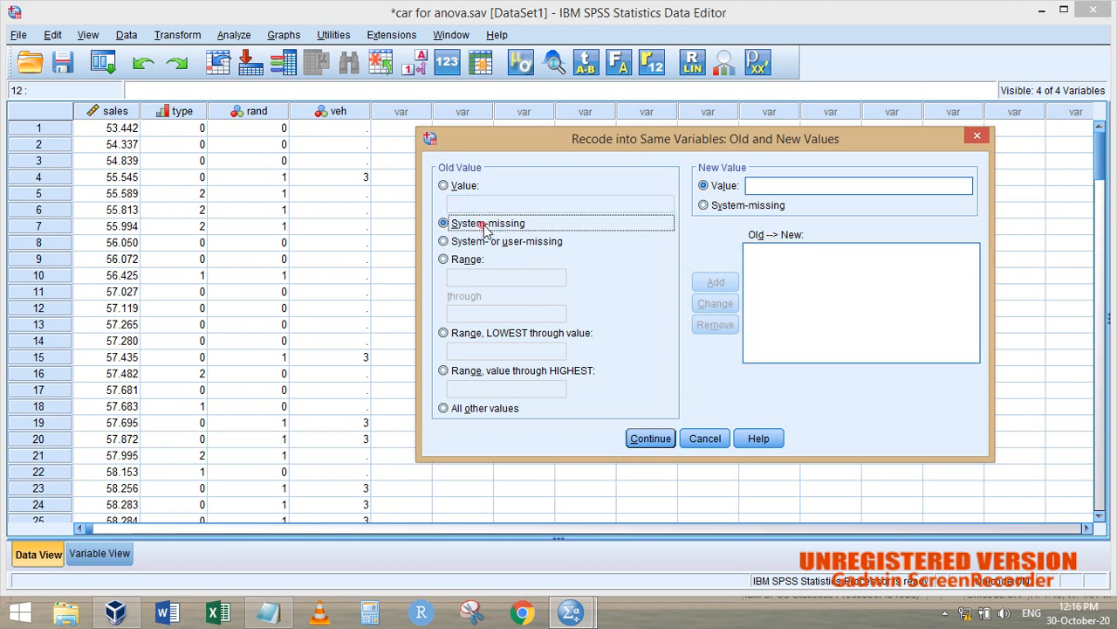
left_click(756, 185)
type("2")
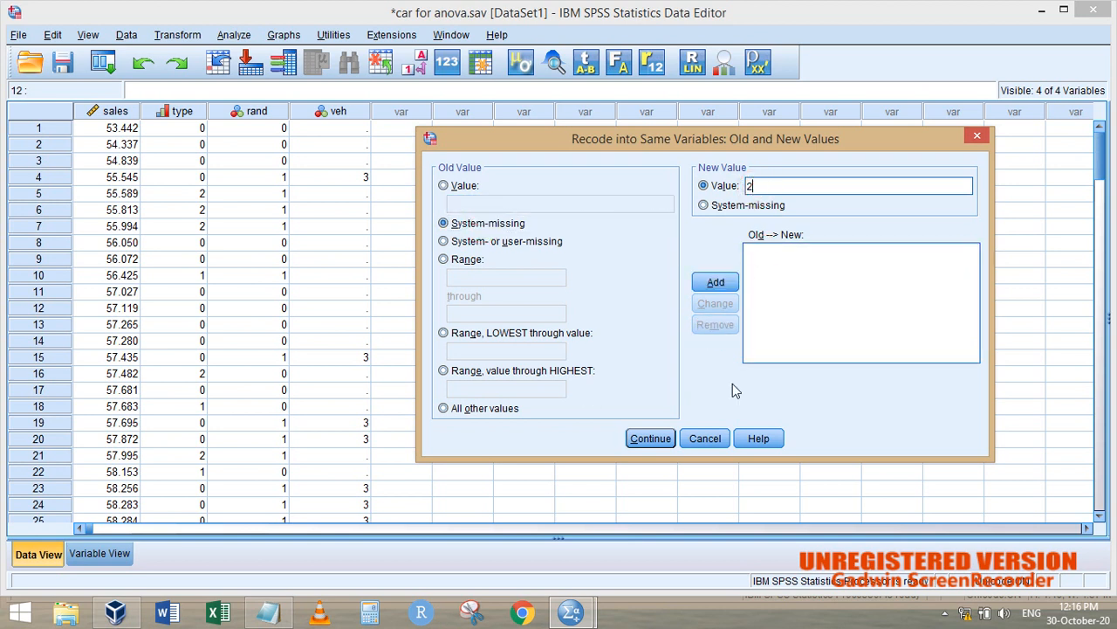
left_click(718, 284)
left_click(638, 441)
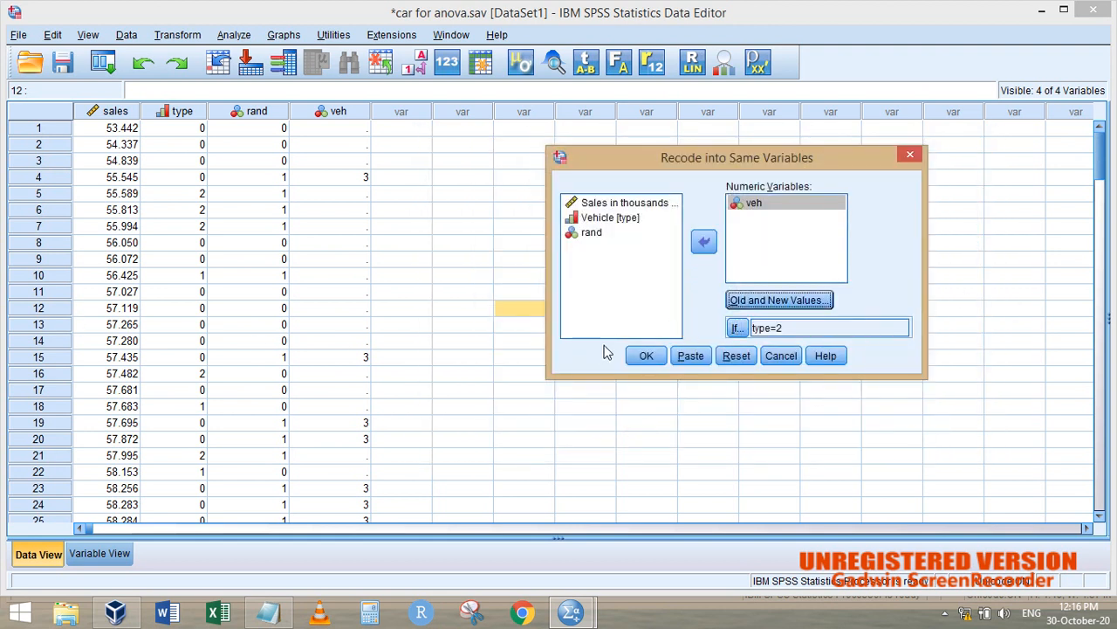
Check the type=2 case condition, run the veh recode with it, and return to the Data Editor.
left_click(738, 328)
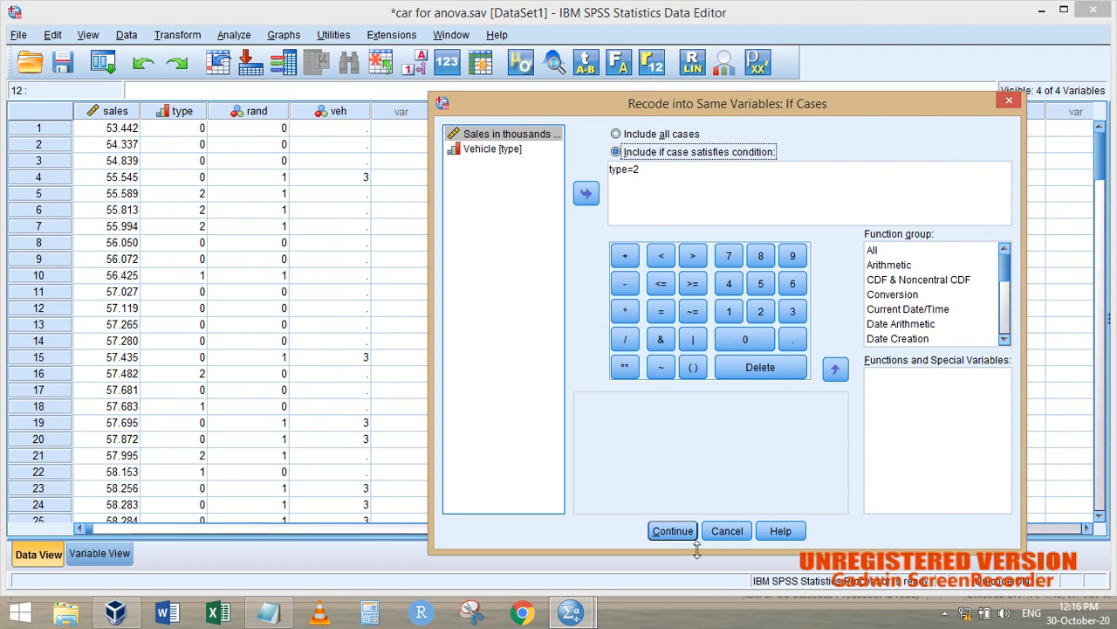
left_click(673, 530)
left_click(650, 356)
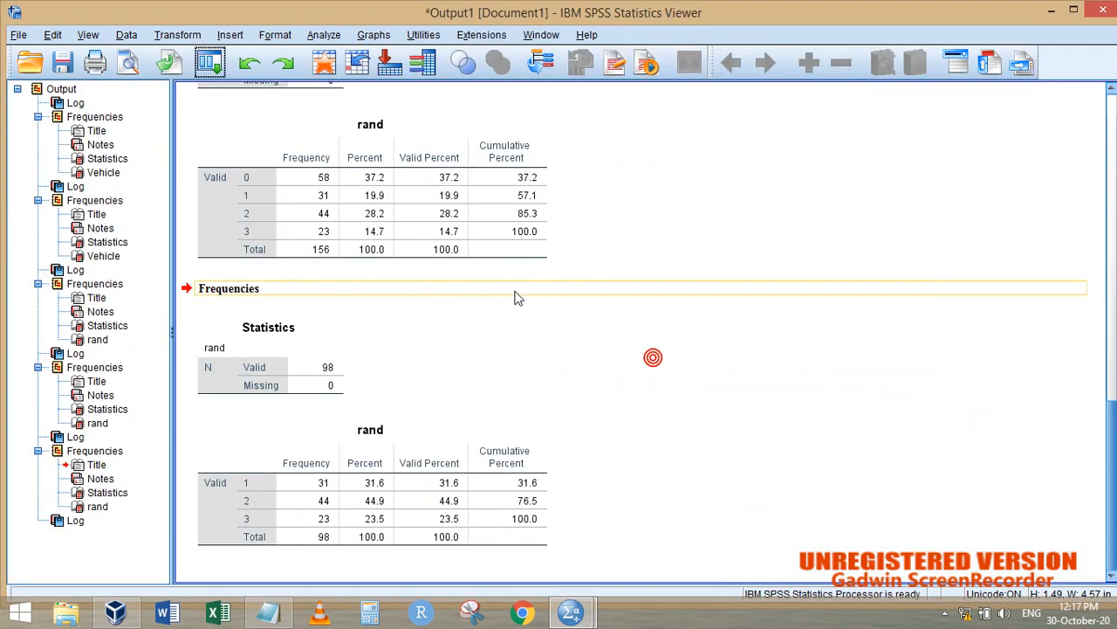
key("alt+Tab")
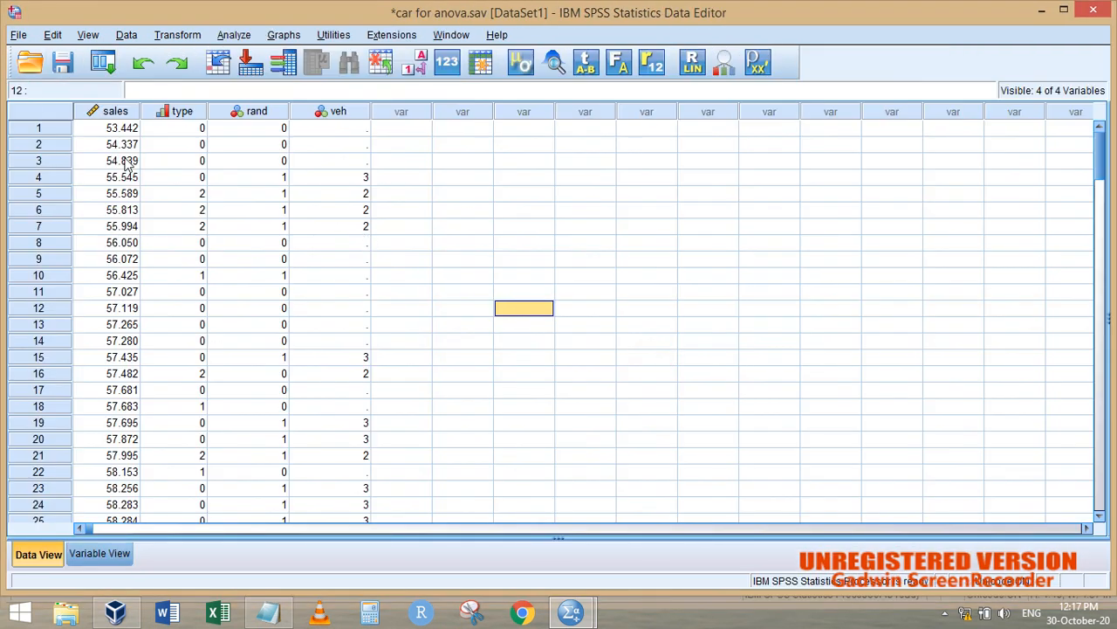
Check type and veh in row 10, and change the condition for recoding veh into the same variable to type=1.
left_click(198, 277)
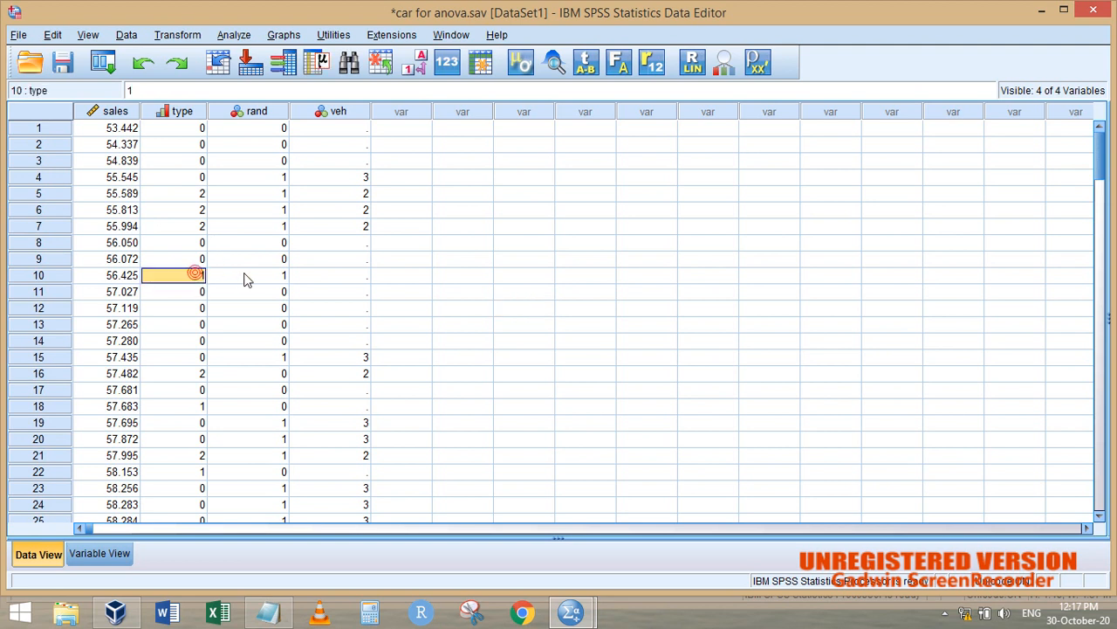
left_click(351, 276)
left_click(103, 63)
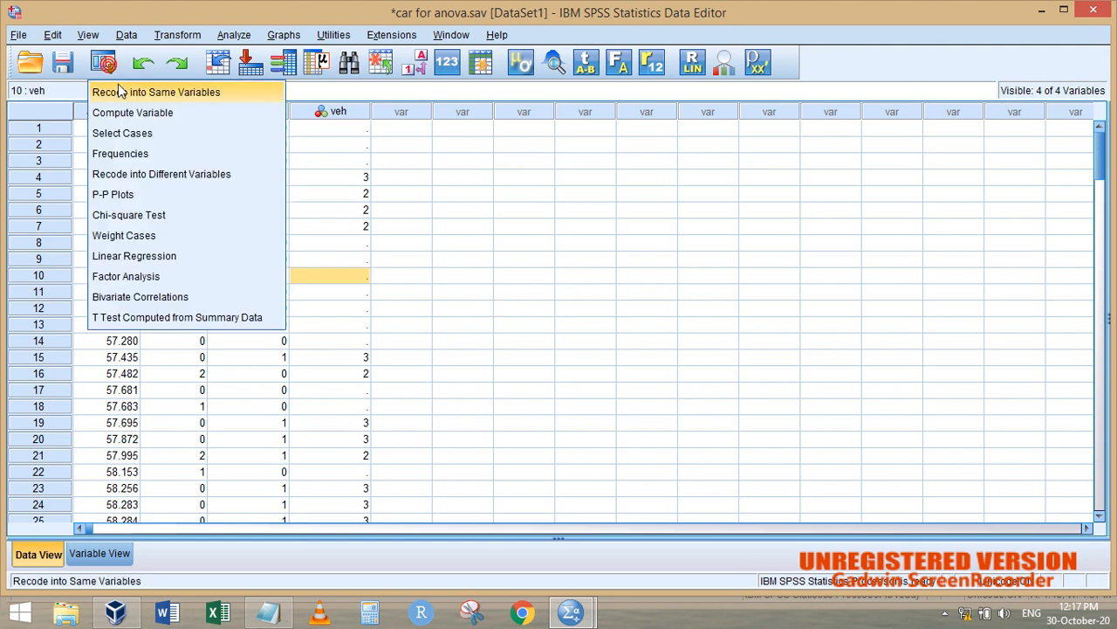
left_click(123, 92)
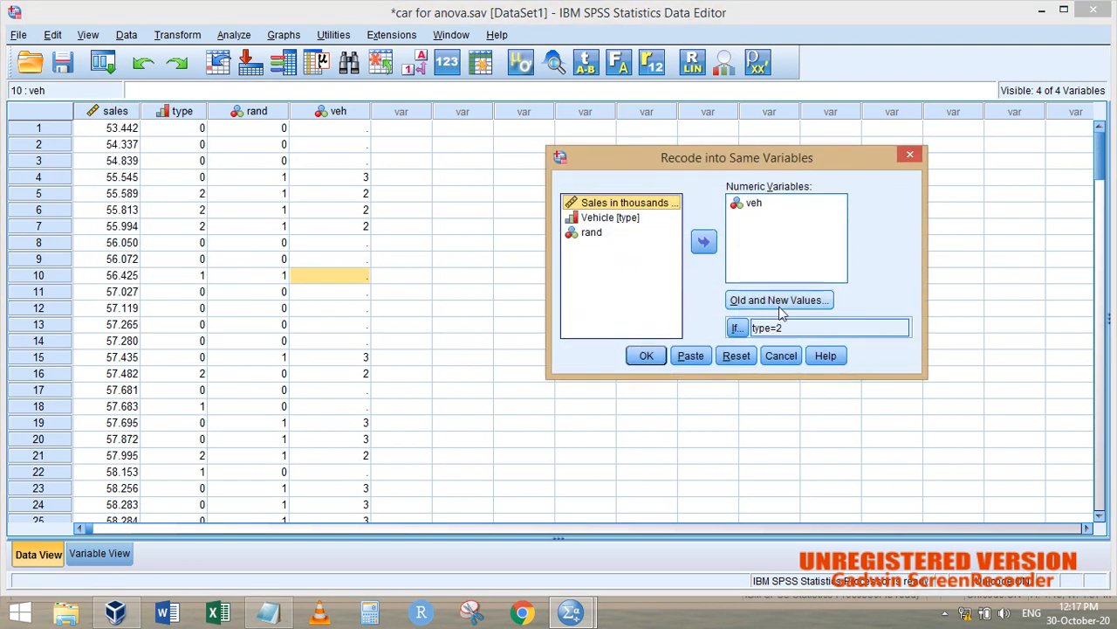
left_click(738, 328)
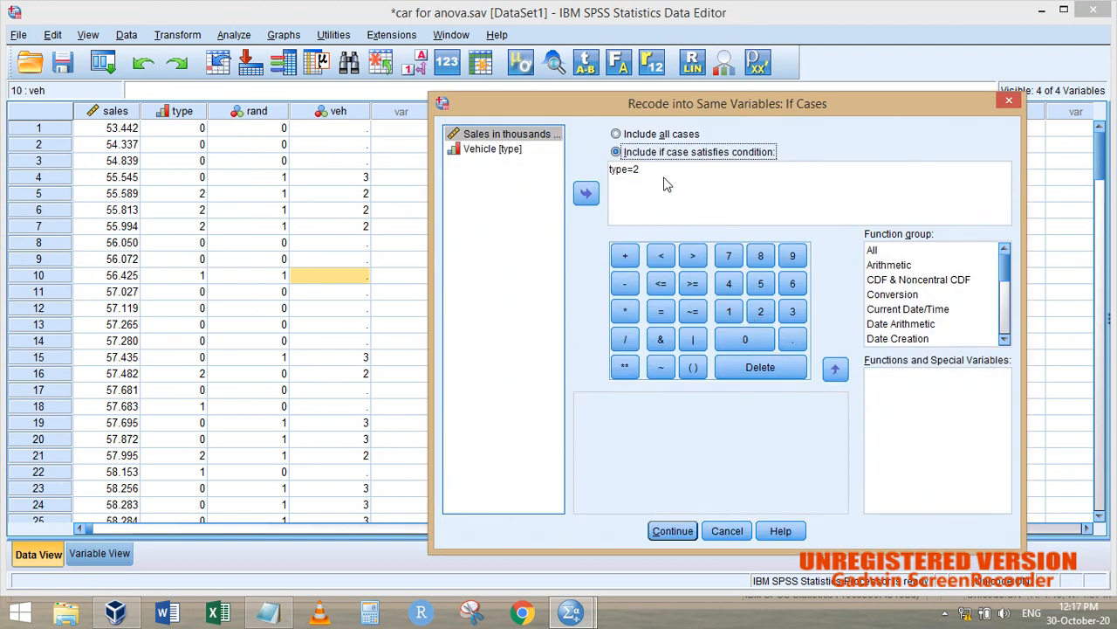
left_click(664, 182)
key("BackSpace")
type("1")
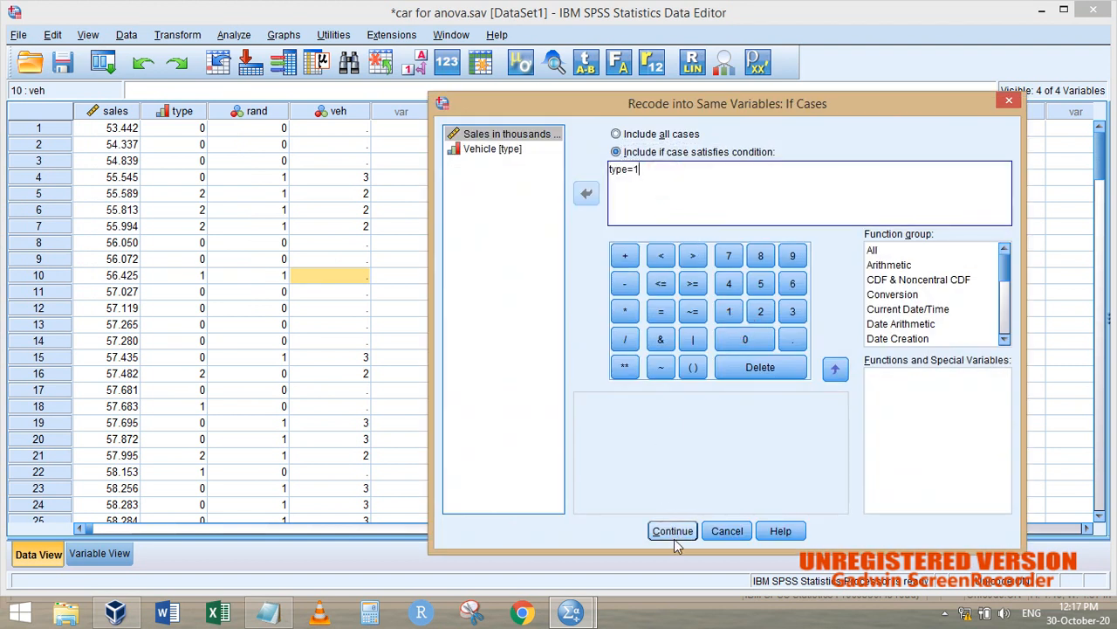
left_click(674, 534)
Change the new value for system-missing veh cases to 1 and run the recode.
left_click(778, 302)
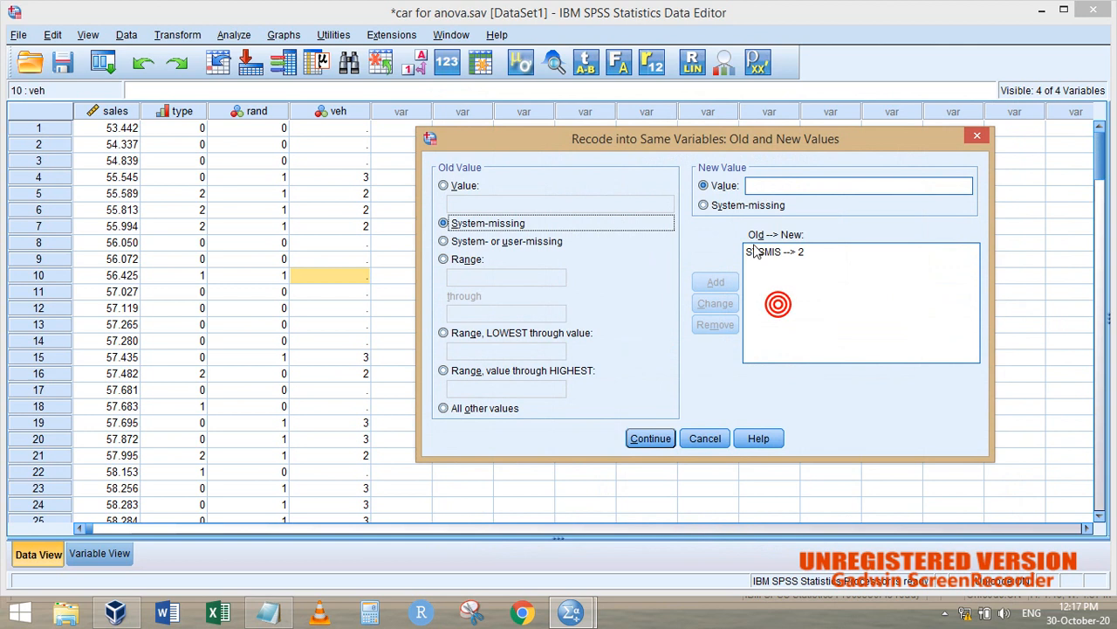
left_click(777, 251)
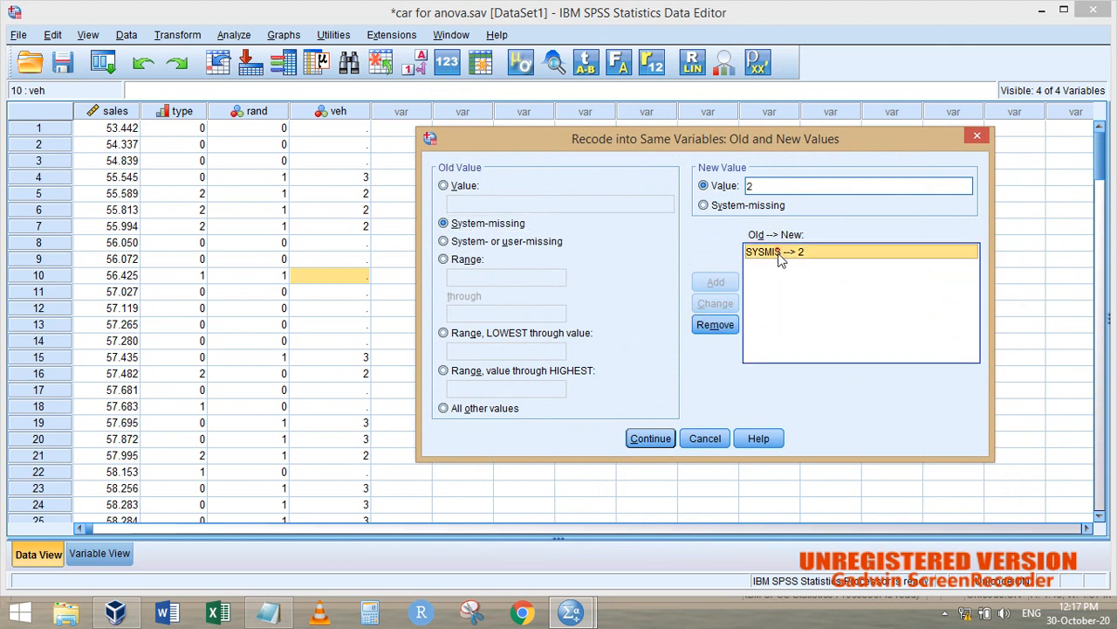
left_click(776, 186)
key("BackSpace")
type("1")
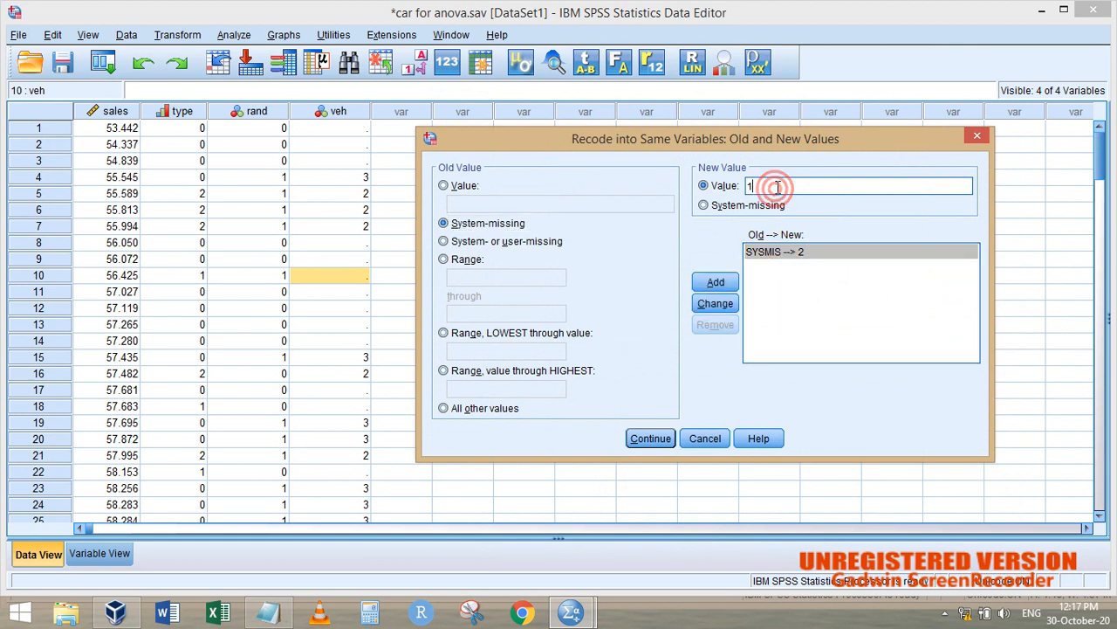
left_click(715, 305)
left_click(663, 440)
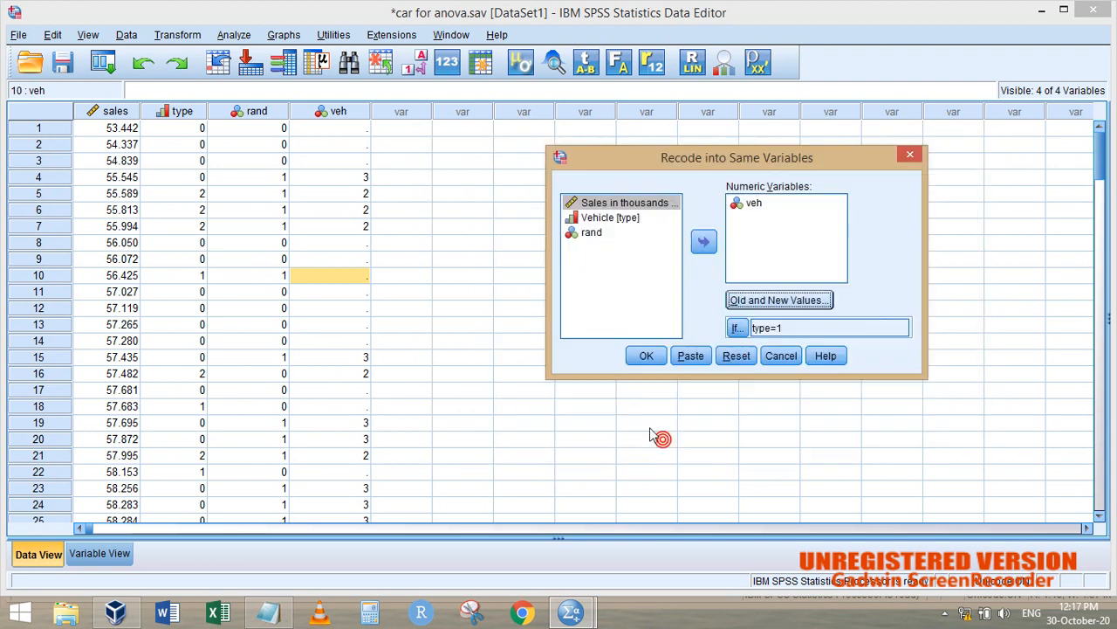
left_click(646, 355)
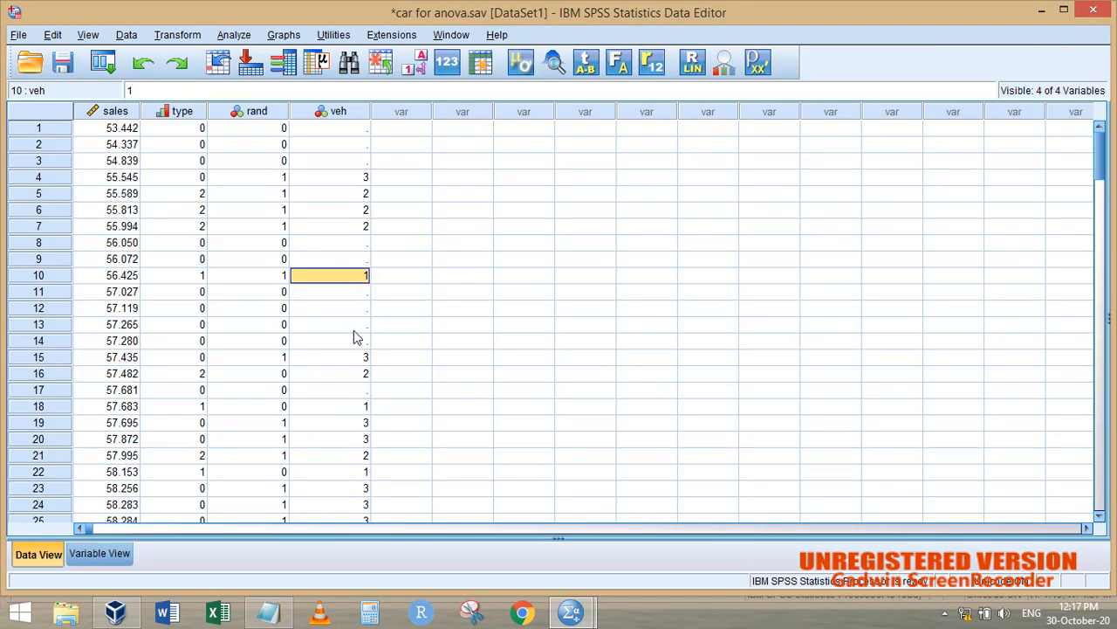
left_click(347, 146)
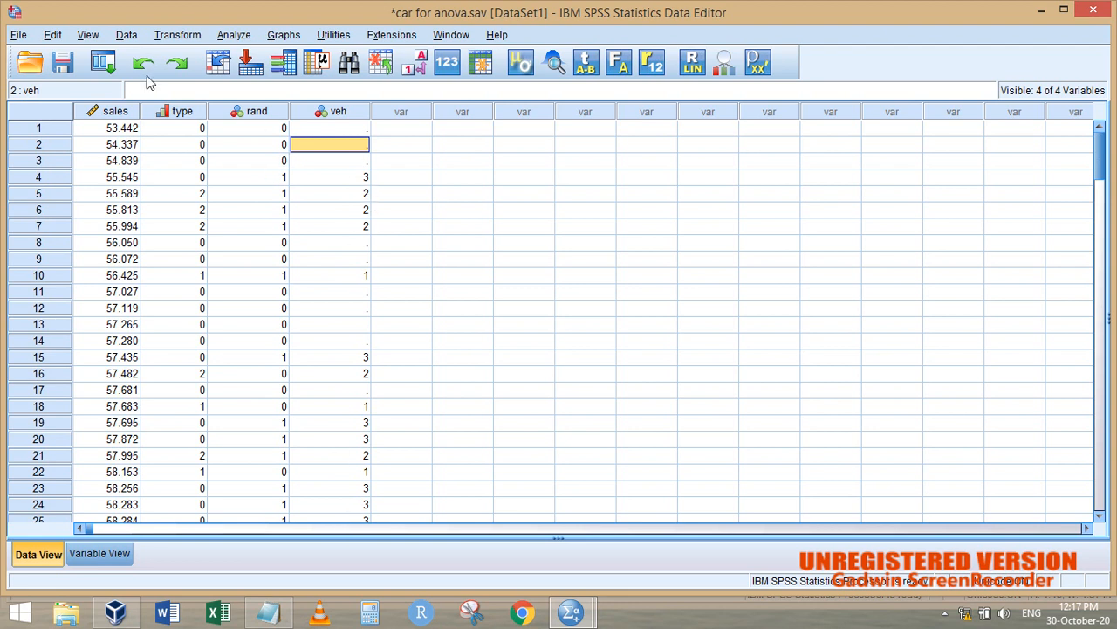
left_click(104, 66)
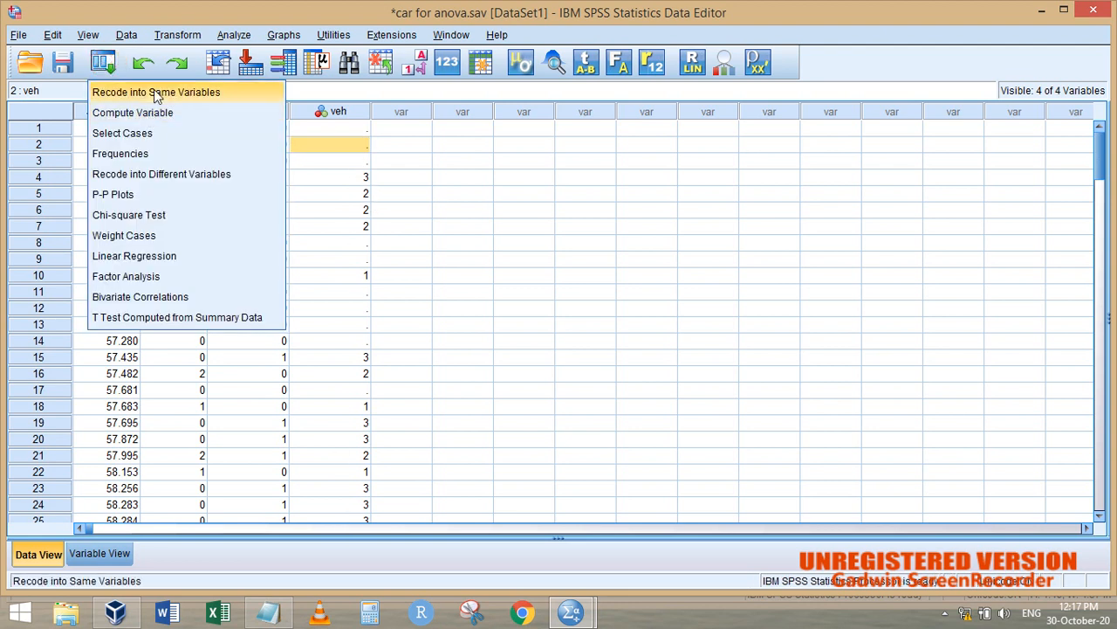
left_click(154, 91)
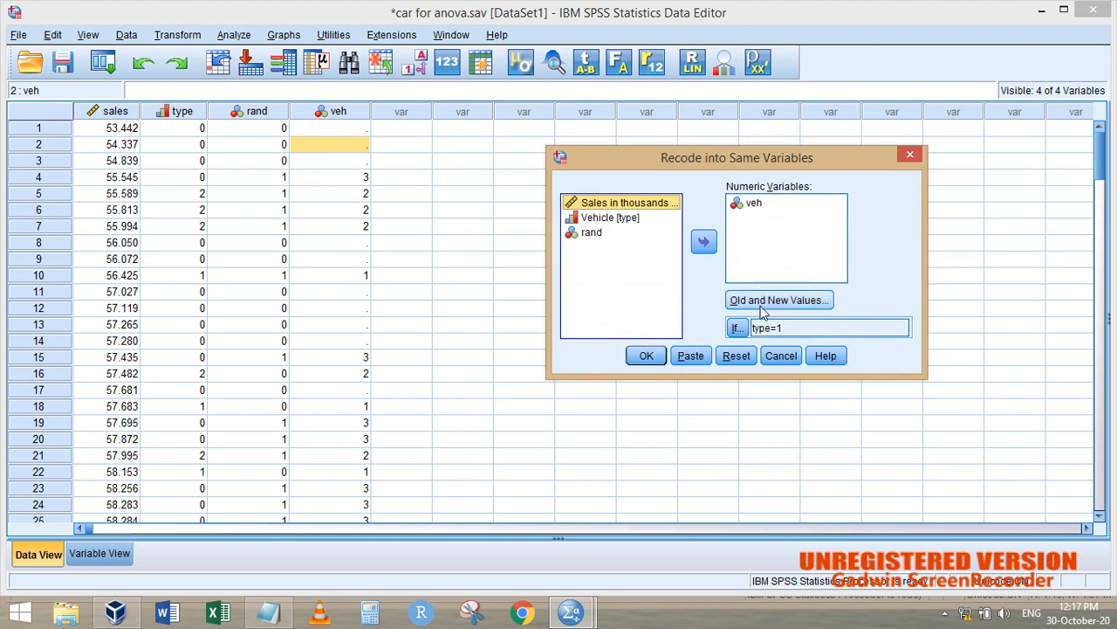
left_click(762, 304)
left_click(775, 252)
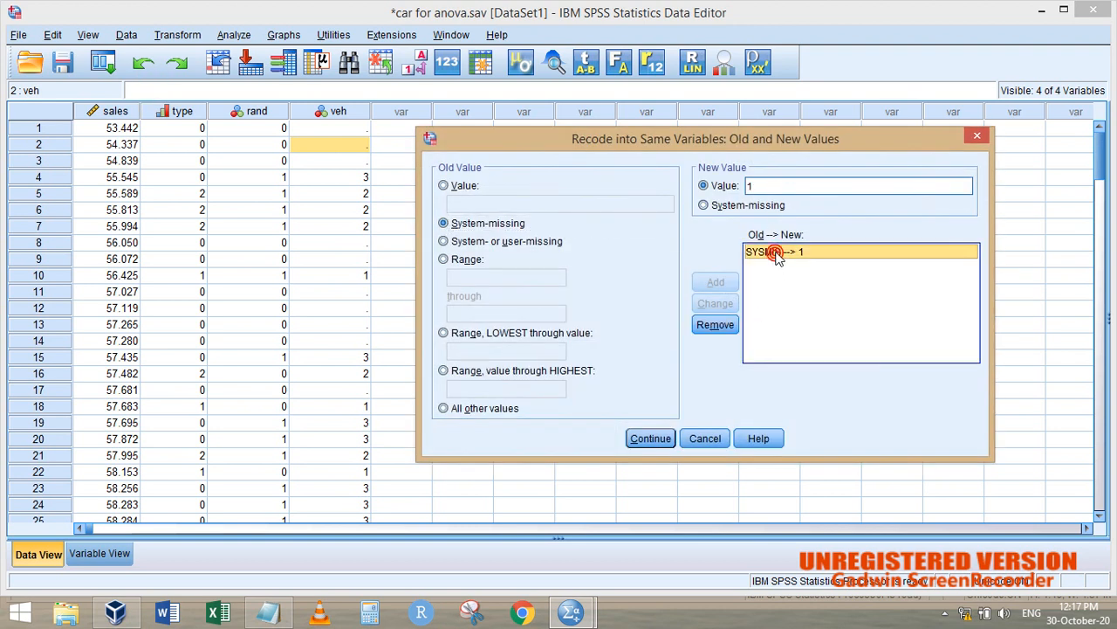
double_click(761, 185)
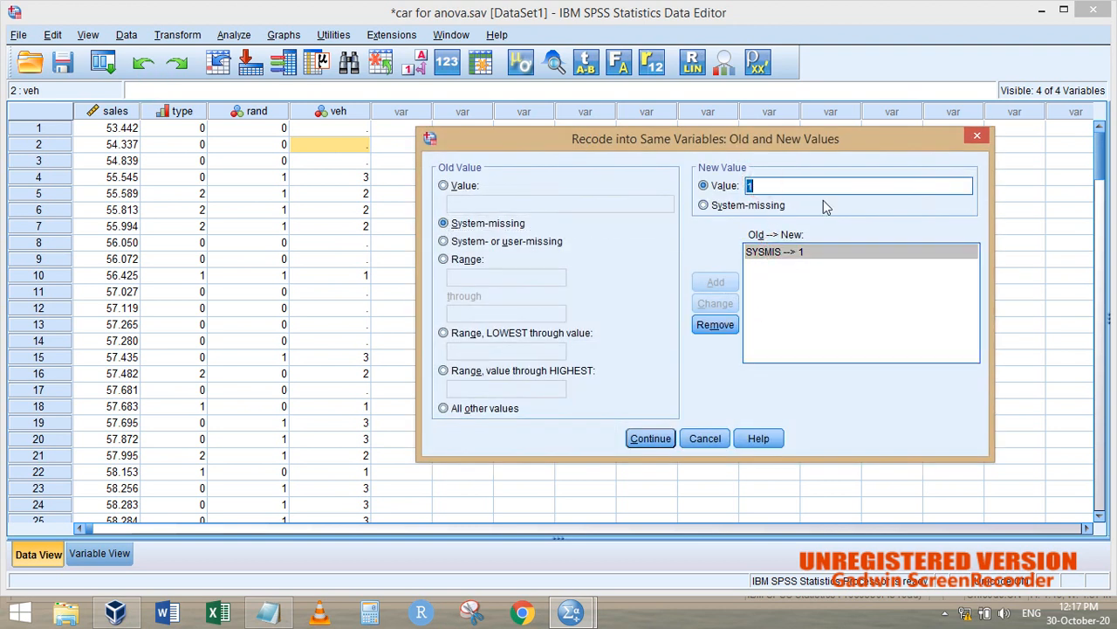
type("0")
left_click(712, 304)
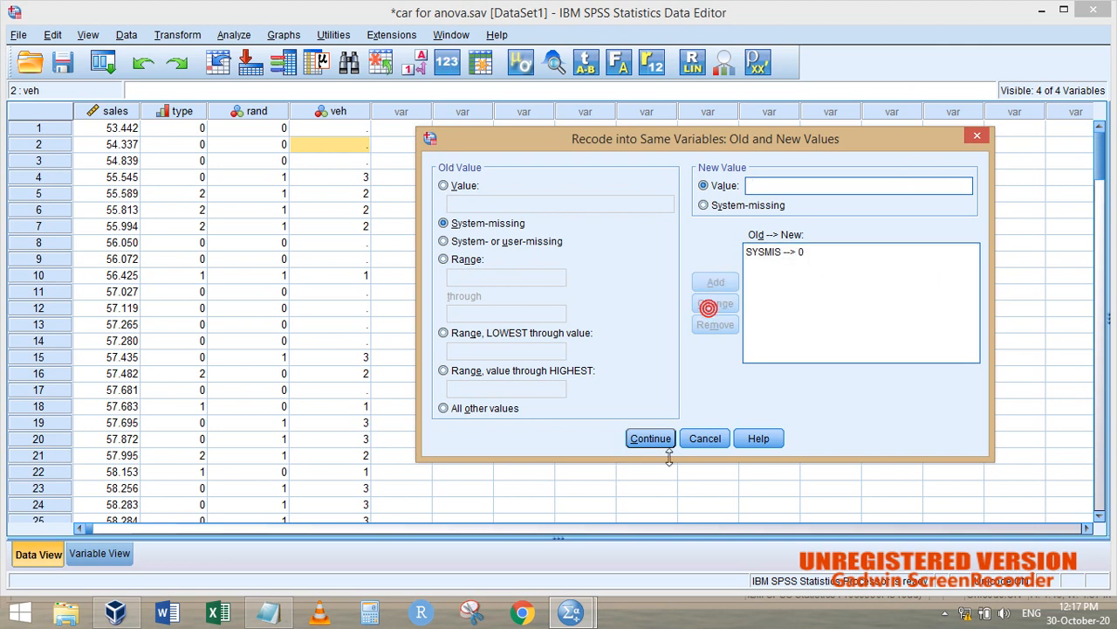
left_click(650, 438)
left_click(738, 329)
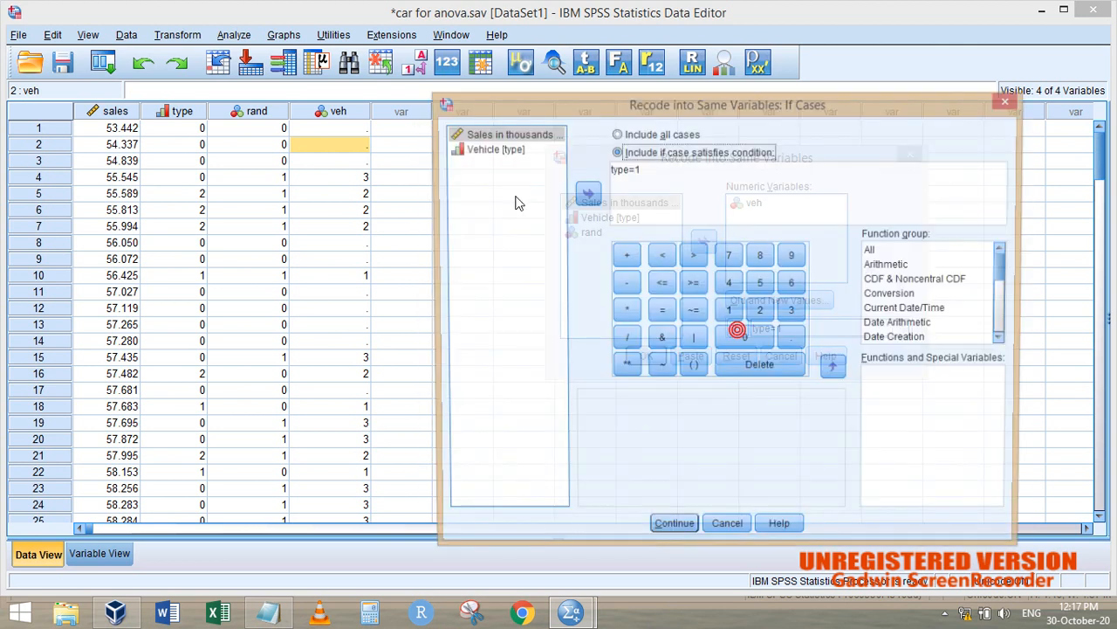
left_click(650, 171)
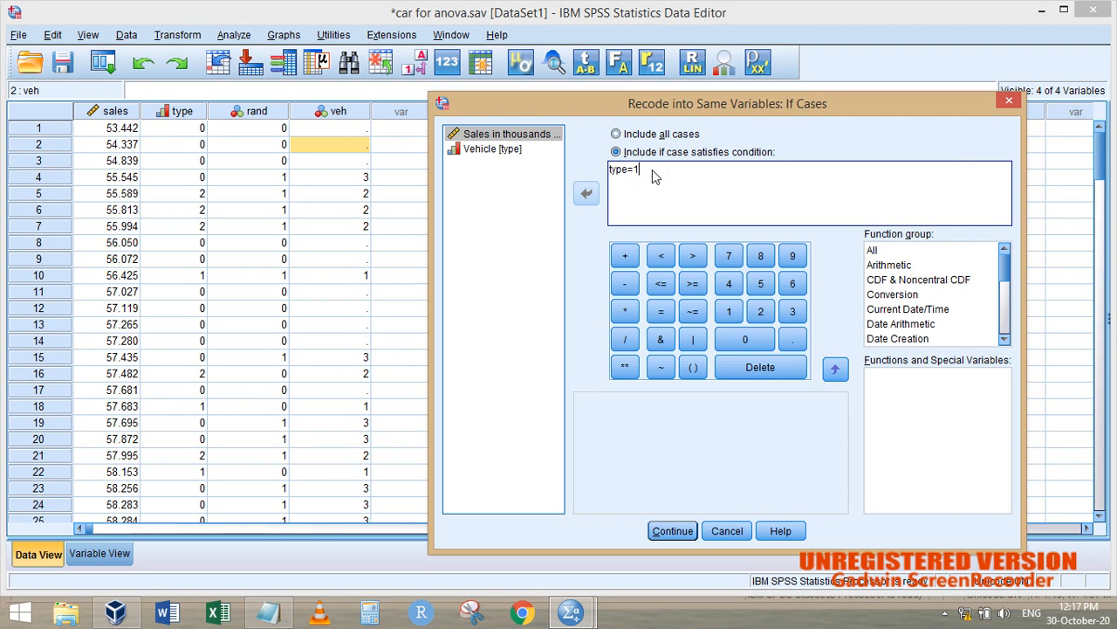
key("BackSpace")
key("BackSpace")
key("BackSpace")
key("BackSpace")
key("BackSpace")
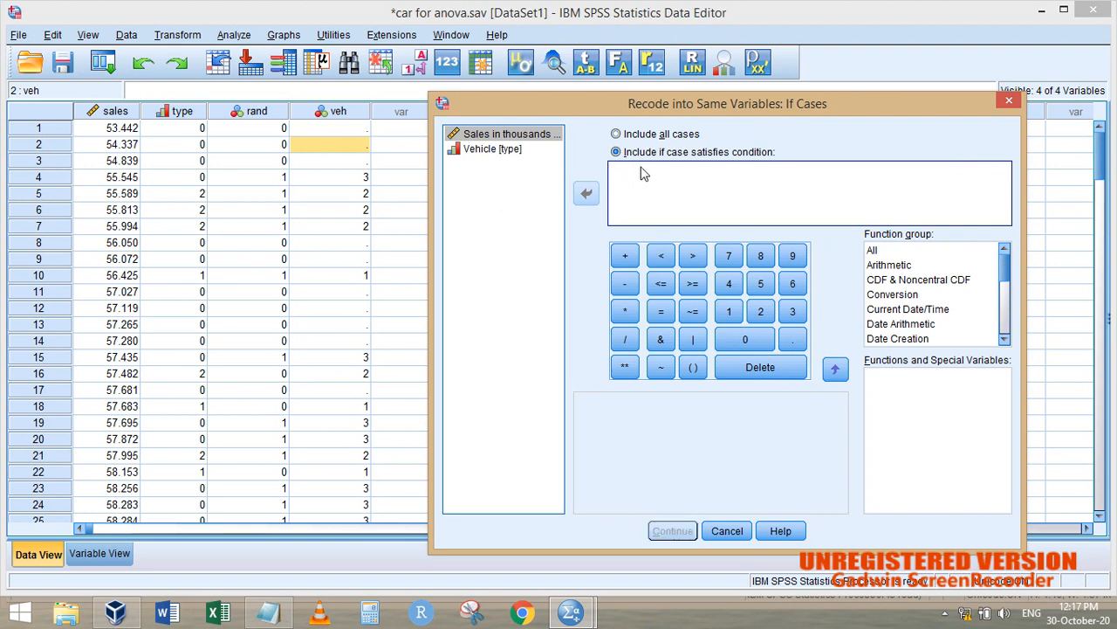
left_click(497, 150)
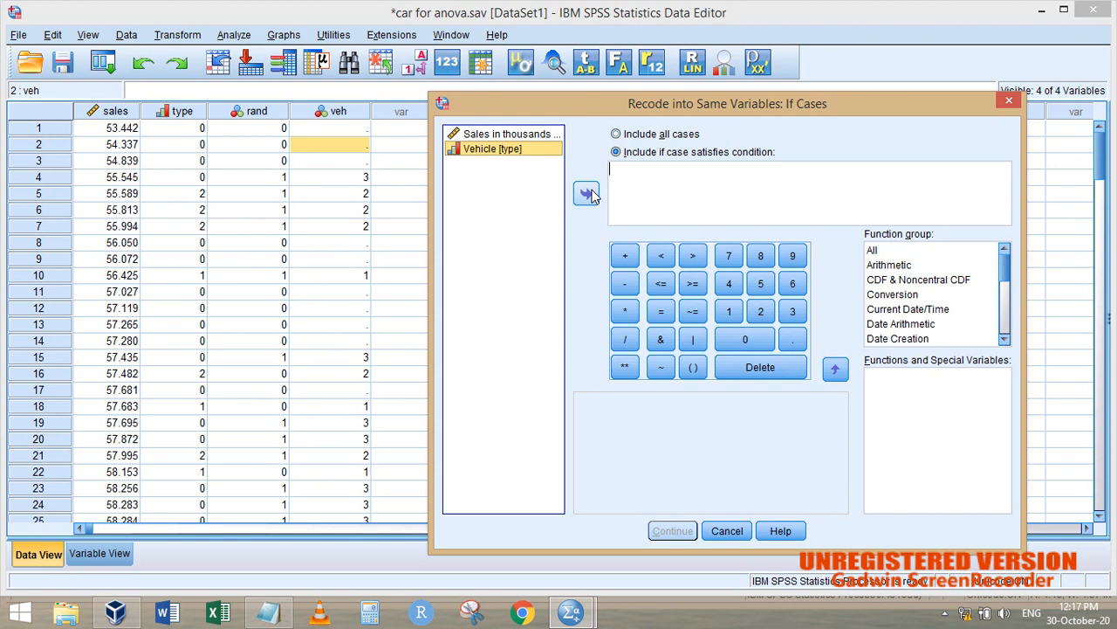
left_click(728, 530)
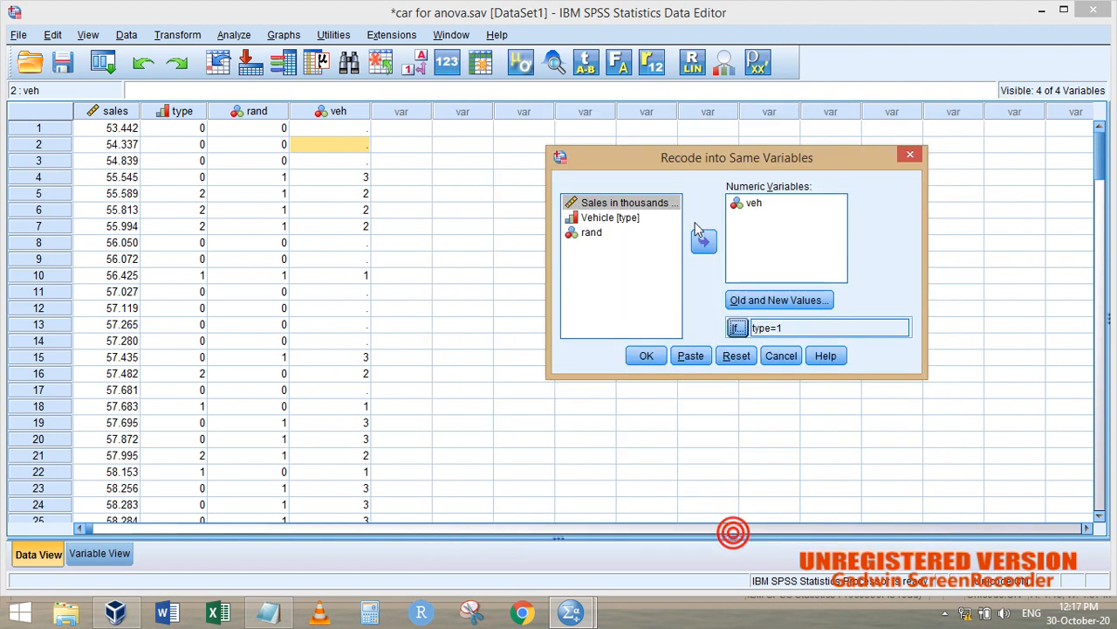
left_click(737, 328)
left_click(509, 149)
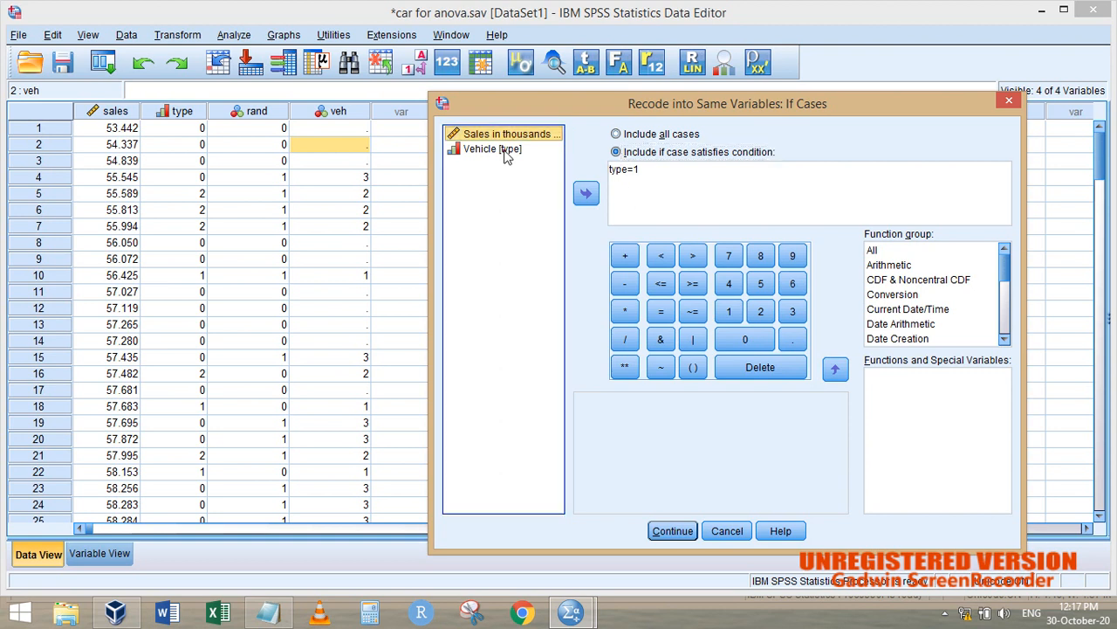
left_click(662, 178)
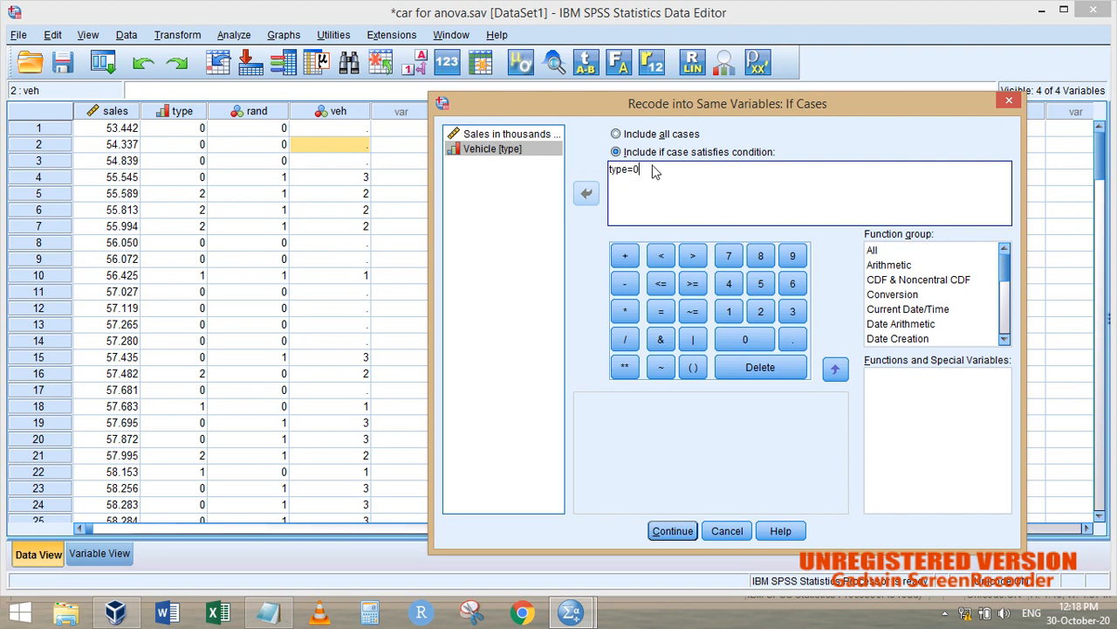
left_click(733, 531)
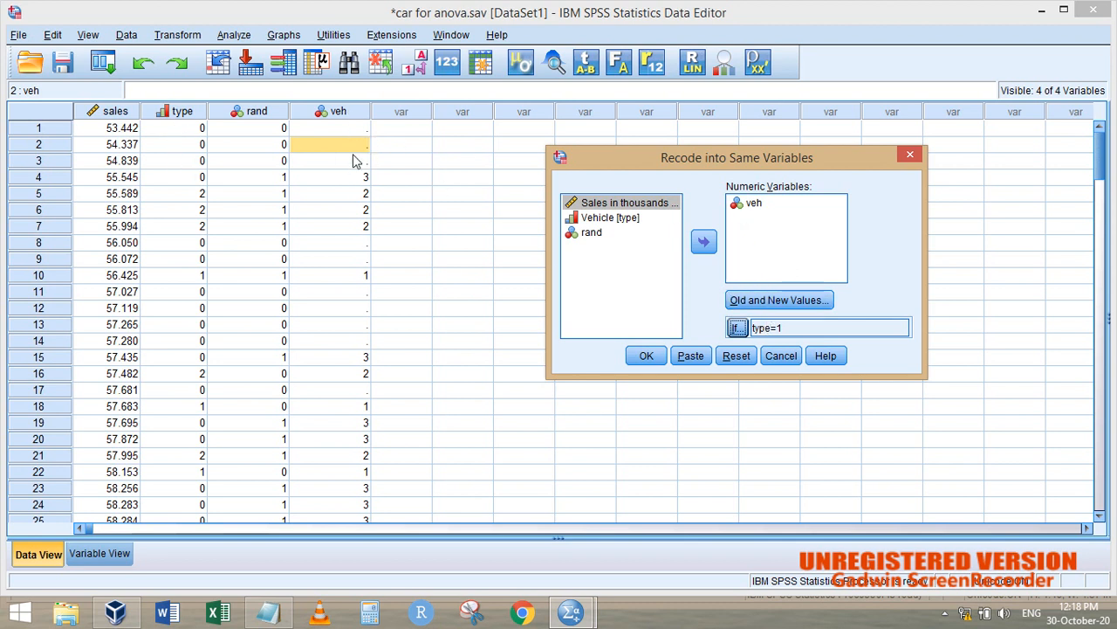
left_click(781, 355)
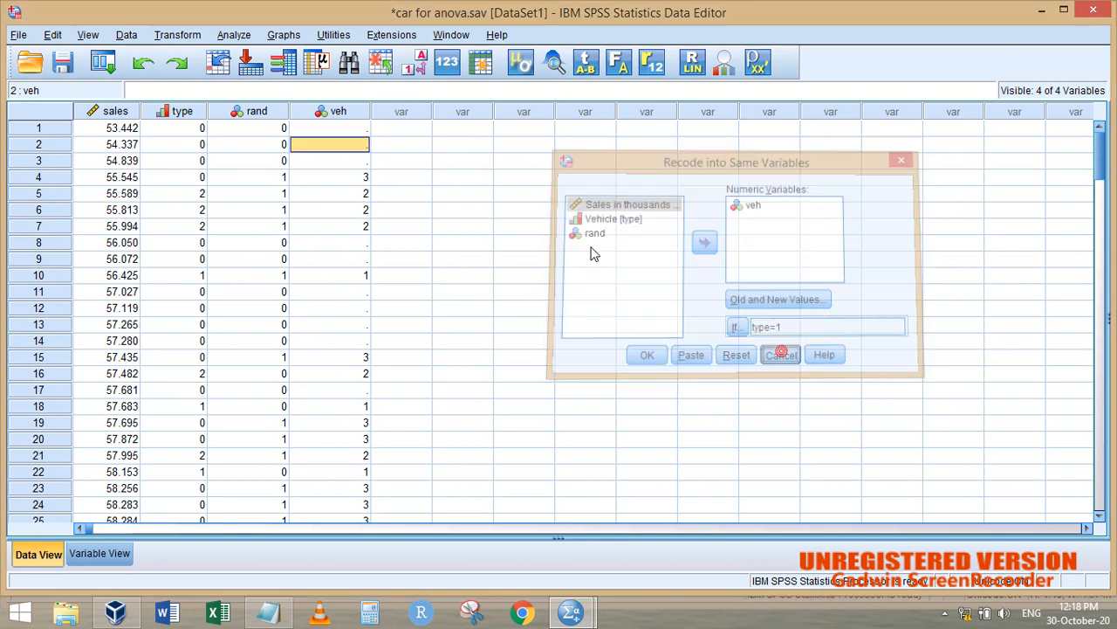
Remove the type=1 condition from recoding veh into the same variable so that all cases are included.
left_click(177, 35)
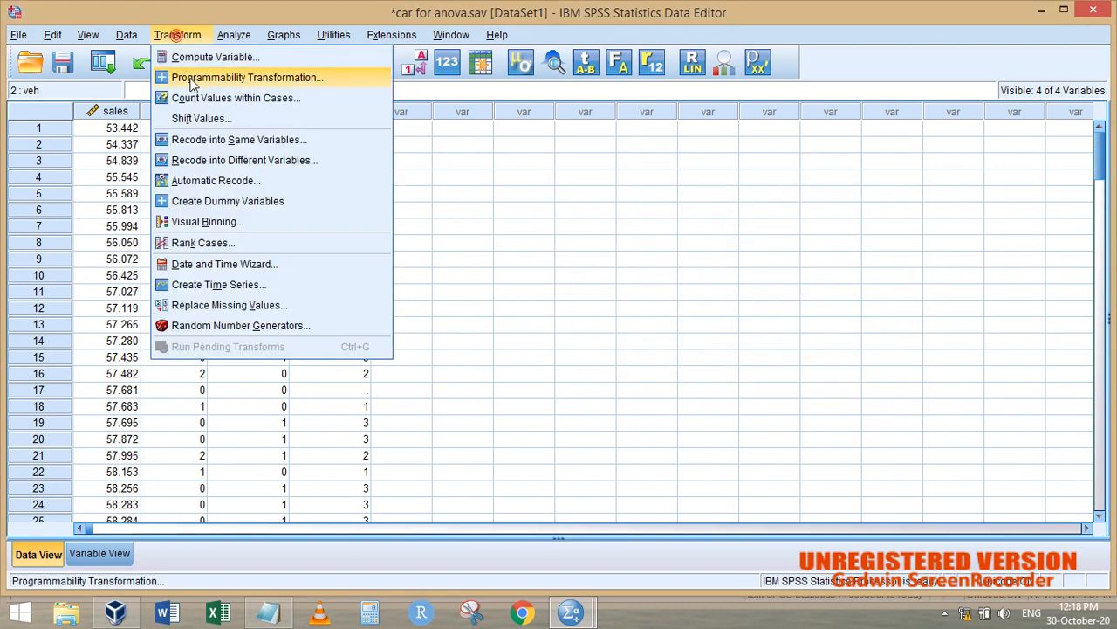
left_click(228, 137)
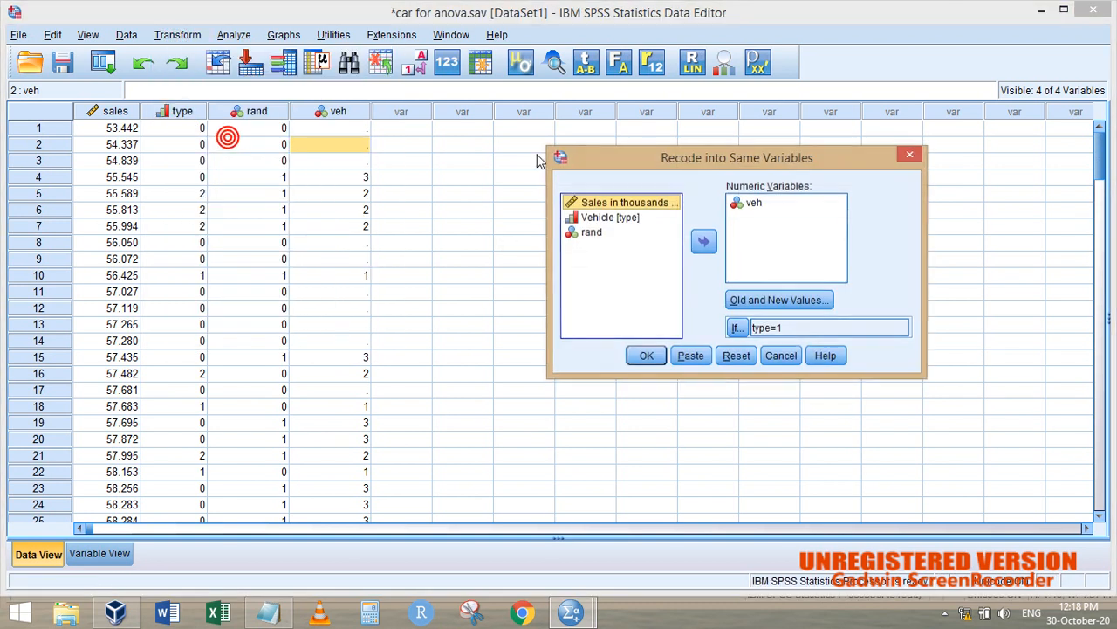
left_click(738, 327)
left_click(617, 135)
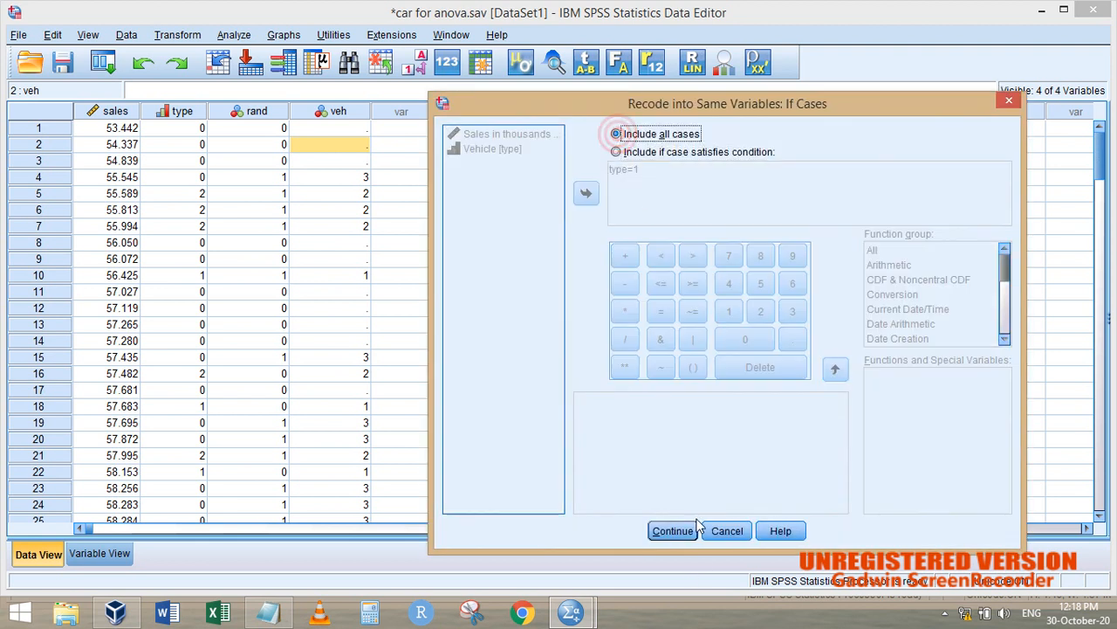
left_click(672, 530)
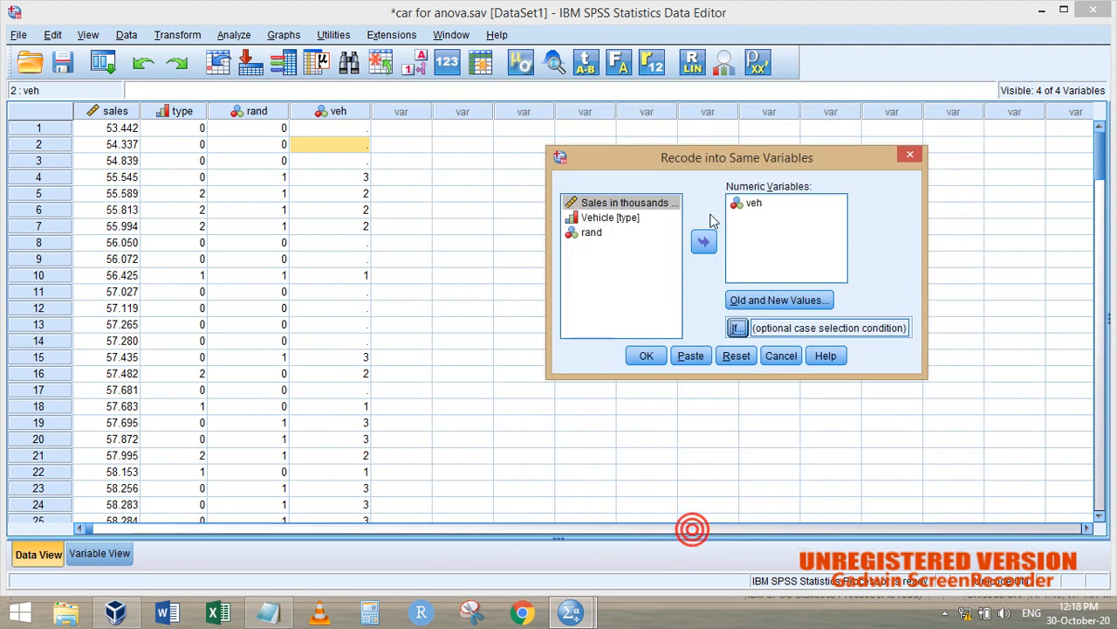
Change the new value for system-missing veh cases to 0 and run the recode.
left_click(740, 300)
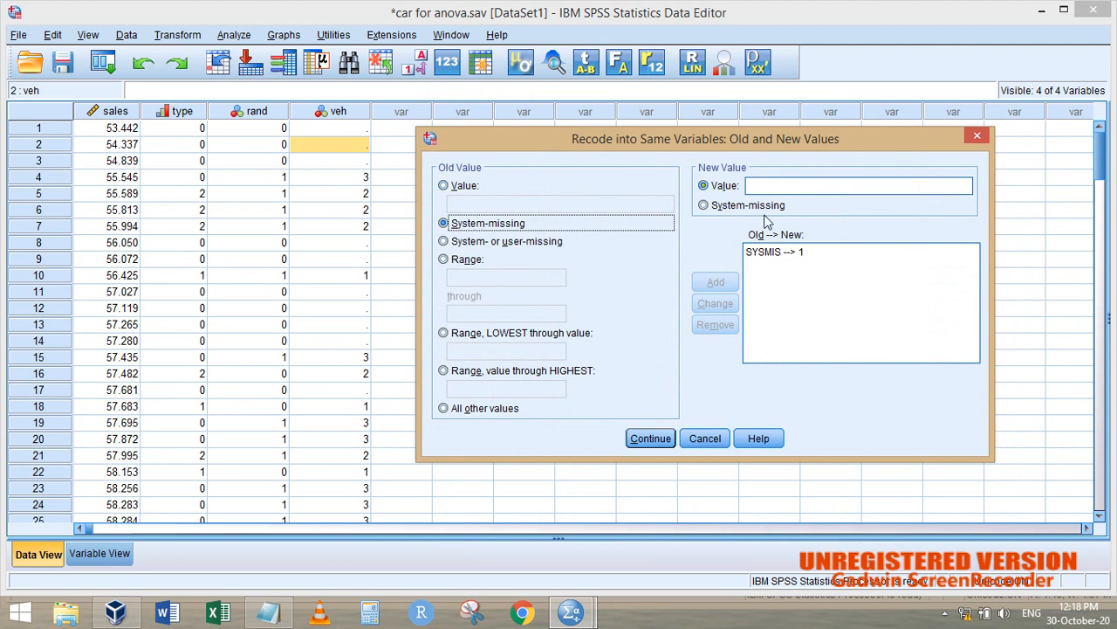
left_click(797, 252)
double_click(769, 186)
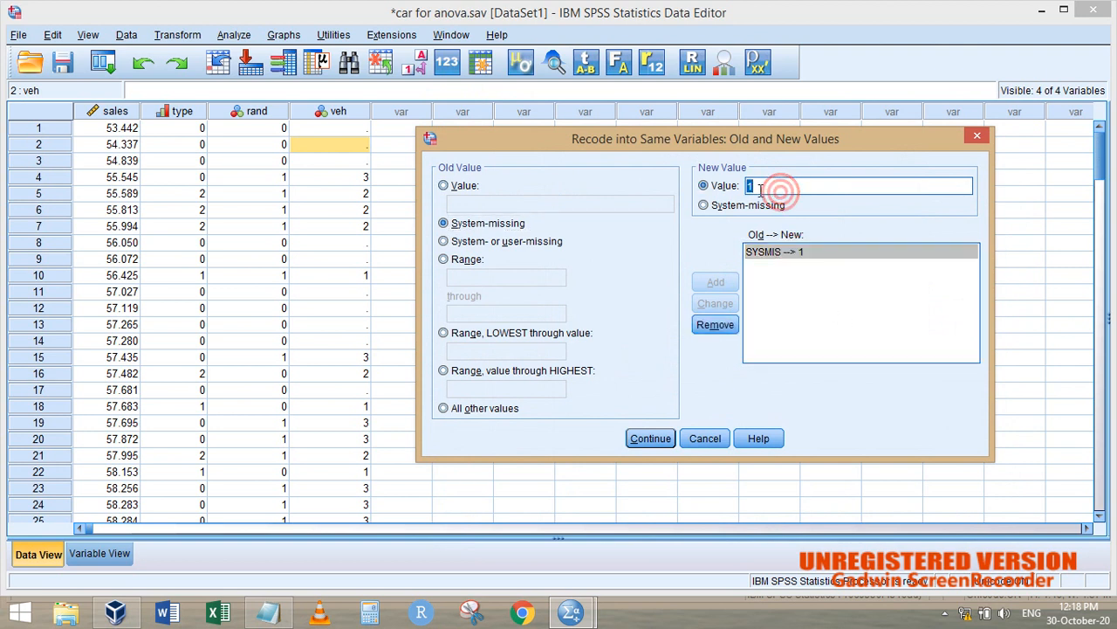
type("0")
left_click(705, 303)
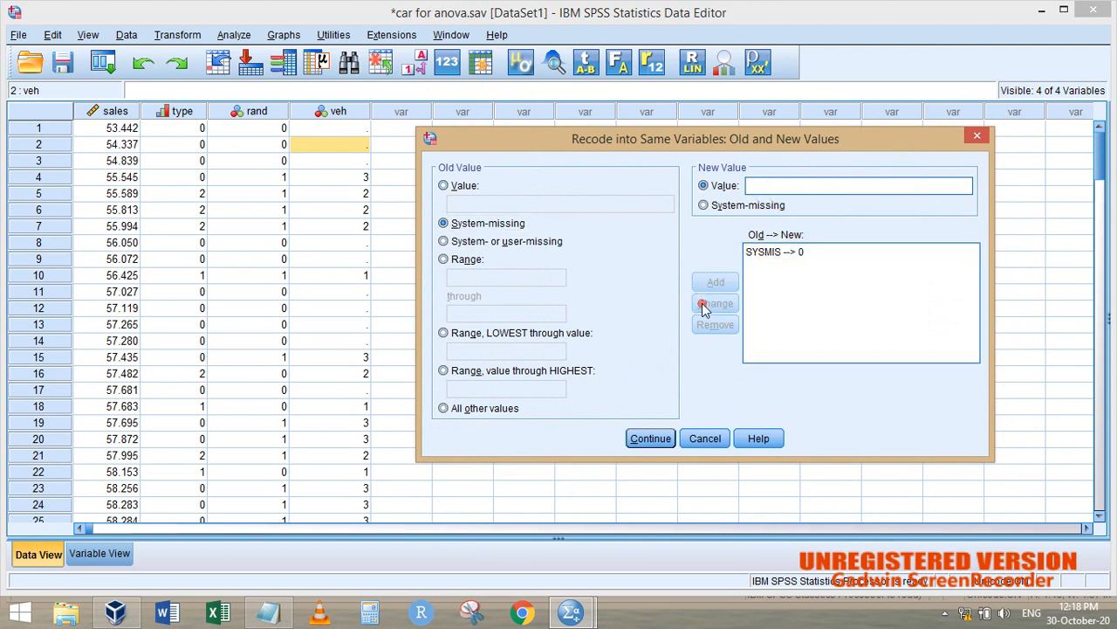
left_click(650, 438)
left_click(647, 356)
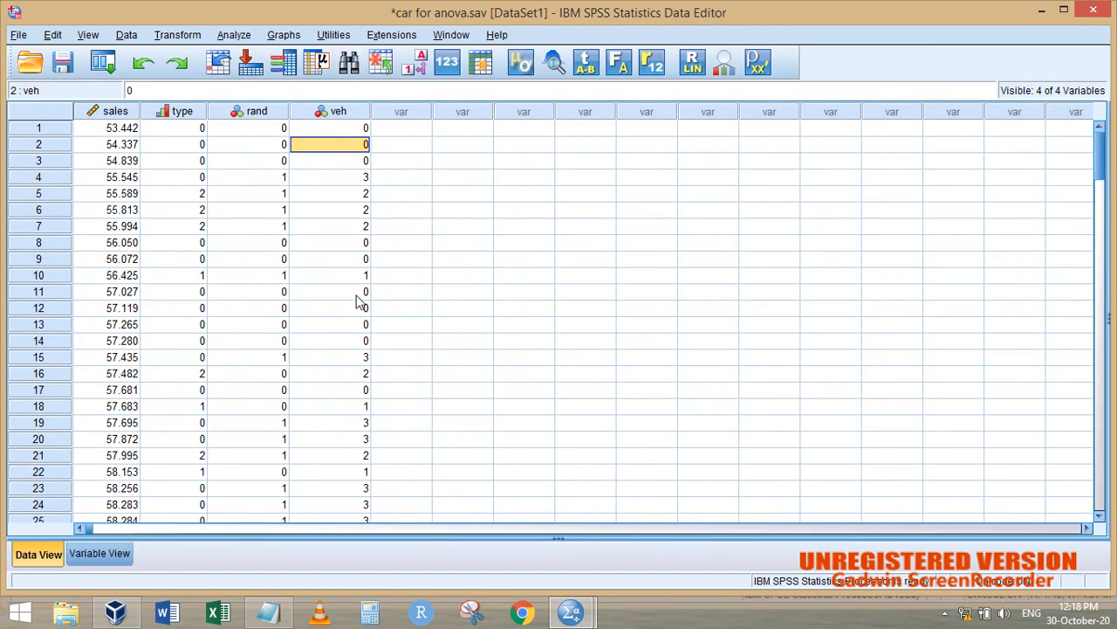
Run a frequency table for the veh variable.
left_click(105, 62)
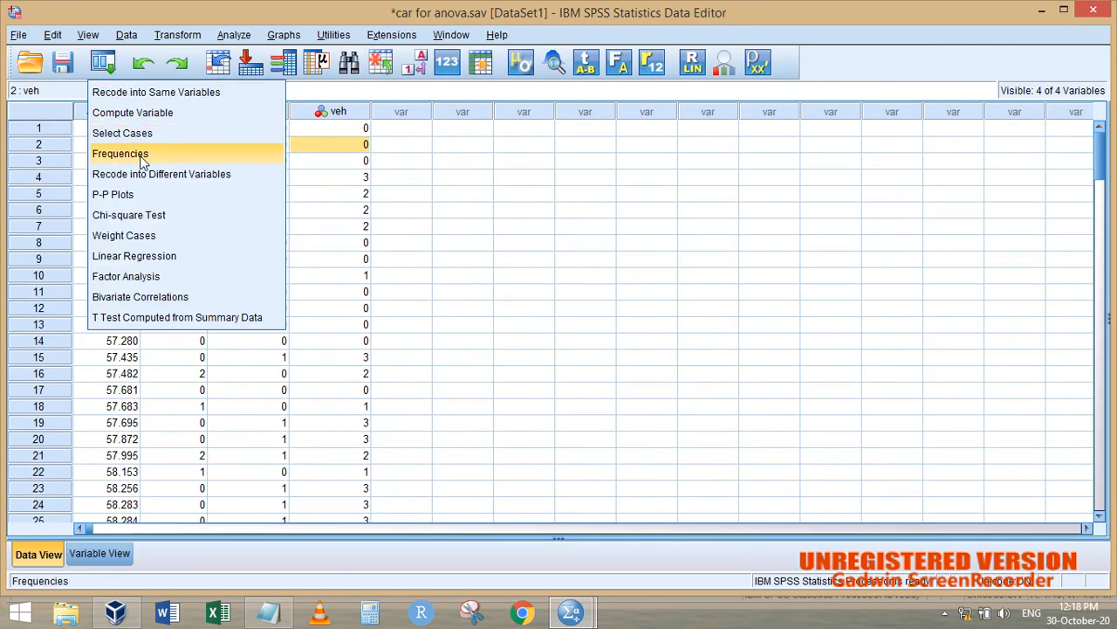
left_click(123, 153)
left_click(305, 171)
double_click(305, 171)
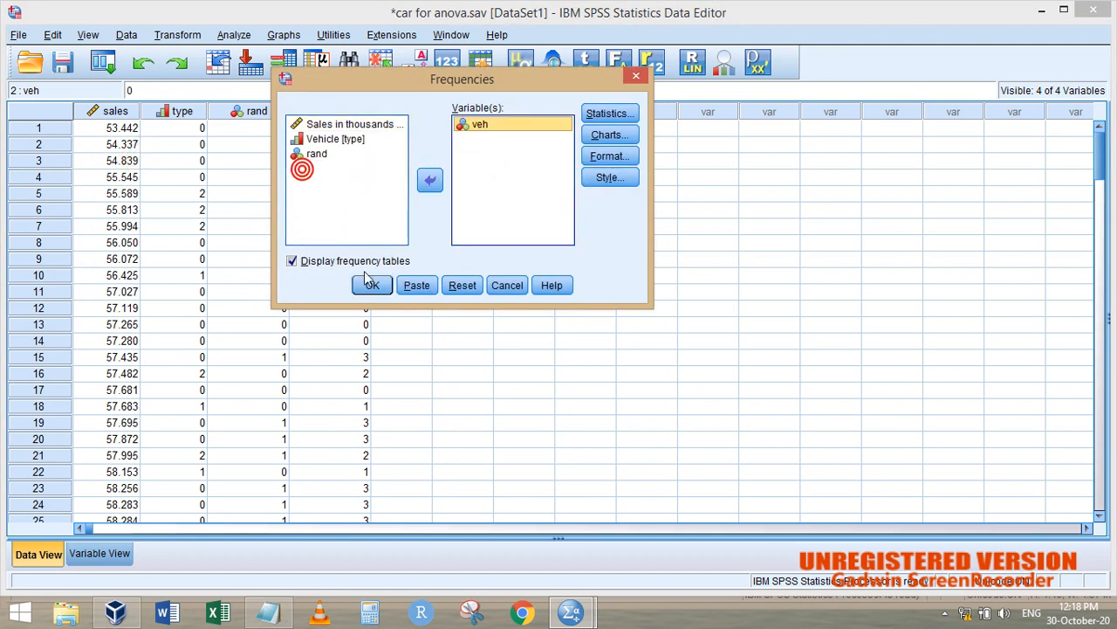
left_click(372, 285)
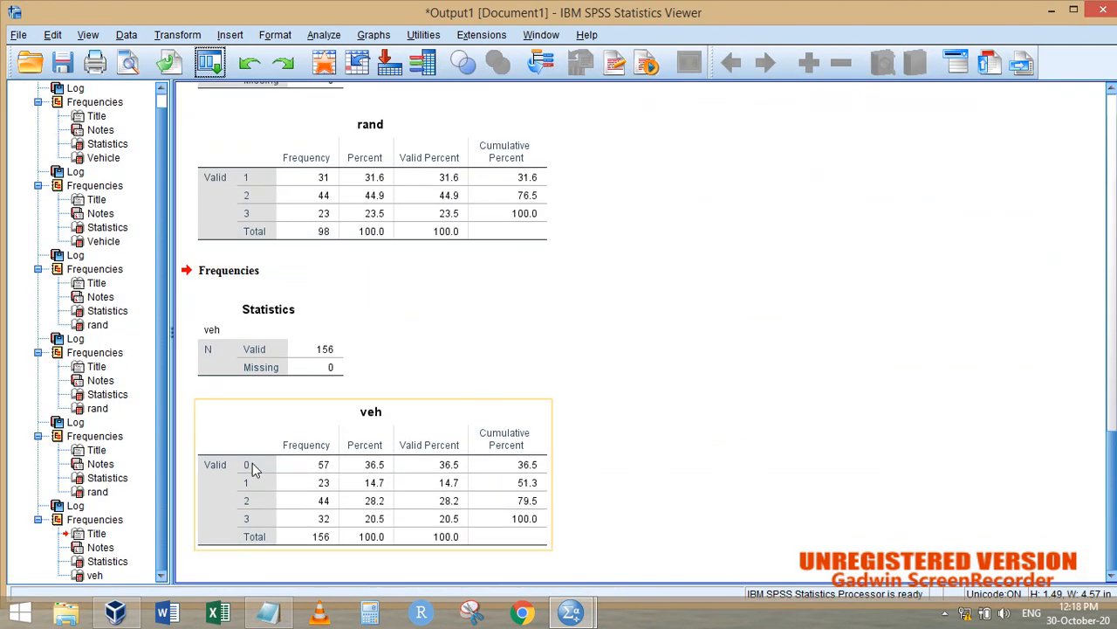
Compare the truck and jeep frequencies in the veh table with those in the first Vehicle table.
left_click(323, 491)
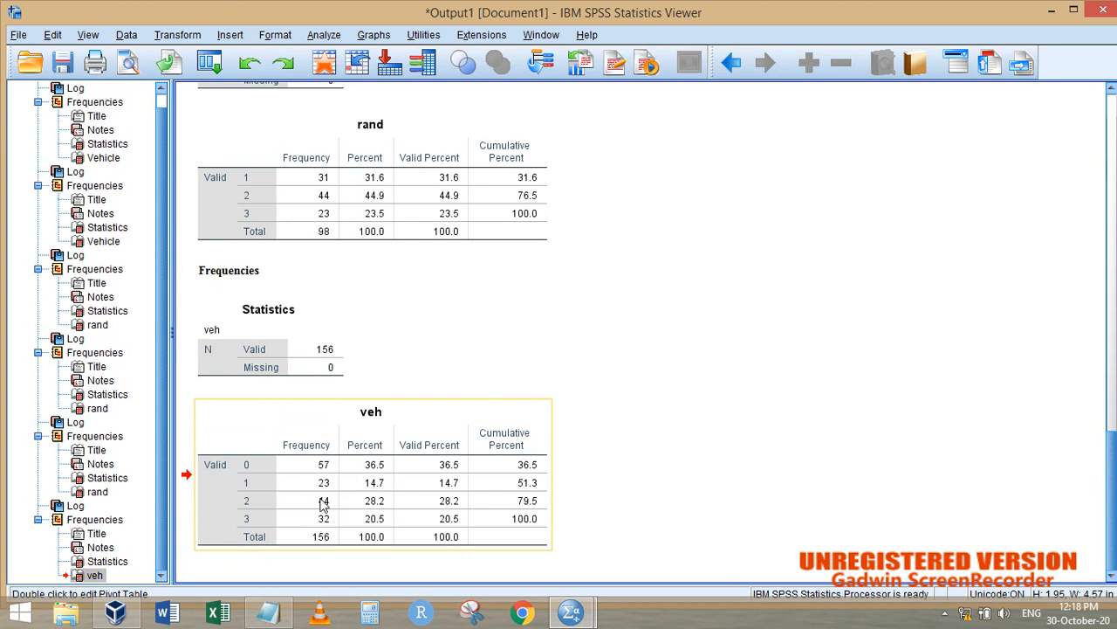
scroll(341, 518, "up", 15)
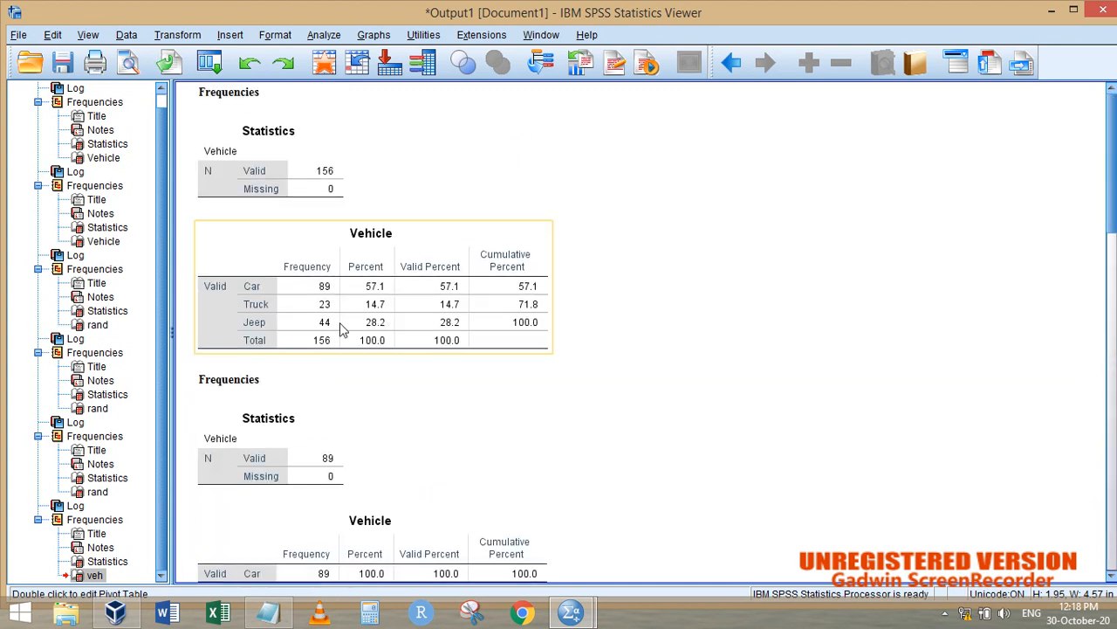
scroll(327, 300, "down", 12)
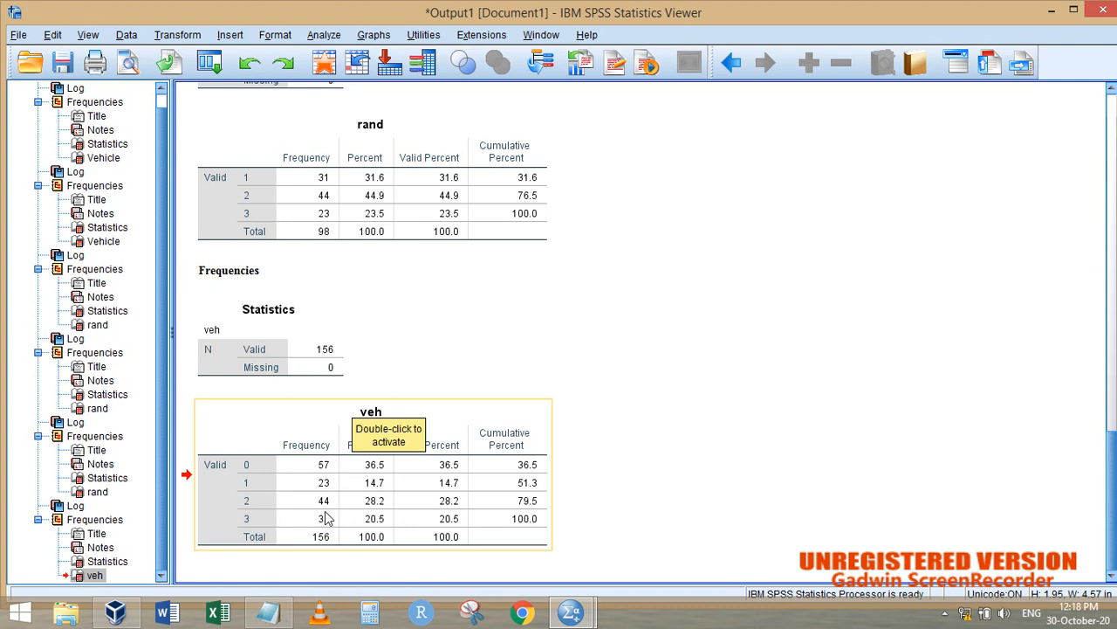
Return to the Data Editor's variable definitions and label the veh variable Vehicles.
mouse_move(572, 611)
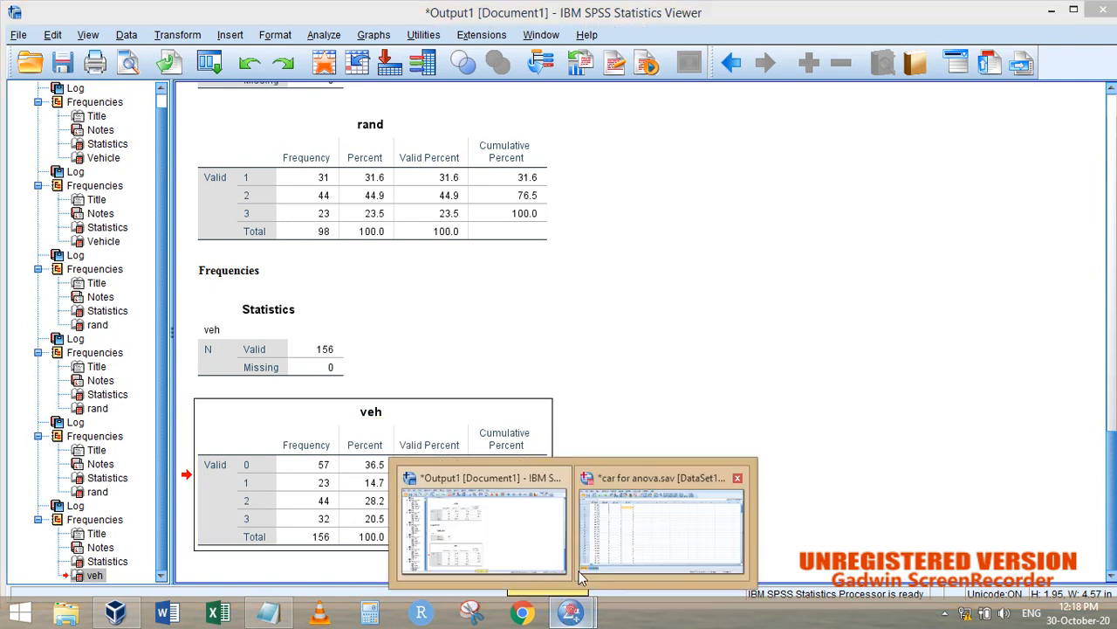
left_click(609, 535)
left_click(100, 554)
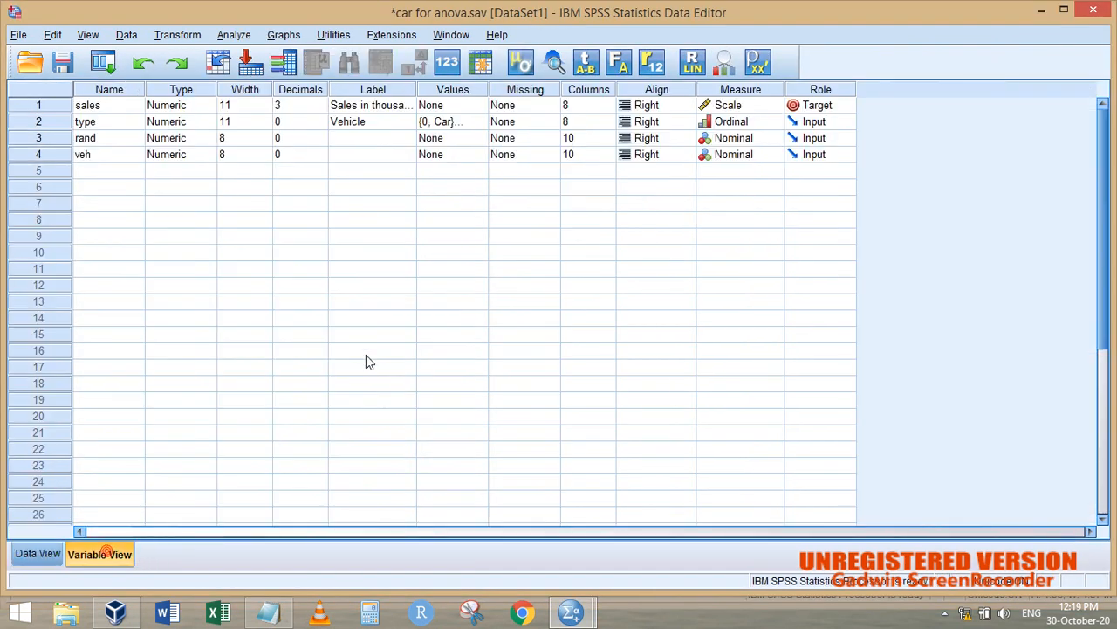
left_click(376, 156)
left_click(374, 155)
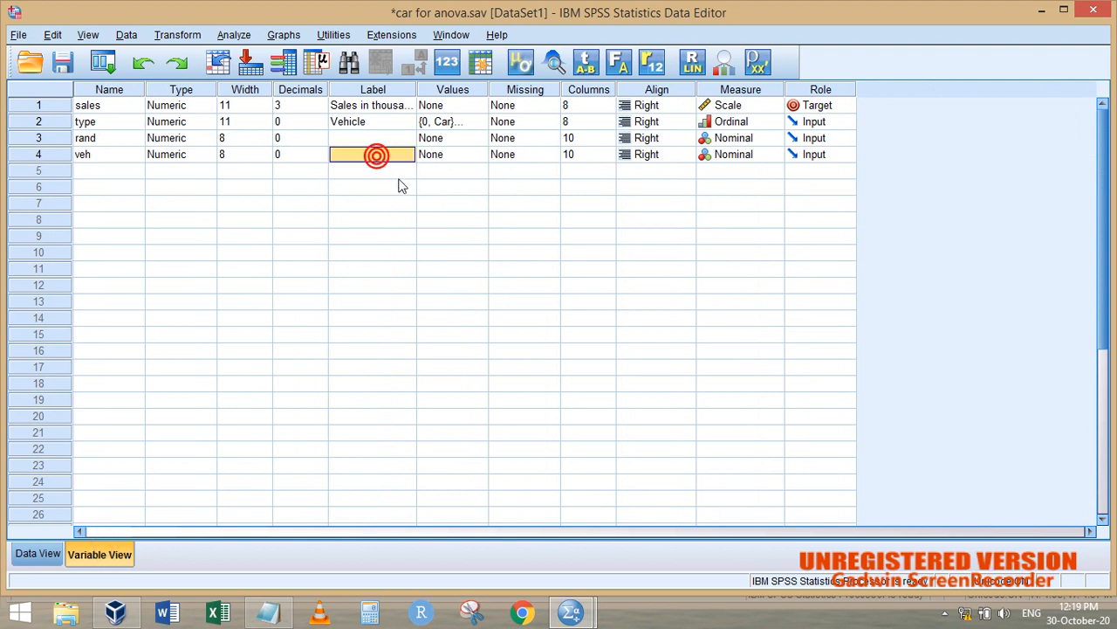
type("Vehicles")
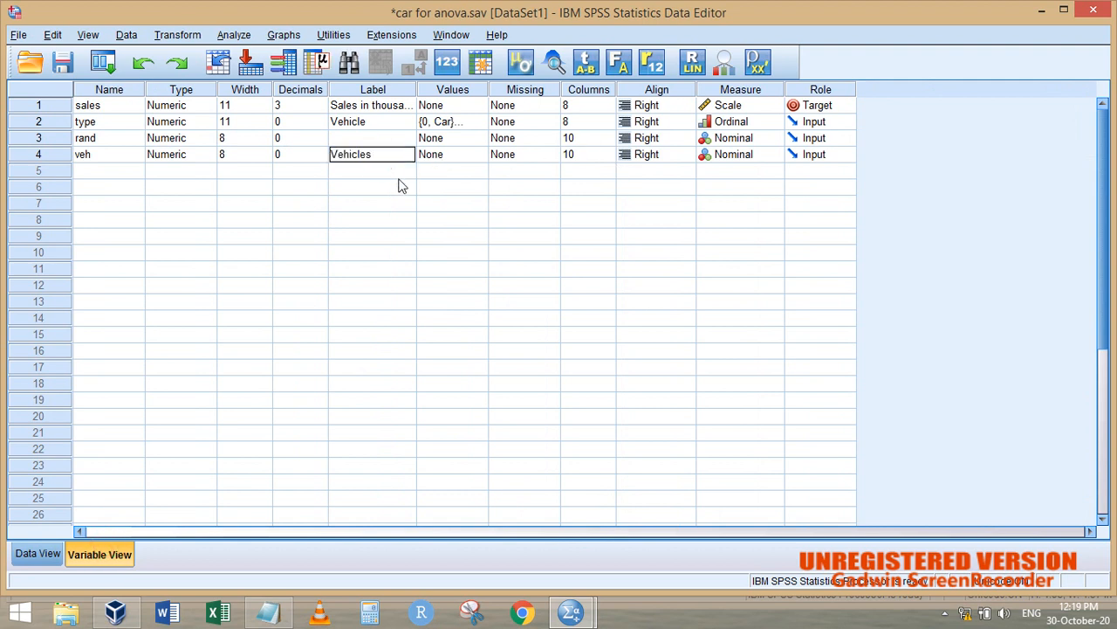
Define the value labels of veh as 0 = Cars not selected, 1 = Truck, 2 = Jeep and 3 = Cars.
key("Tab")
key("Return")
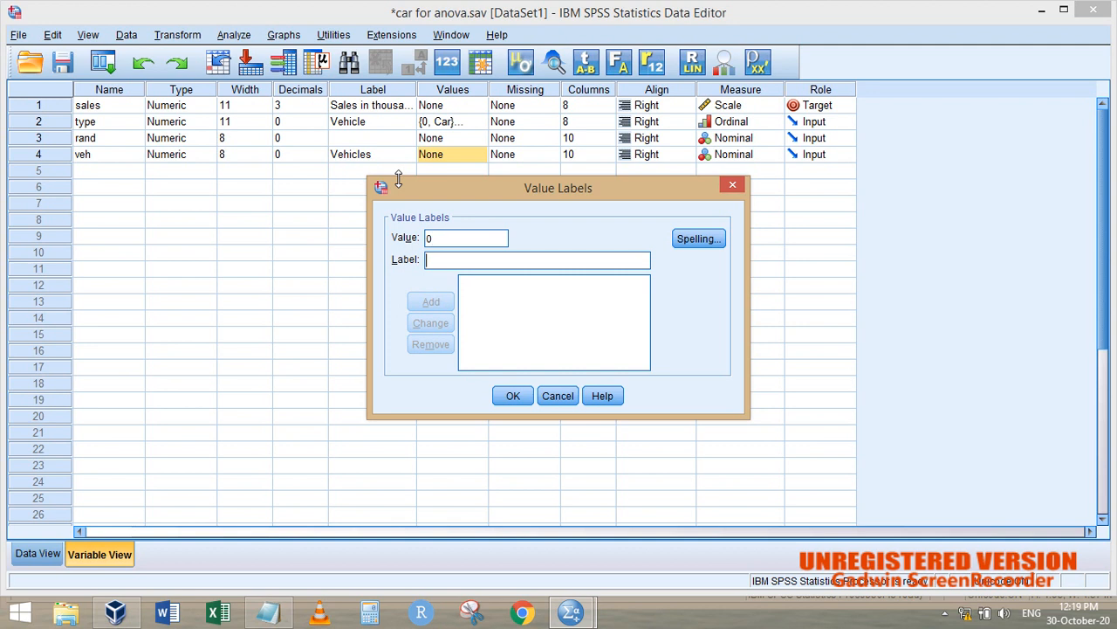
type("Cars not selected")
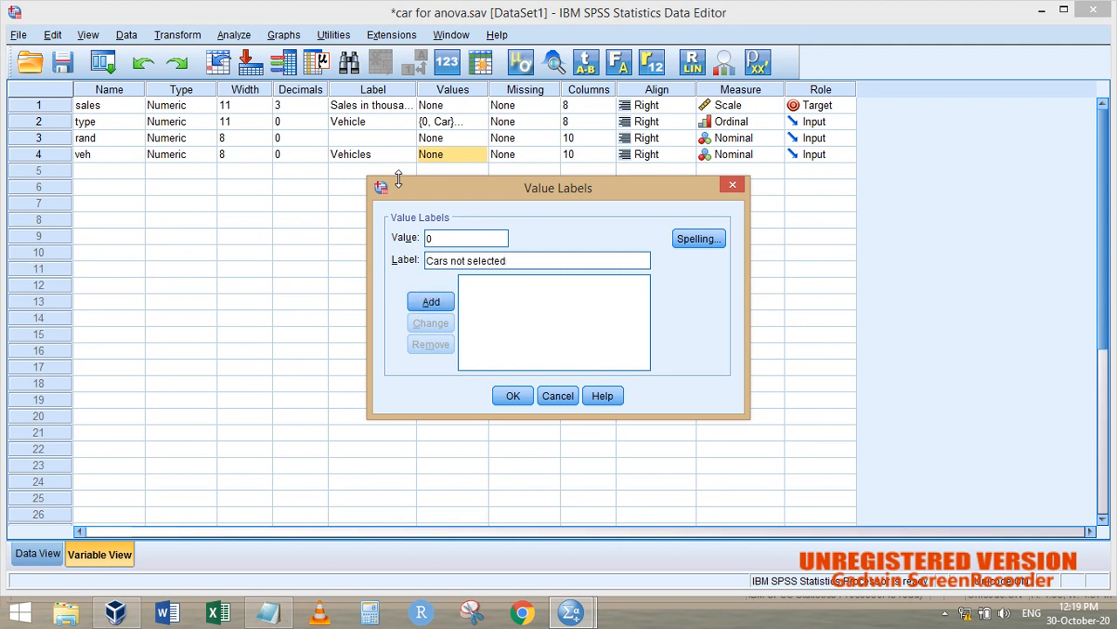
key("Return")
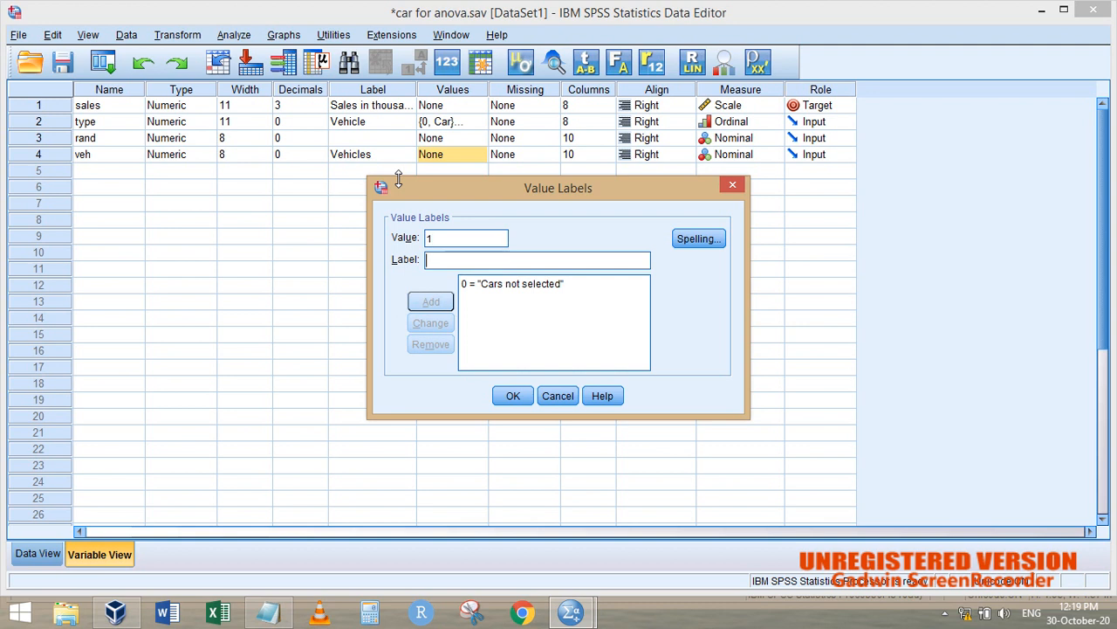
type("Truck")
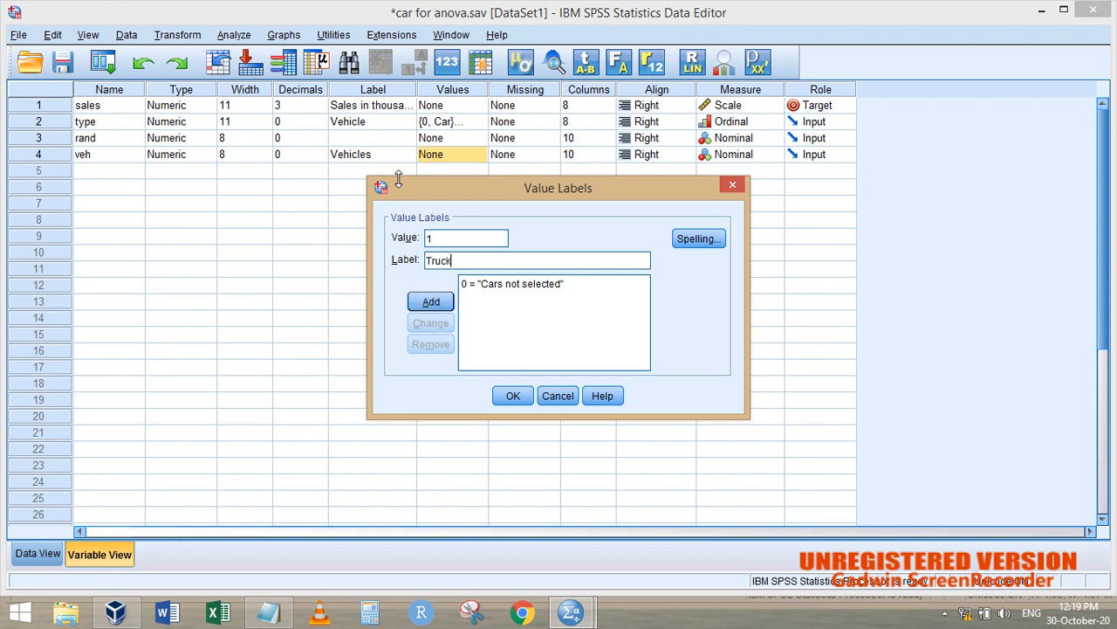
key("Return")
type("Jeep")
key("Return")
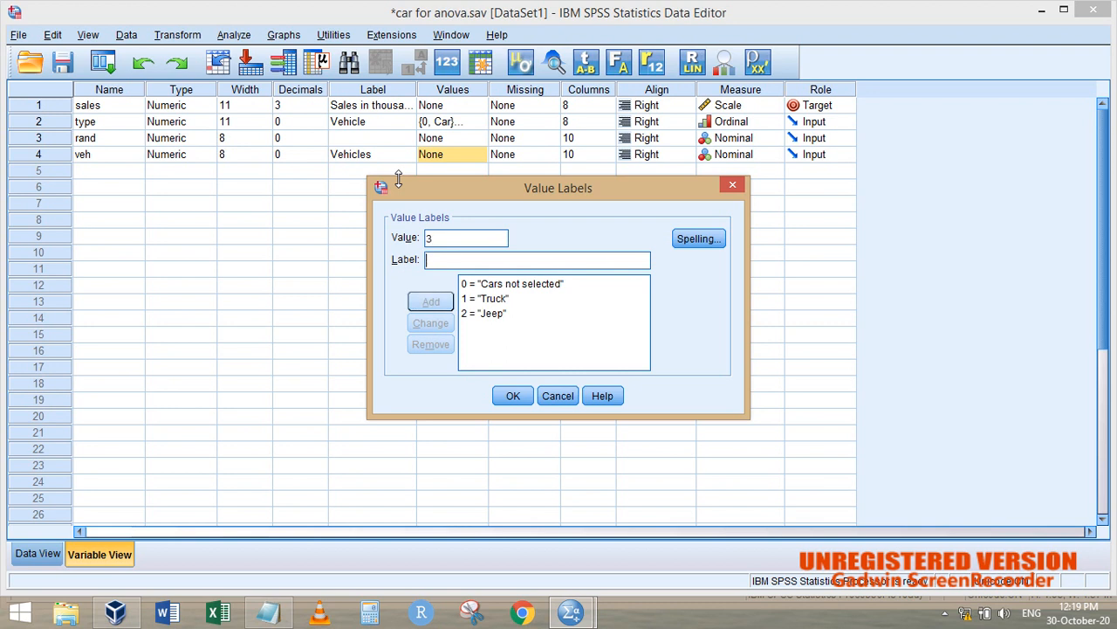
type("Cars")
key("Return")
left_click(513, 397)
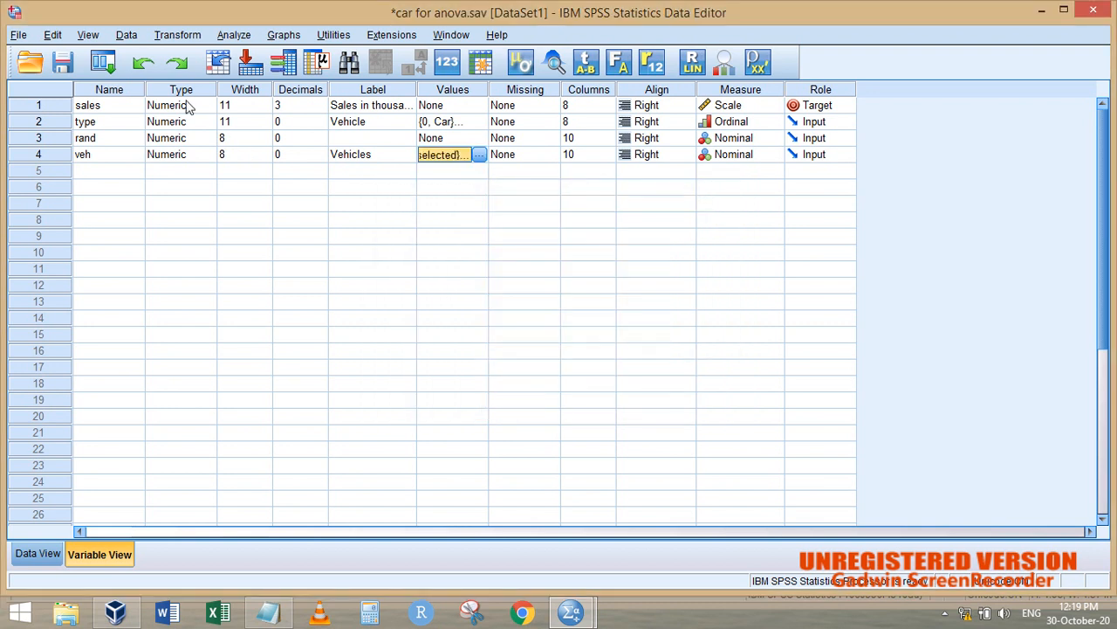
Run a frequency table for the labelled Vehicles variable and compare it with the earlier veh table.
left_click(116, 75)
left_click(120, 91)
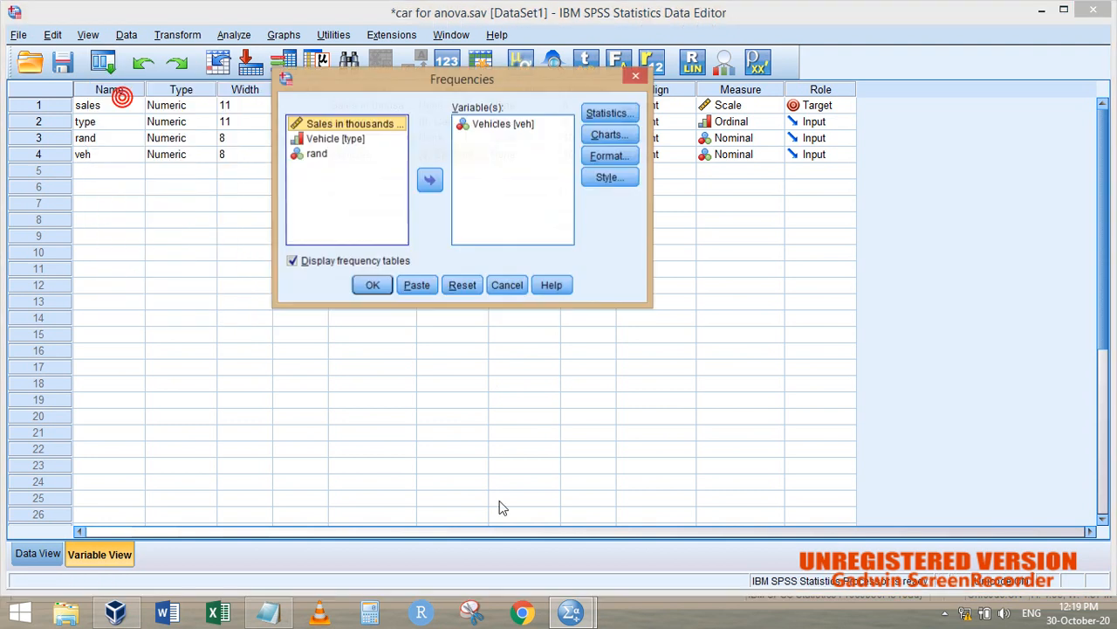
left_click(371, 285)
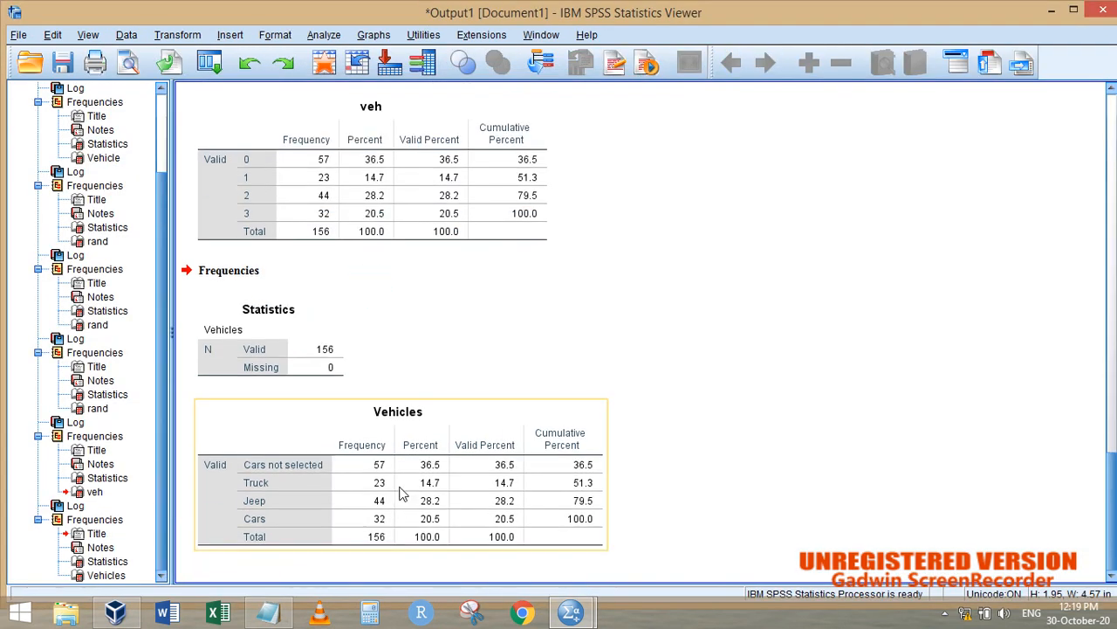
left_click(391, 160)
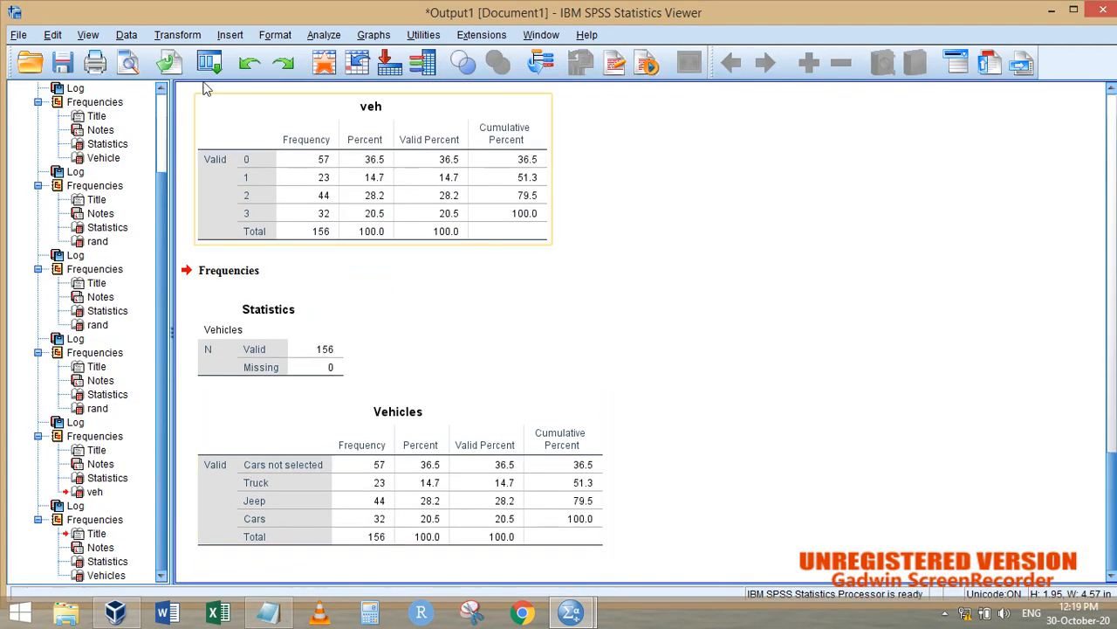
Select only the cases that satisfy veh>0, filtering out the unselected ones.
left_click(210, 63)
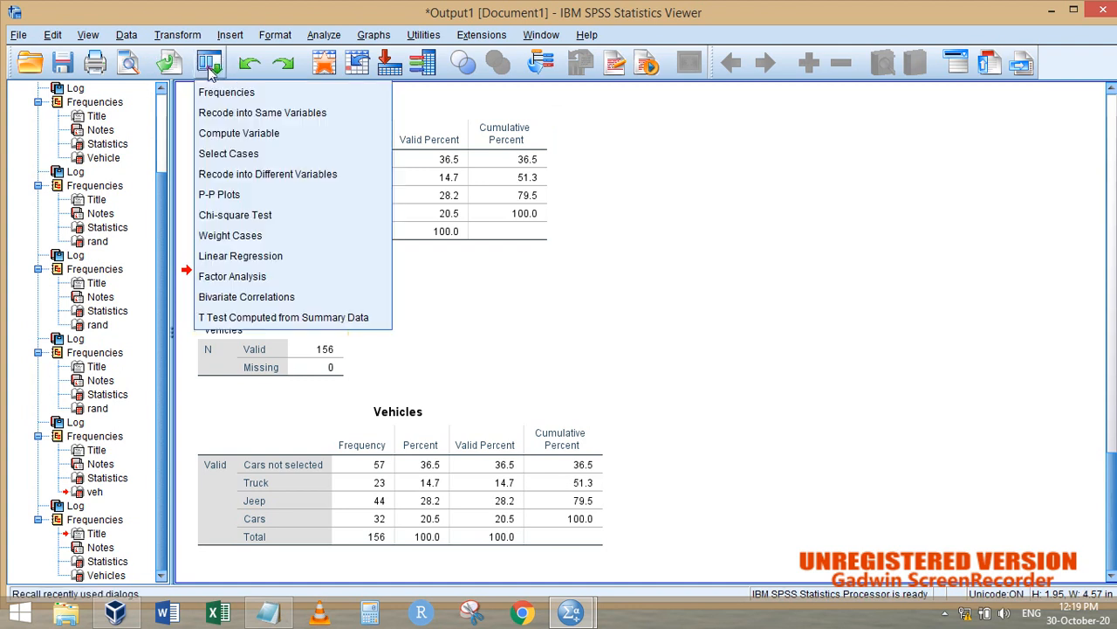
left_click(239, 153)
left_click(662, 148)
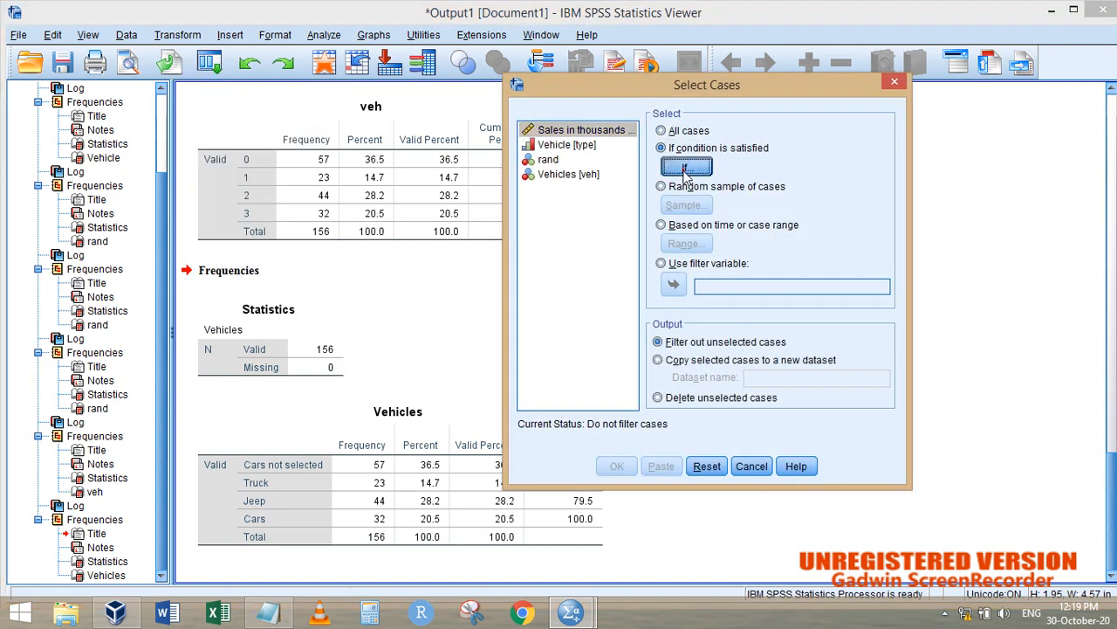
left_click(686, 168)
left_click(485, 184)
left_click(579, 155)
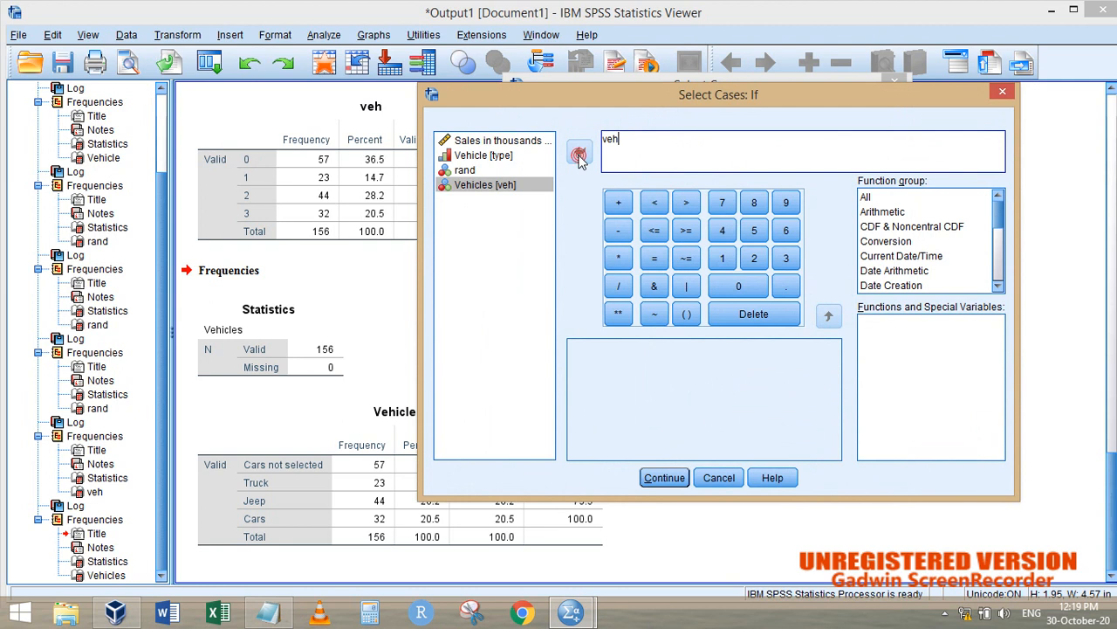
type(">0")
left_click(680, 479)
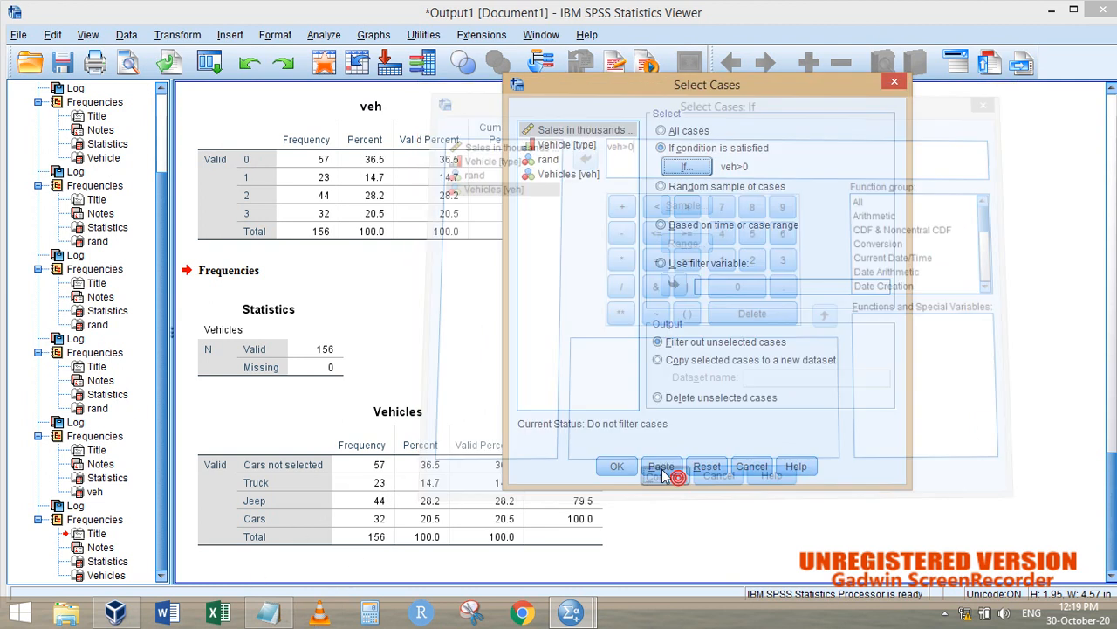
left_click(622, 472)
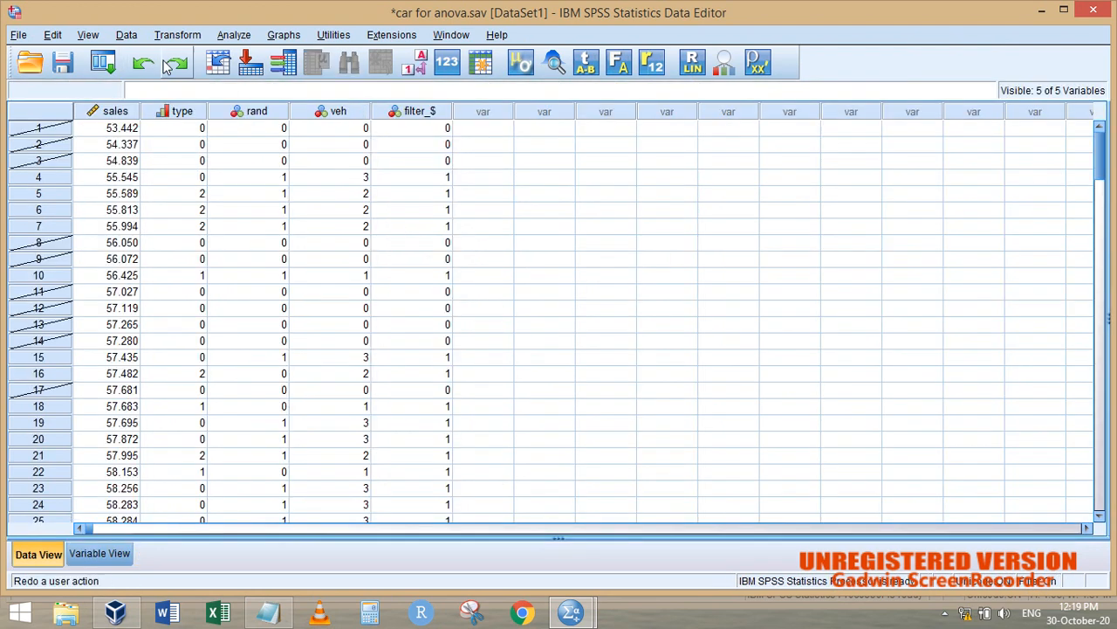
Run the Vehicles frequency table again on the filtered cases and examine the resulting table.
left_click(103, 62)
left_click(138, 112)
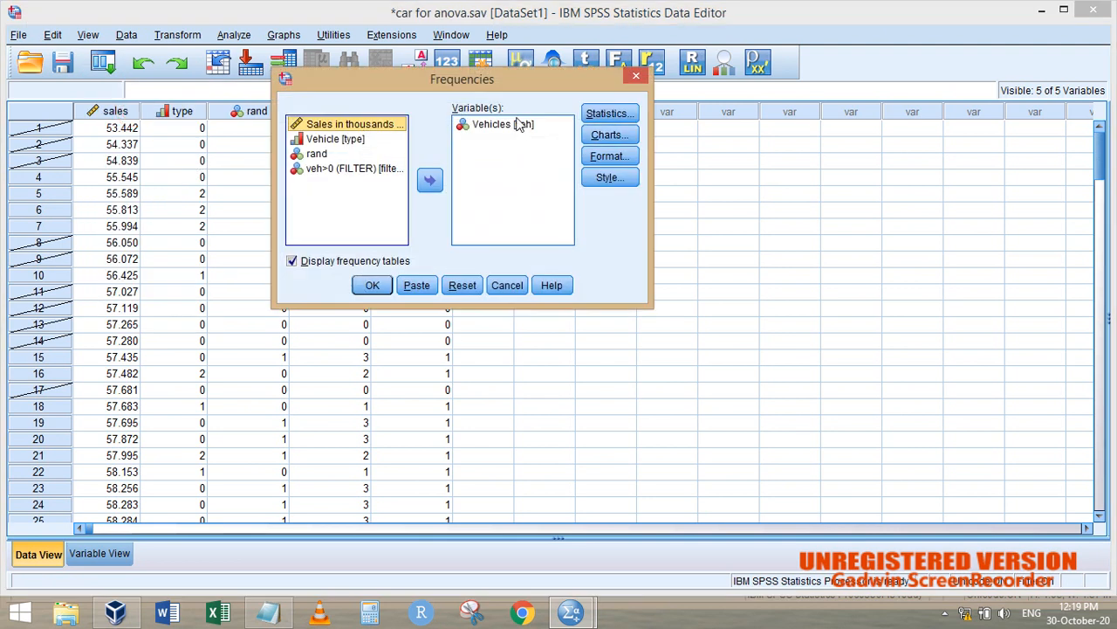
left_click(375, 280)
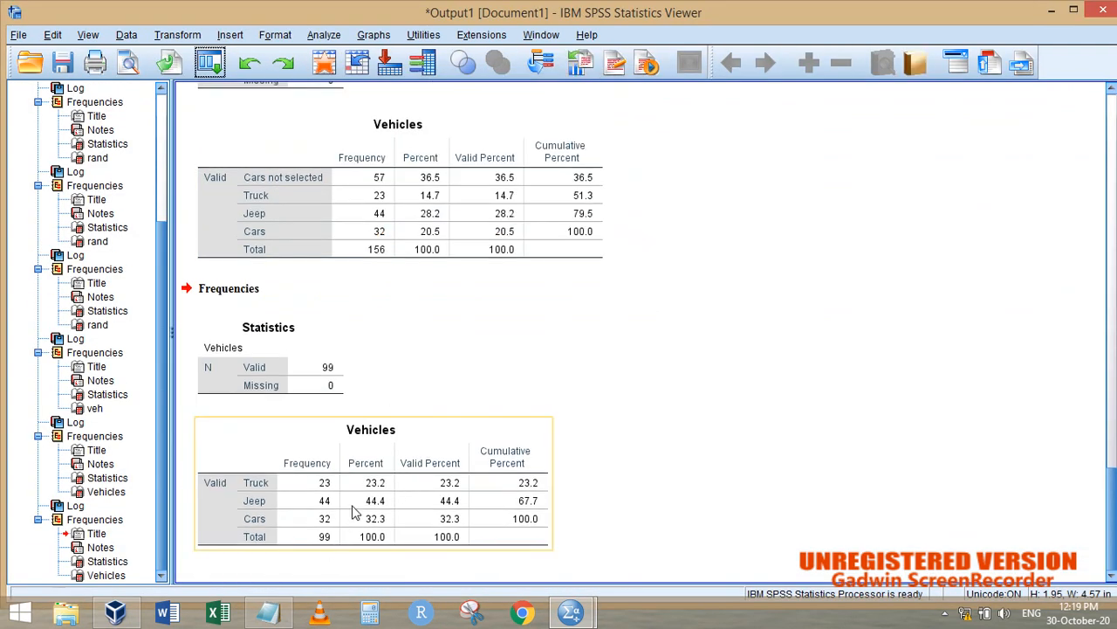
left_click(352, 505)
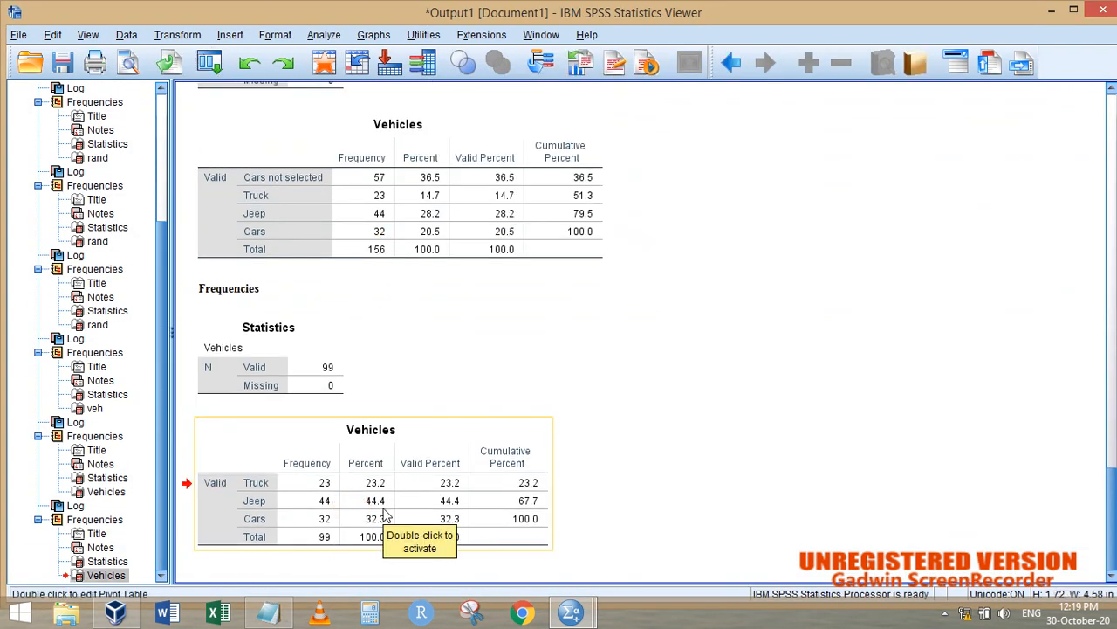
Switch to the Select Cases notes in Notepad and review the second method's AND conditions and the earlier task steps.
key("alt+Tab")
key("Tab")
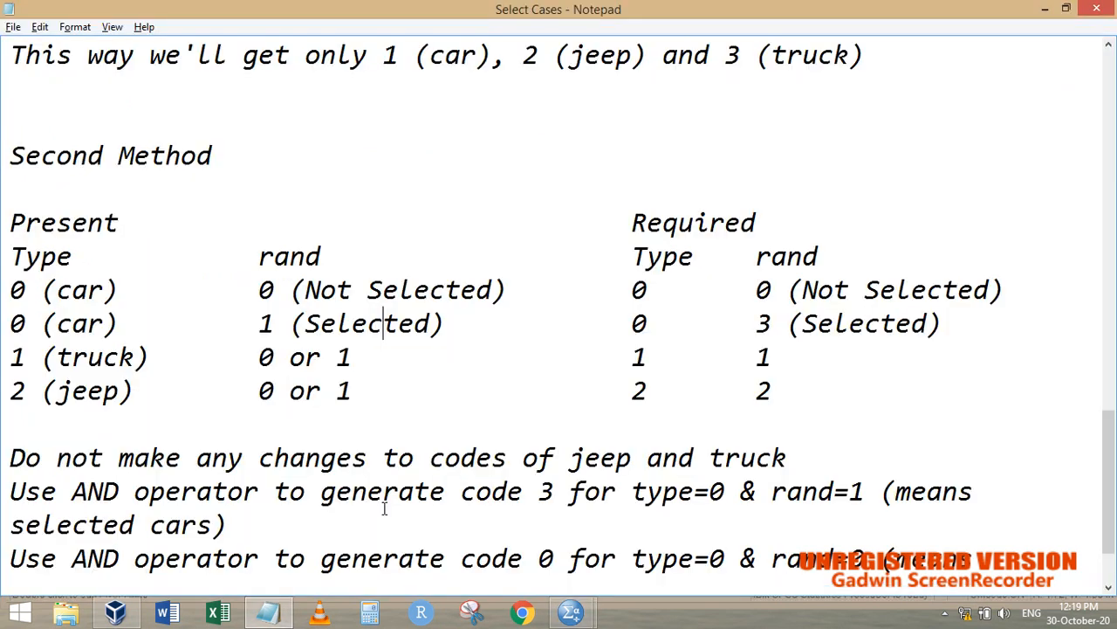
scroll(550, 398, "down", 1)
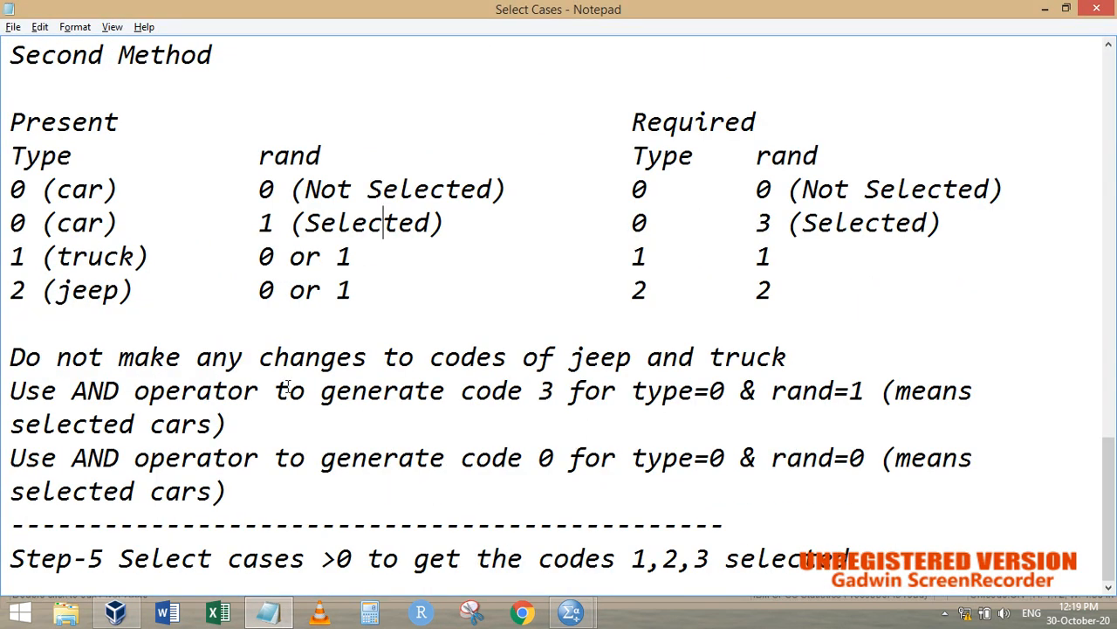
left_click_drag(60, 390, 139, 390)
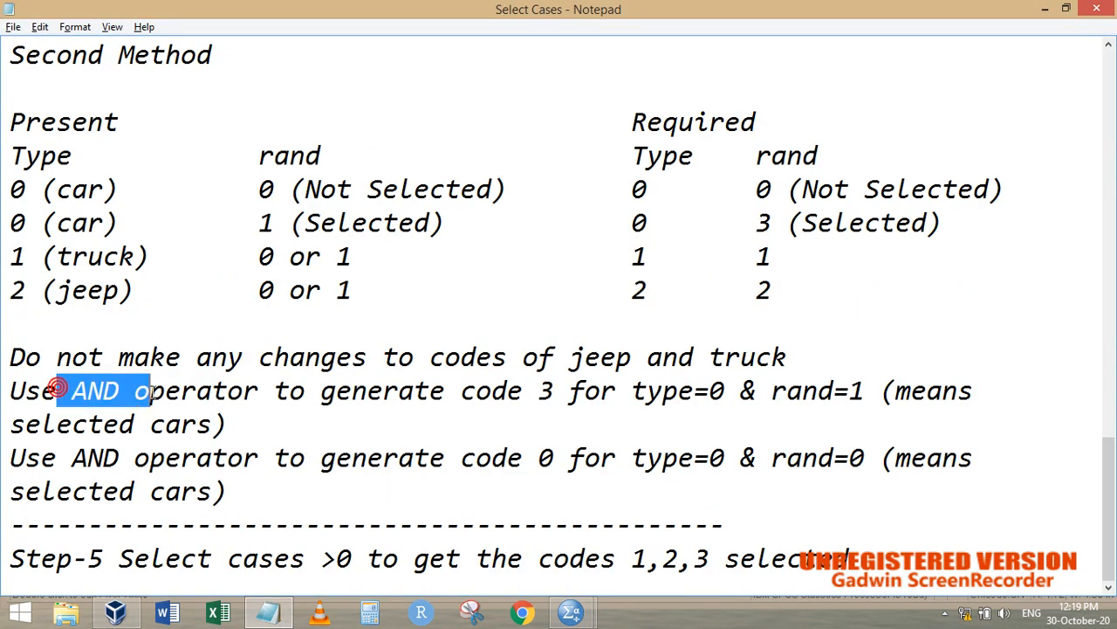
scroll(527, 237, "up", 5)
left_click(567, 231)
scroll(570, 234, "up", 10)
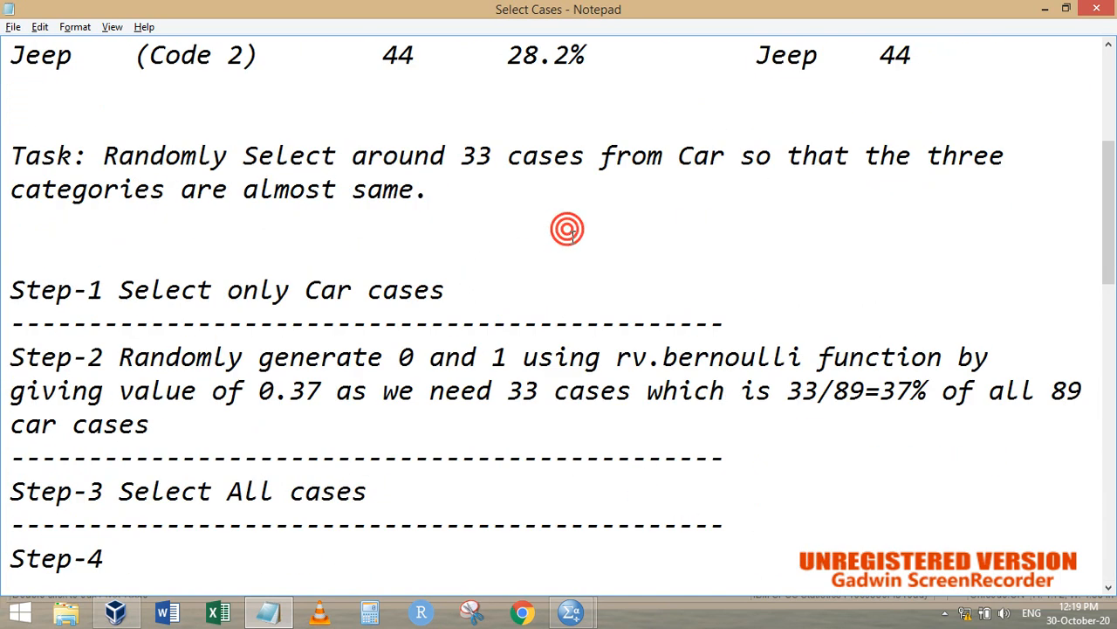